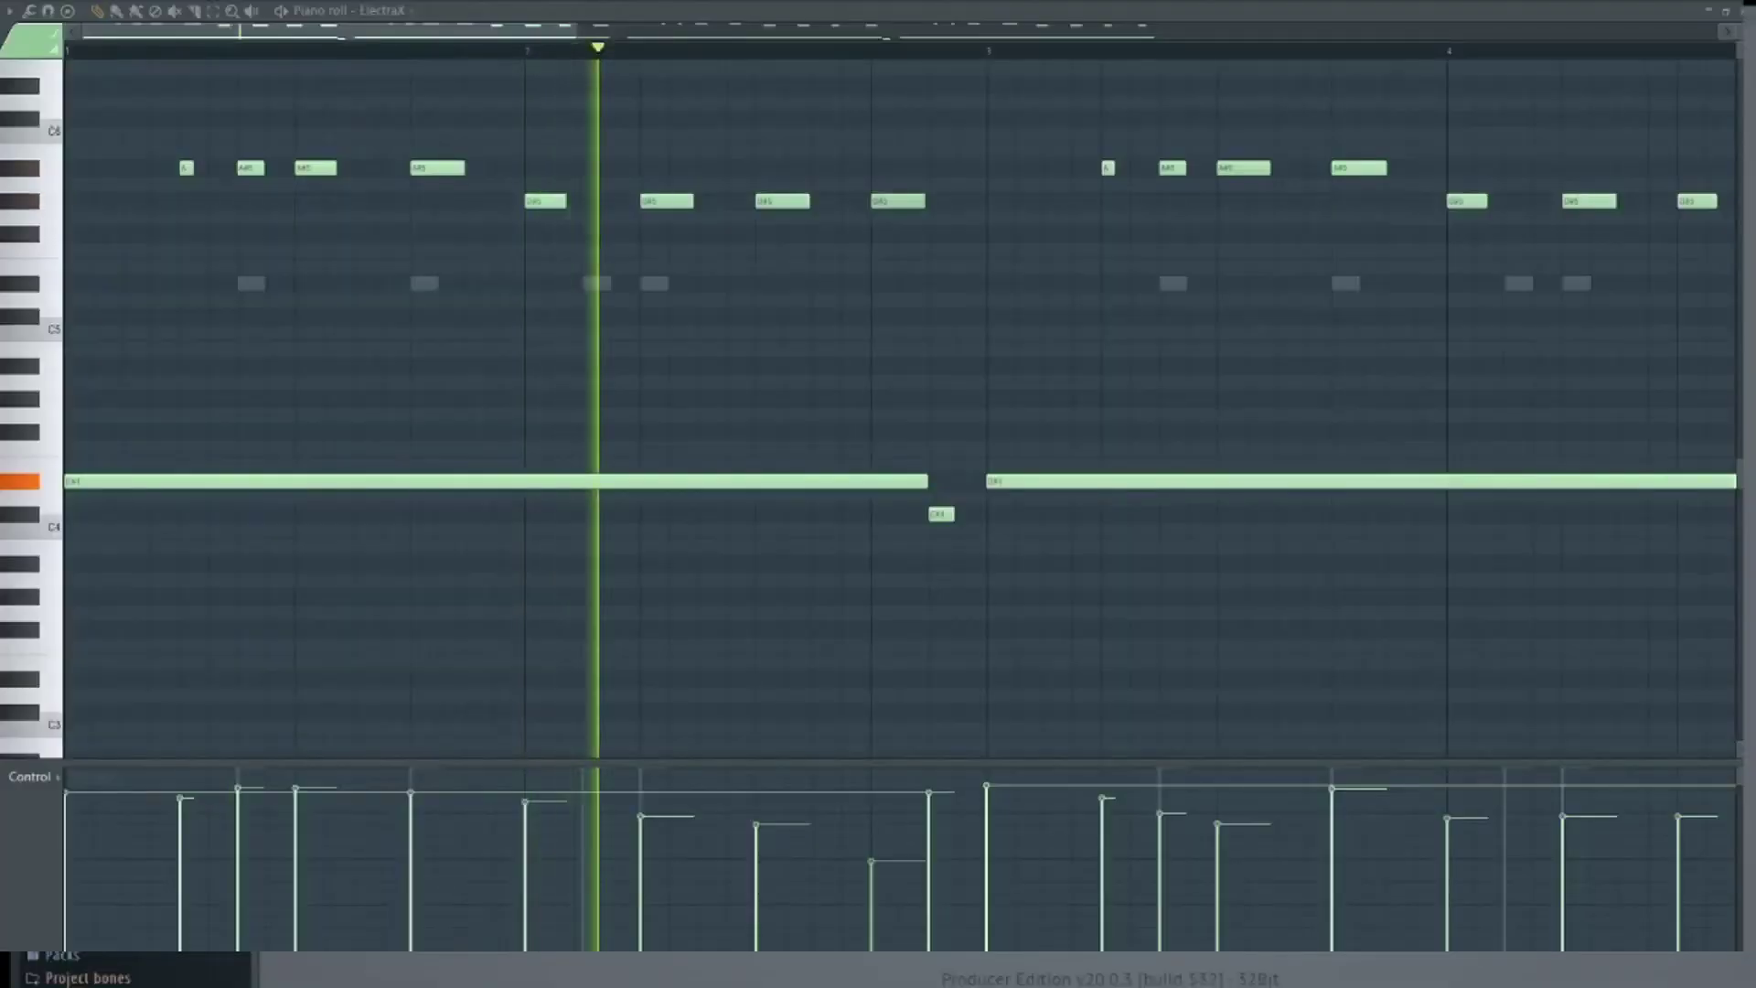
# Remove the sustained D#4 and short C#4 notes from the Xpand!2 part and play back the remaining upper melody
pyautogui.press('space')
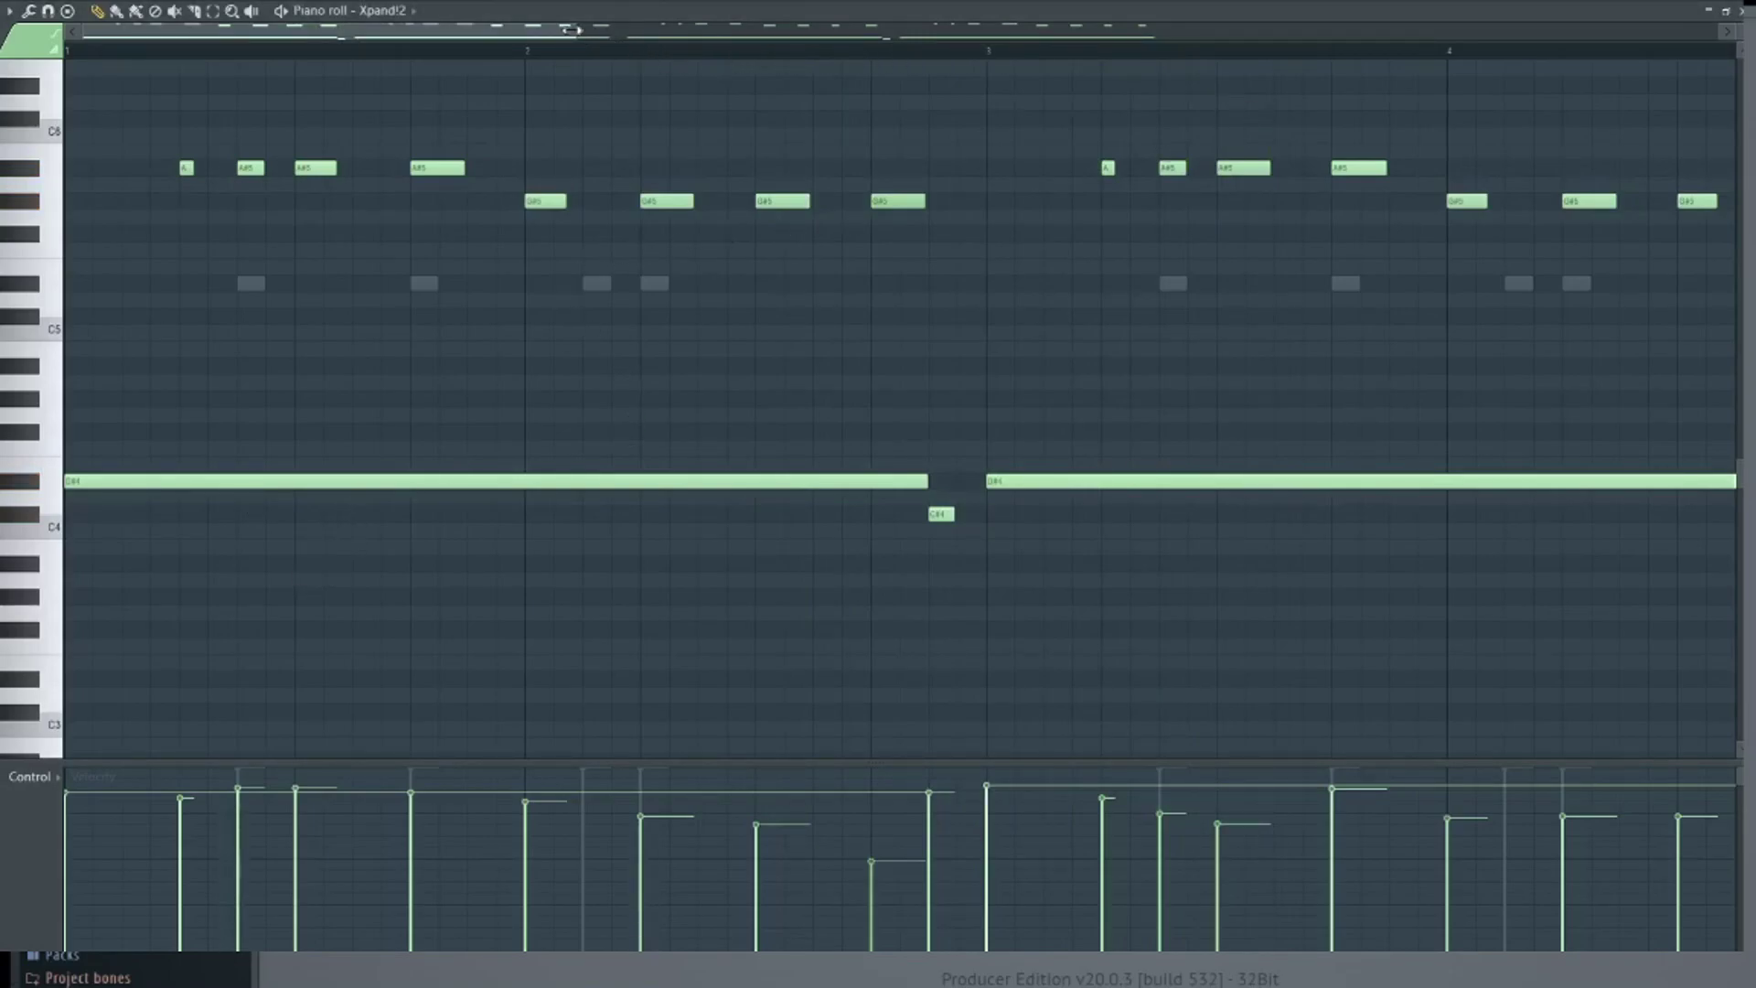
pyautogui.moveTo(574, 31); pyautogui.dragTo(1719, 30)
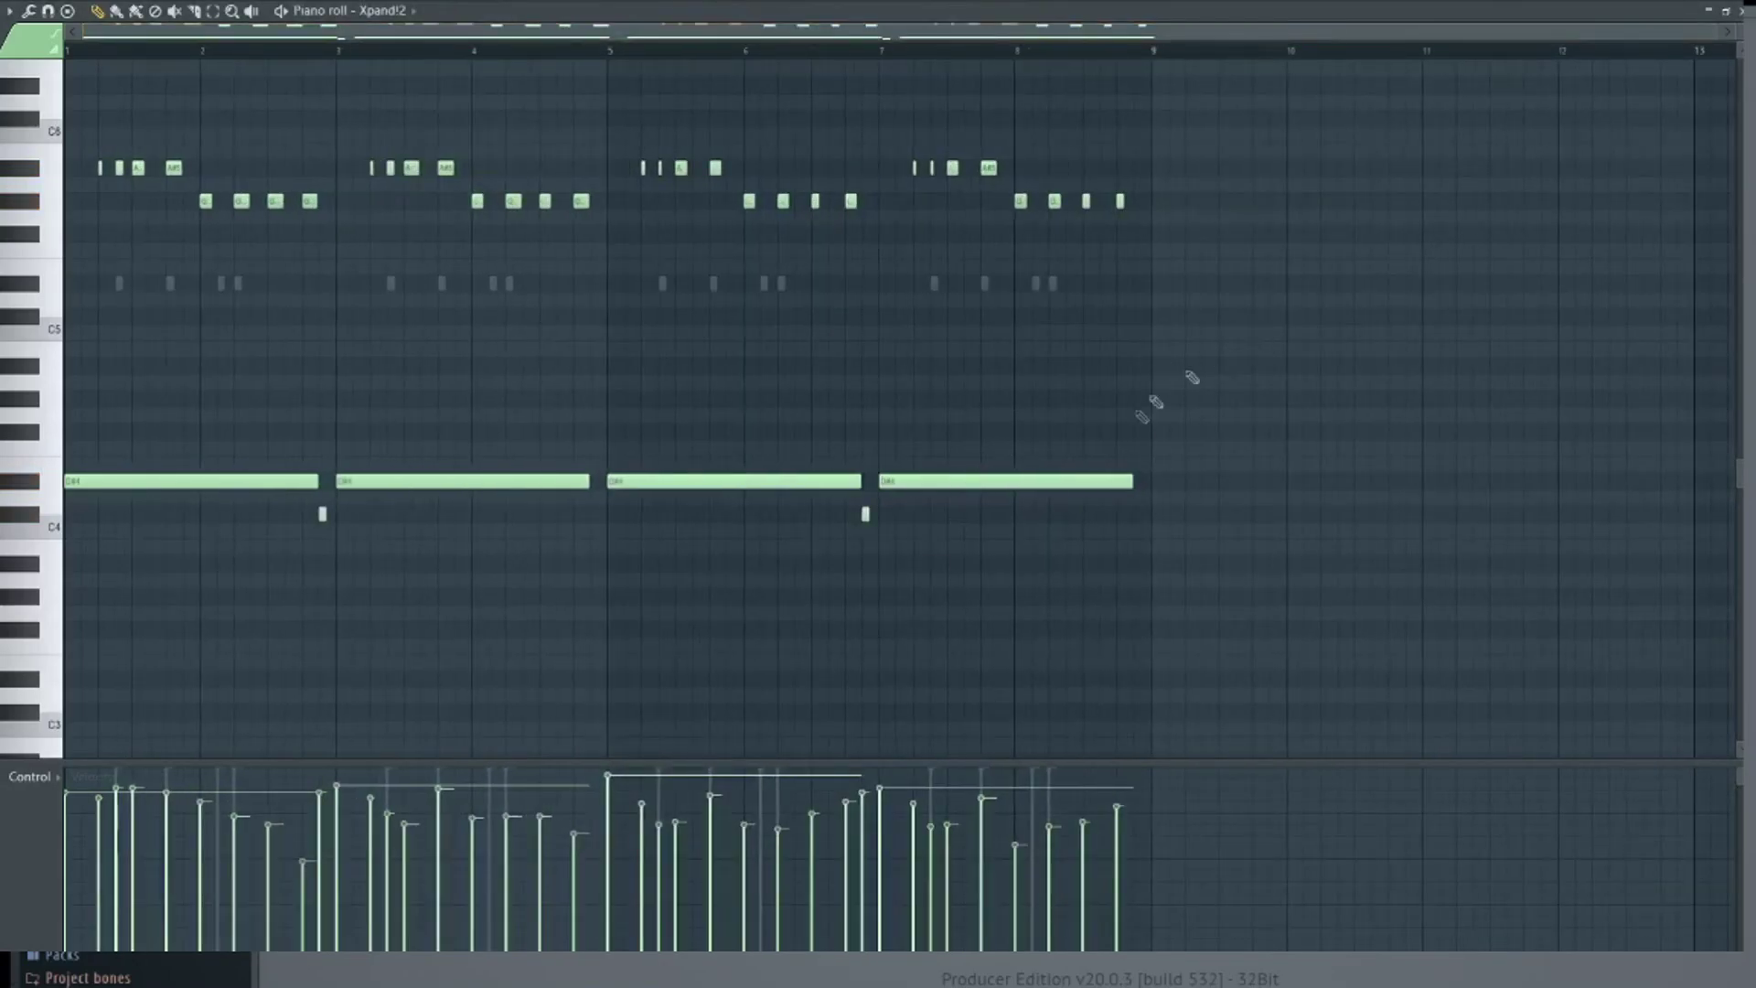
pyautogui.moveTo(1158, 440); pyautogui.dragTo(75, 562)
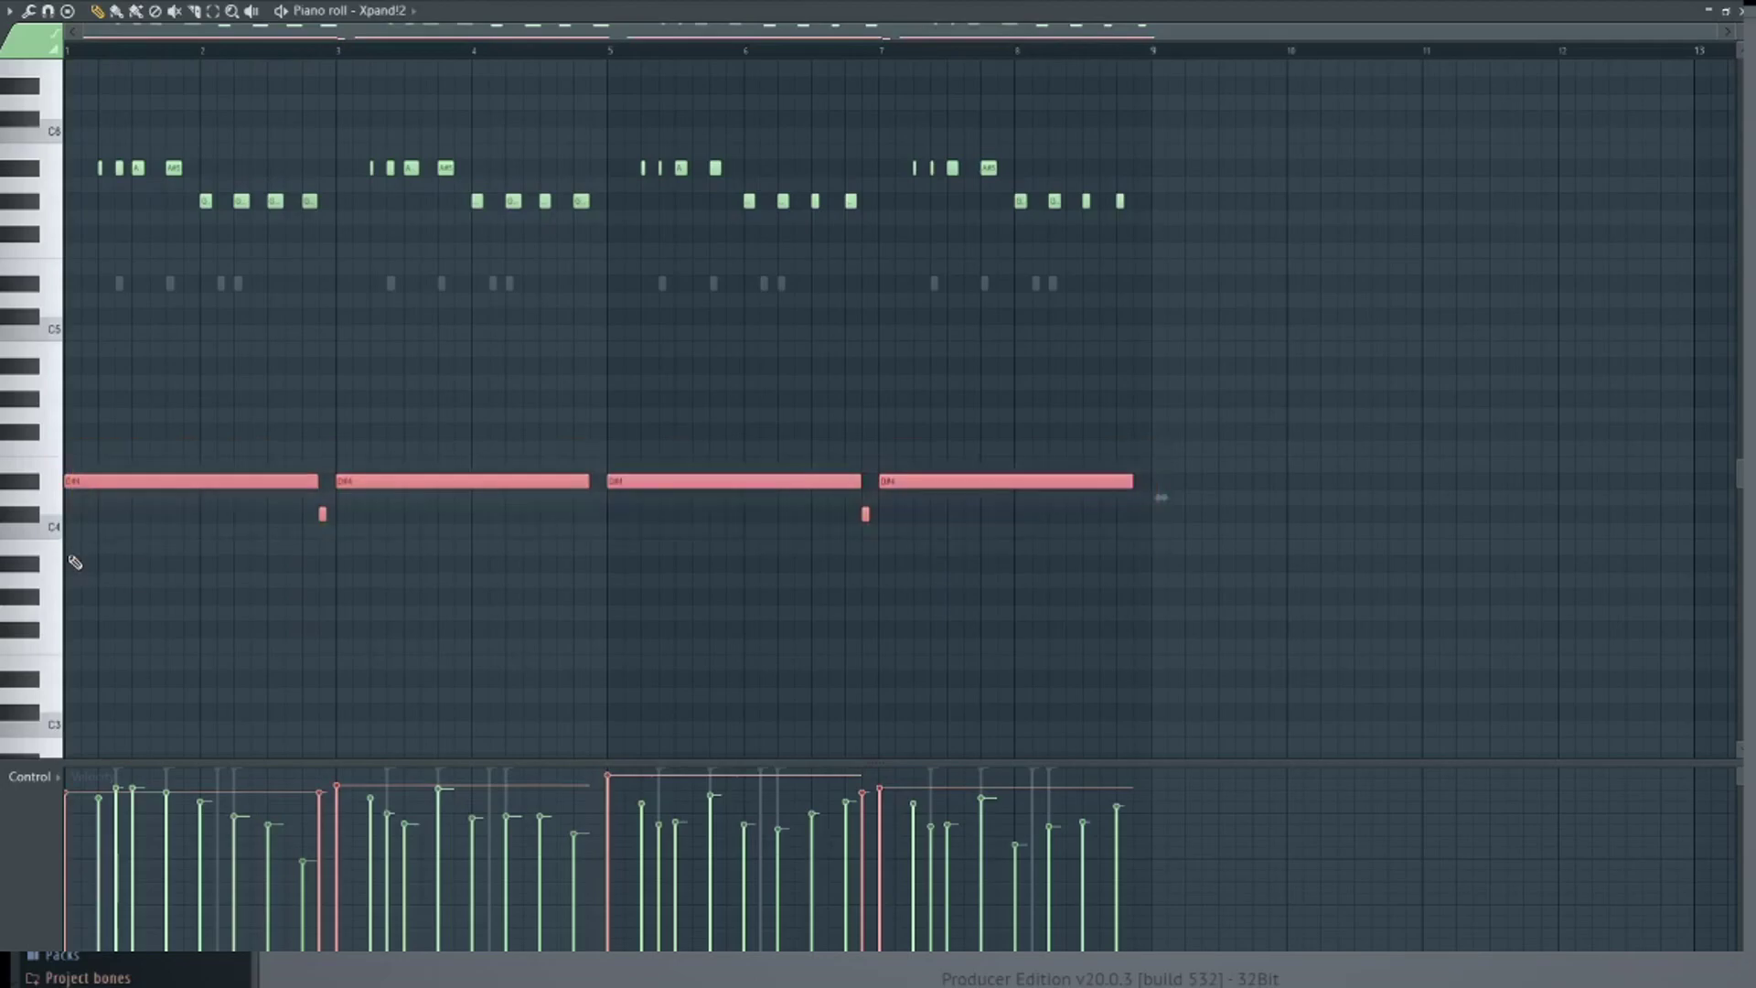
pyautogui.hotkey('alt', 'm')
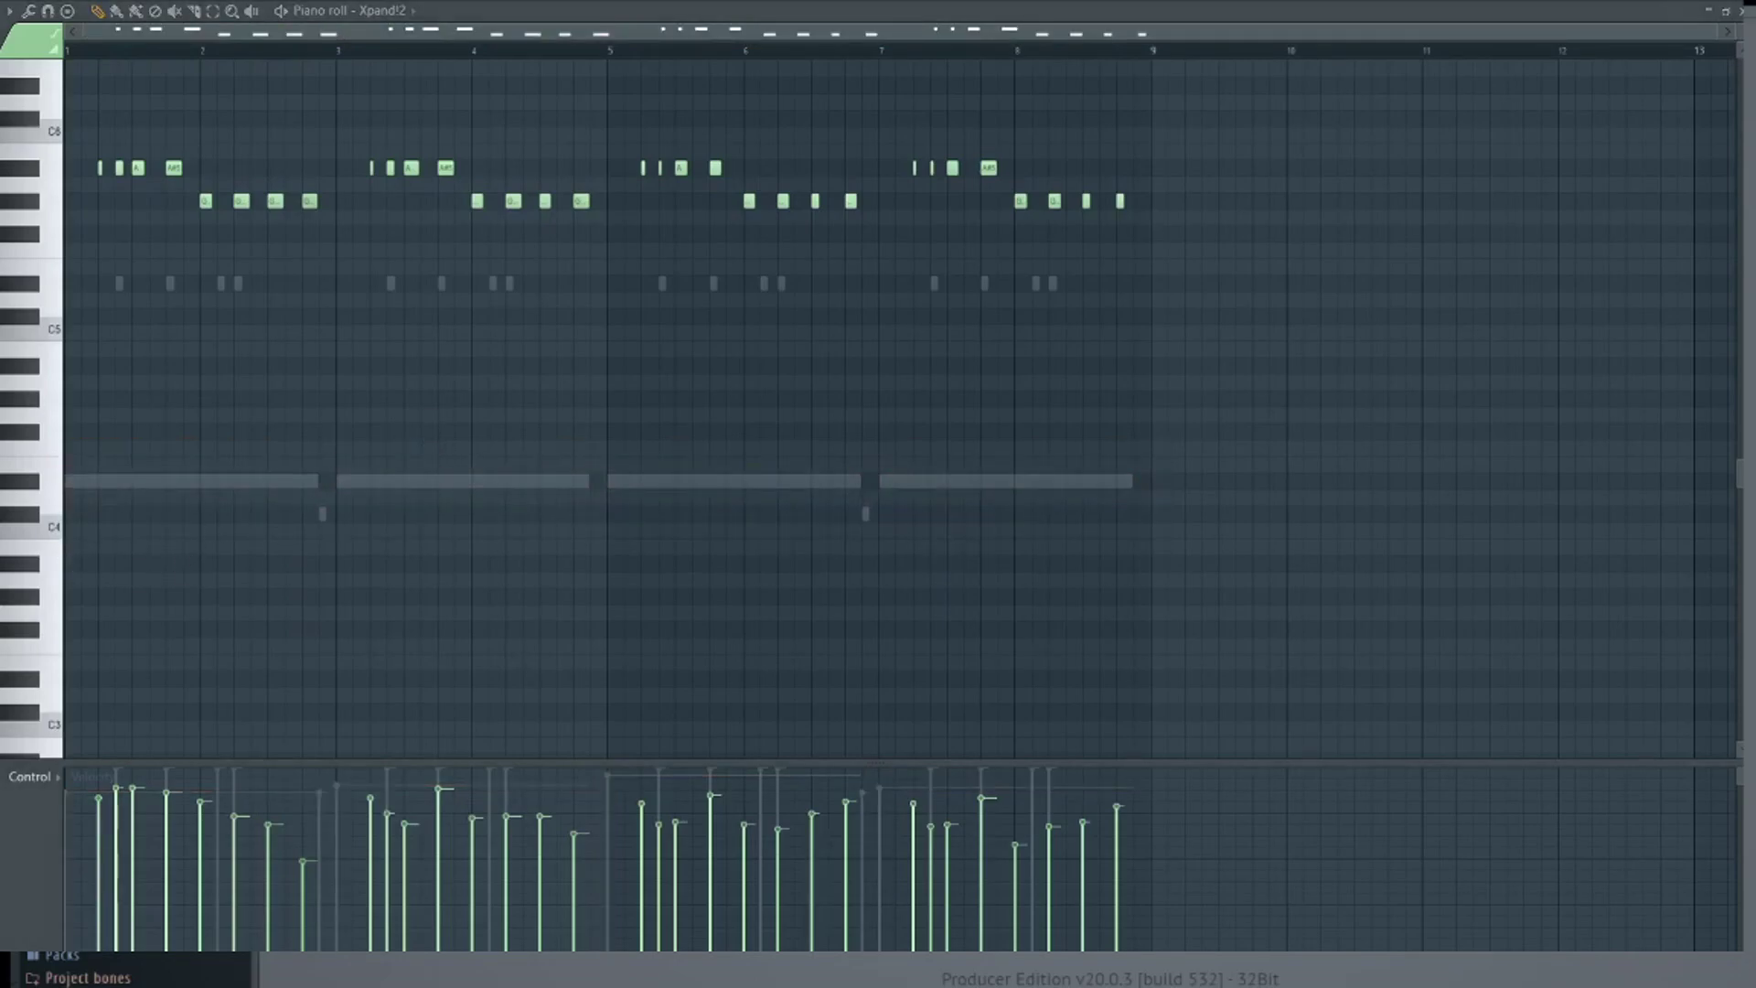
pyautogui.press('space')
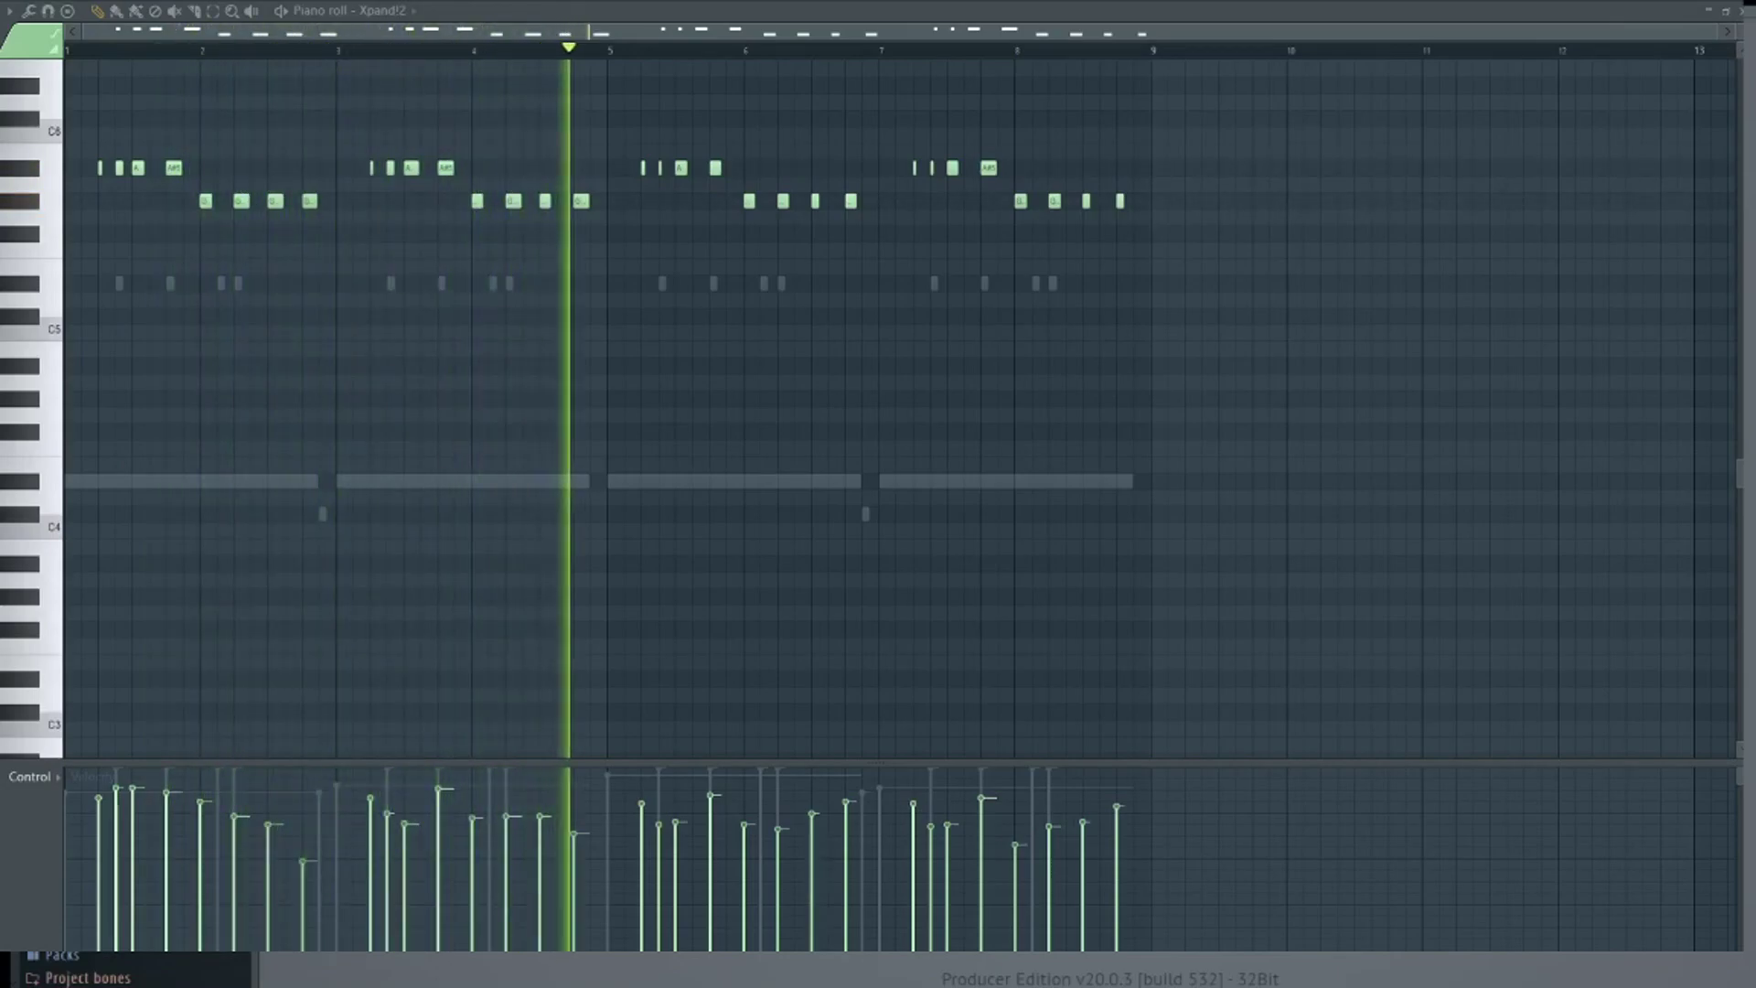
pyautogui.press('space')
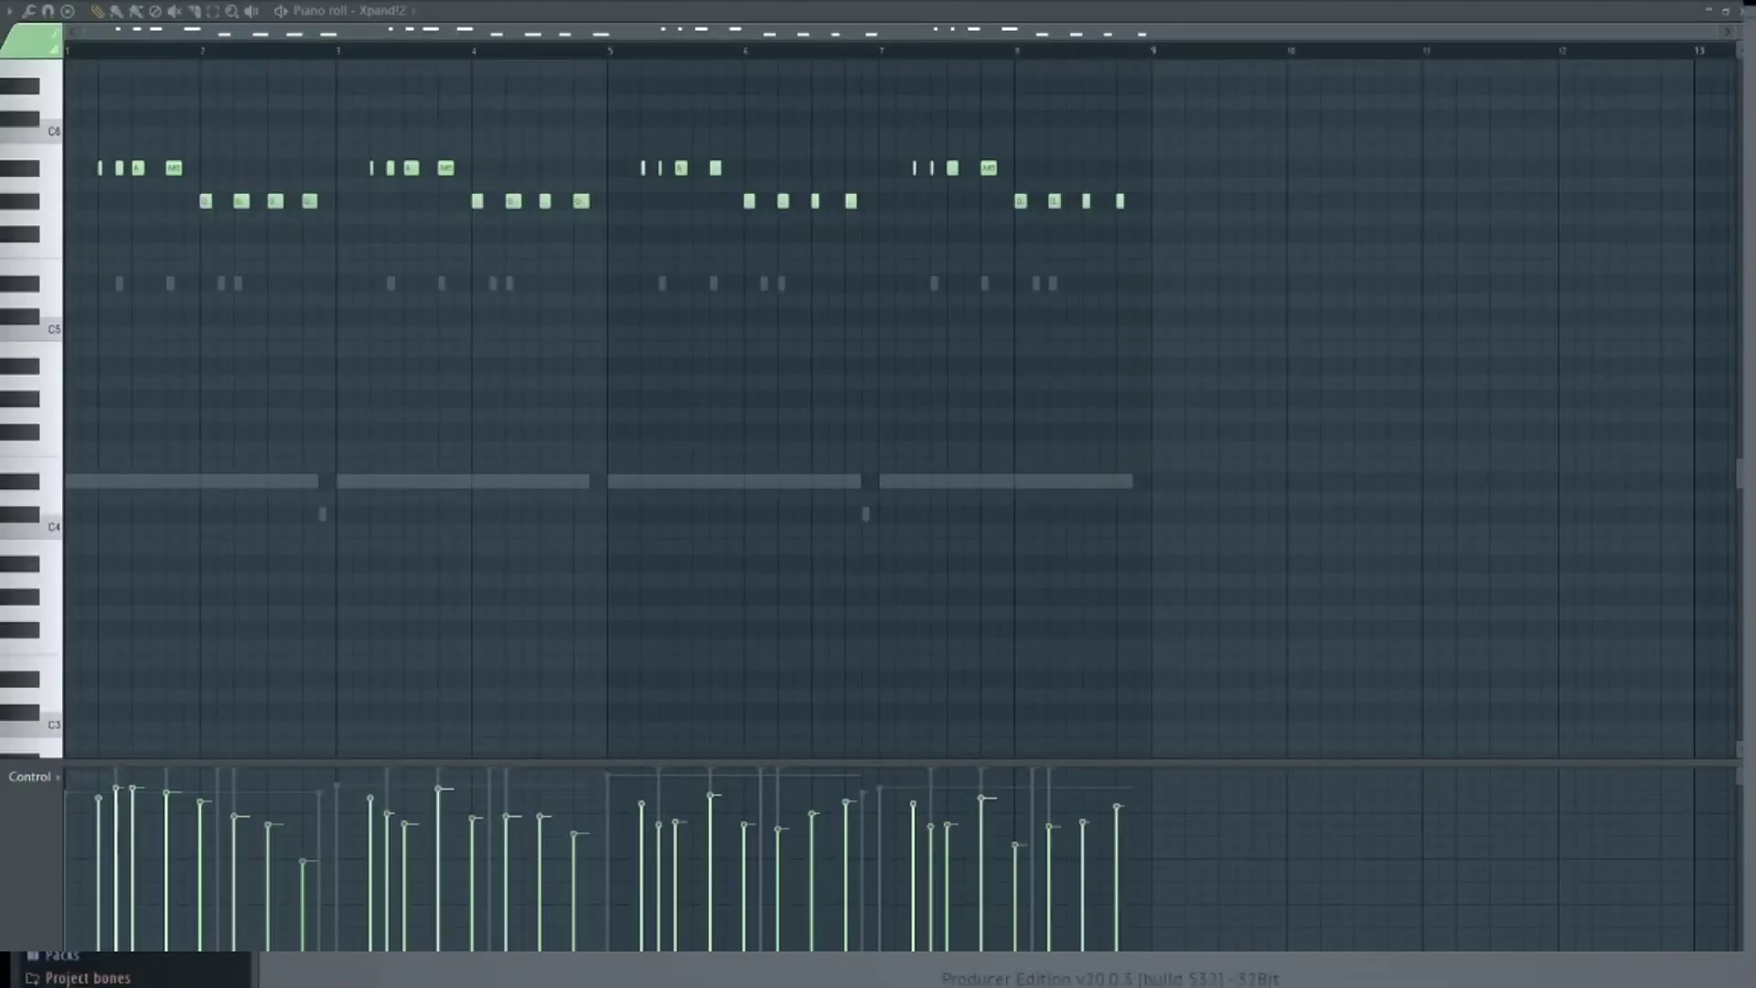
# Listen to the loop in the mixer on Insert 2 with the HalfTime effect, and close the mixer
pyautogui.press('F9')
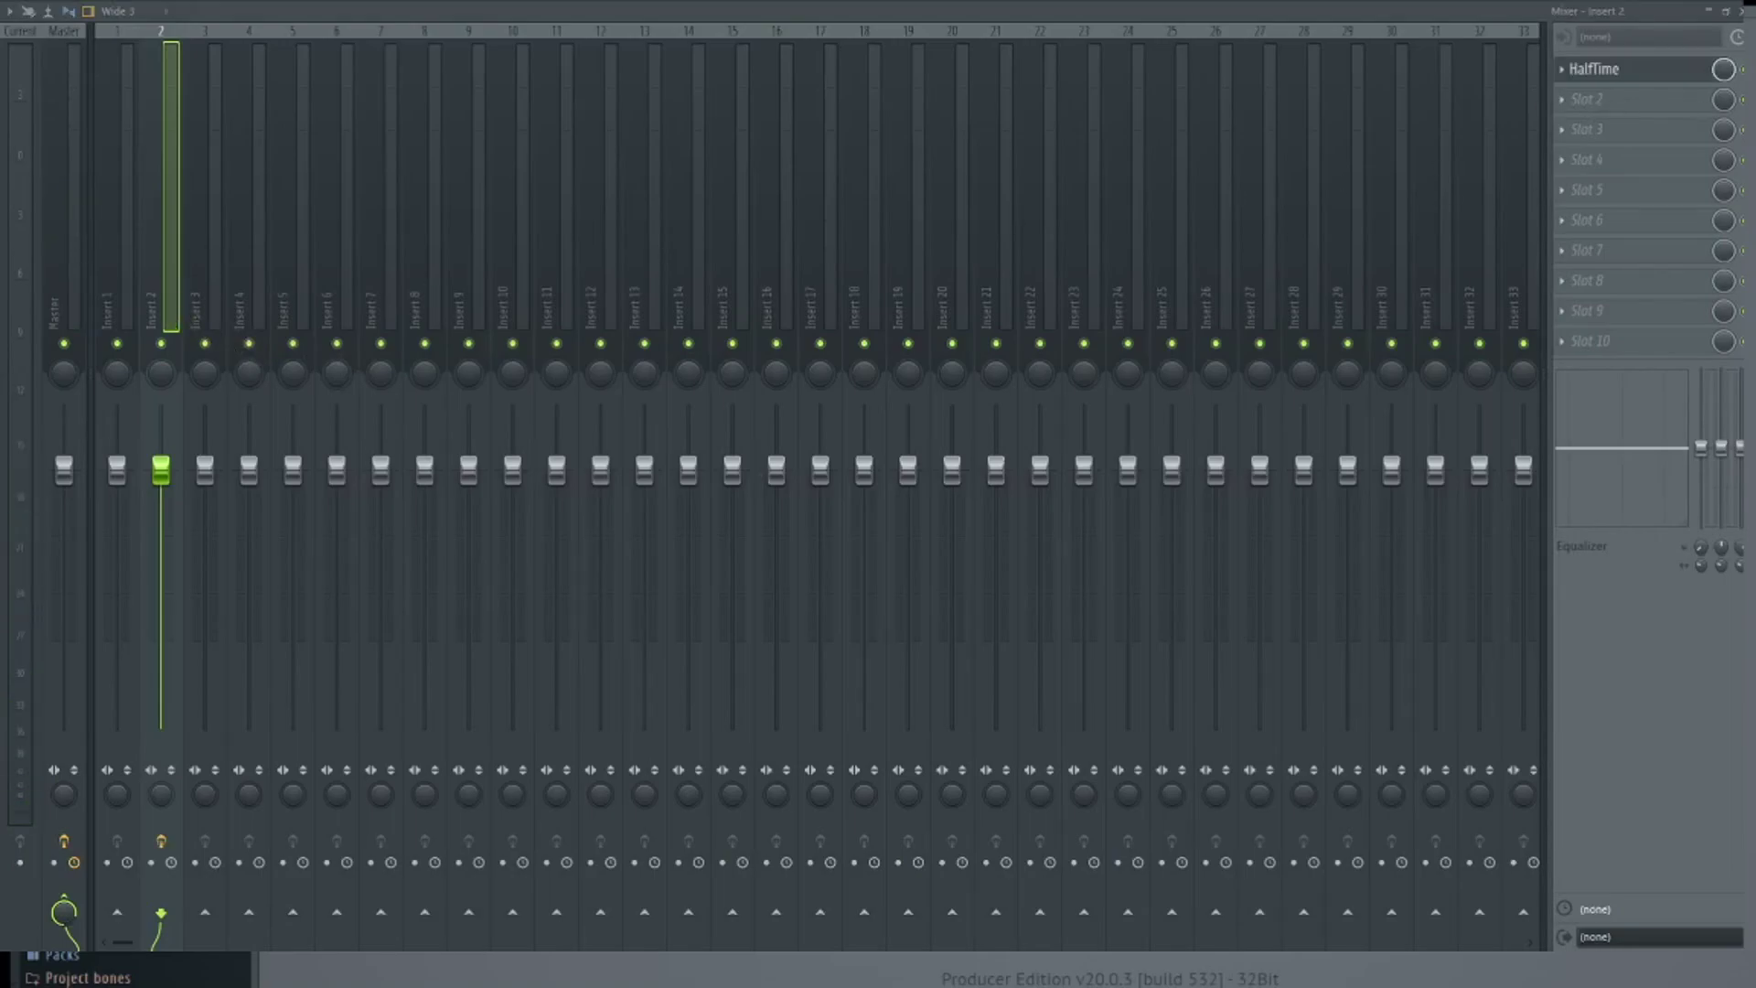
pyautogui.press('space')
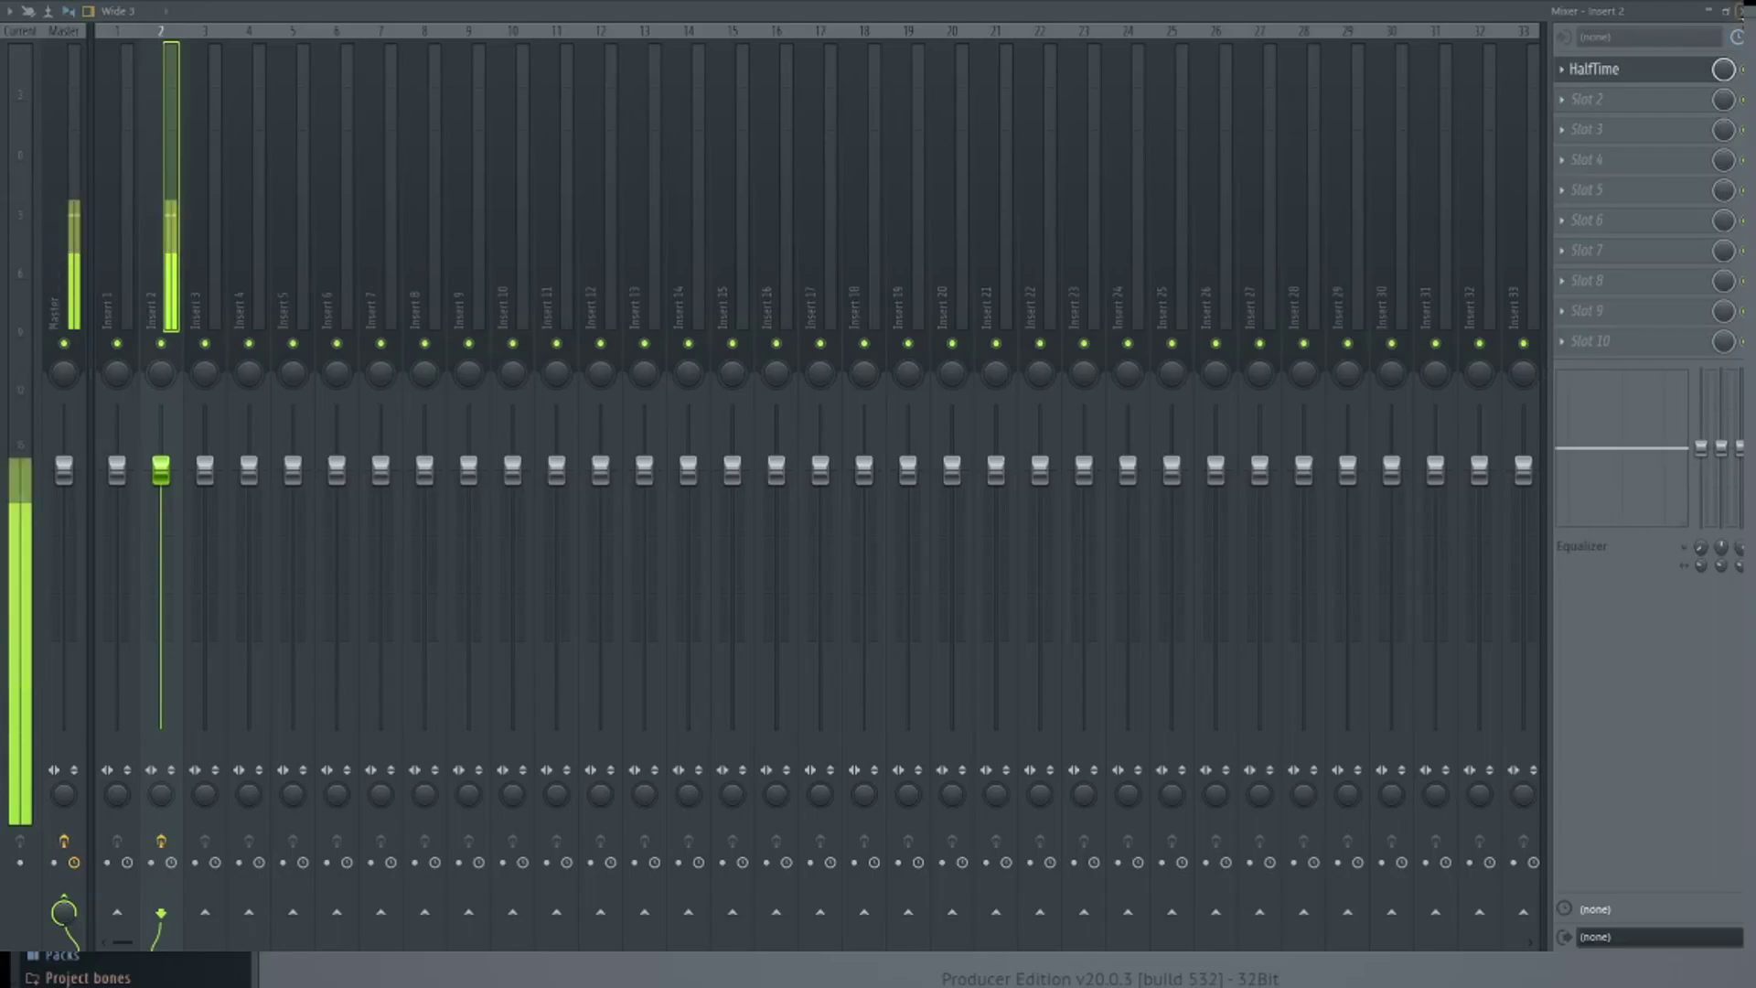
pyautogui.click(1738, 11)
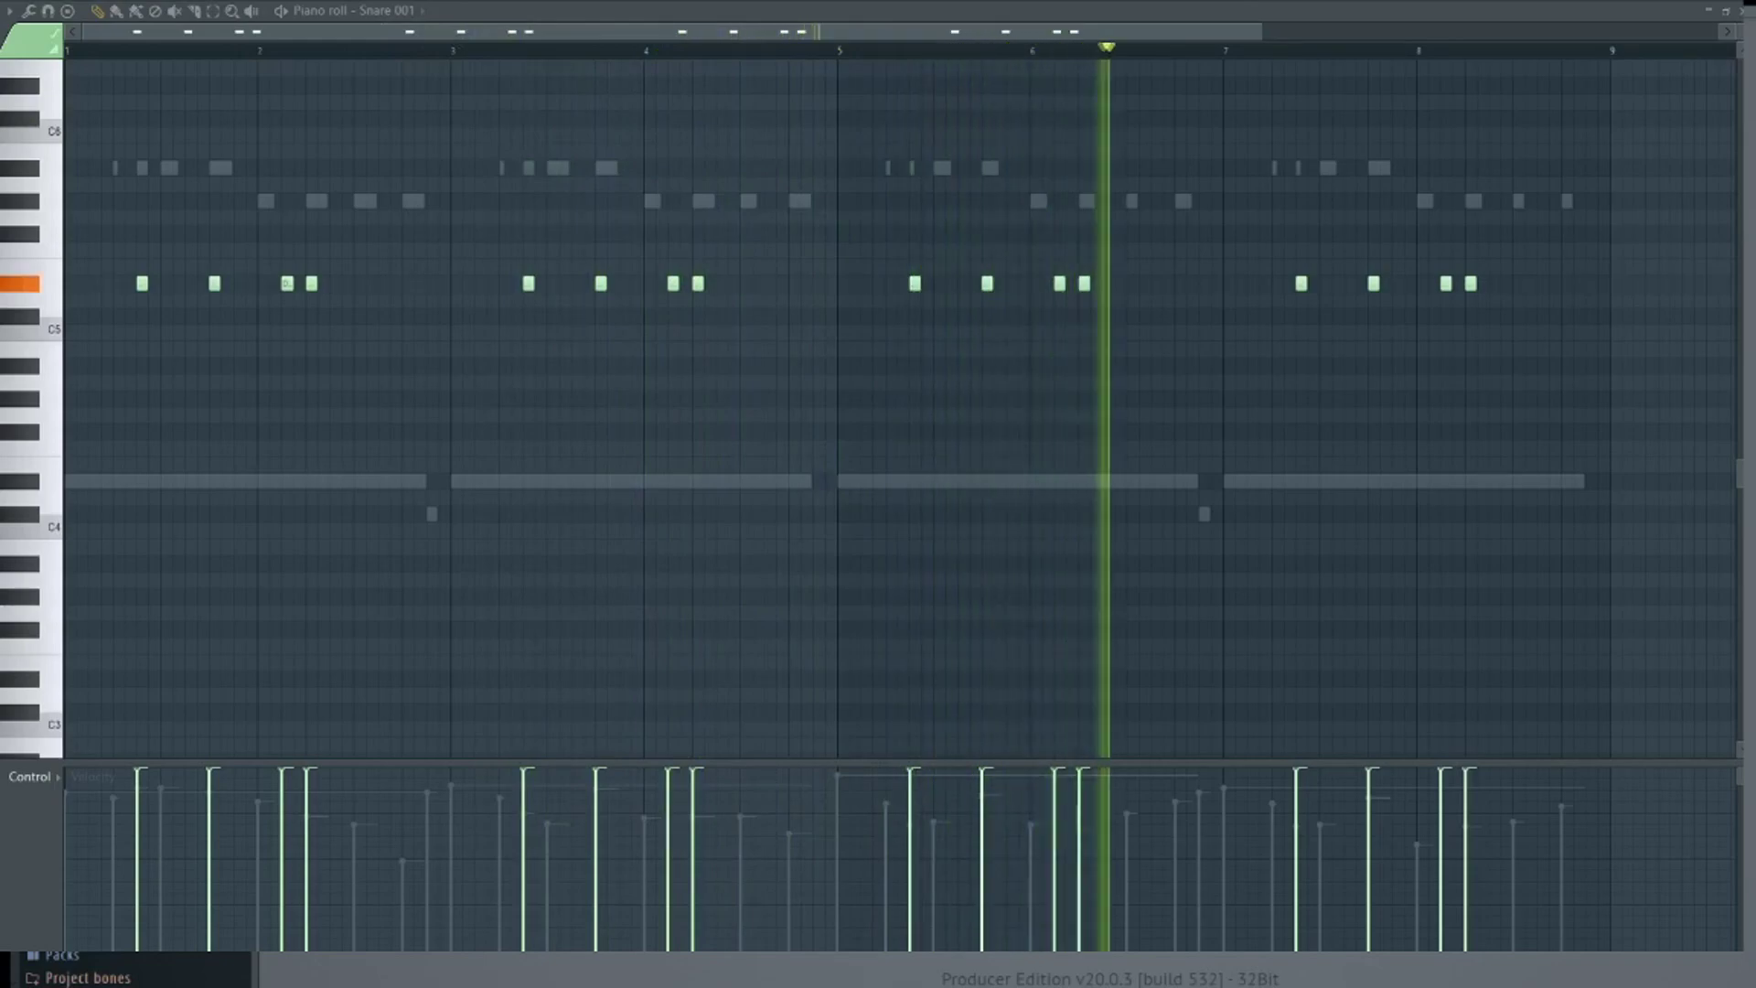
# Apply quick legato to the C5 notes of HiHat Closed 012 and play back the hi-hat line
pyautogui.press('Down')
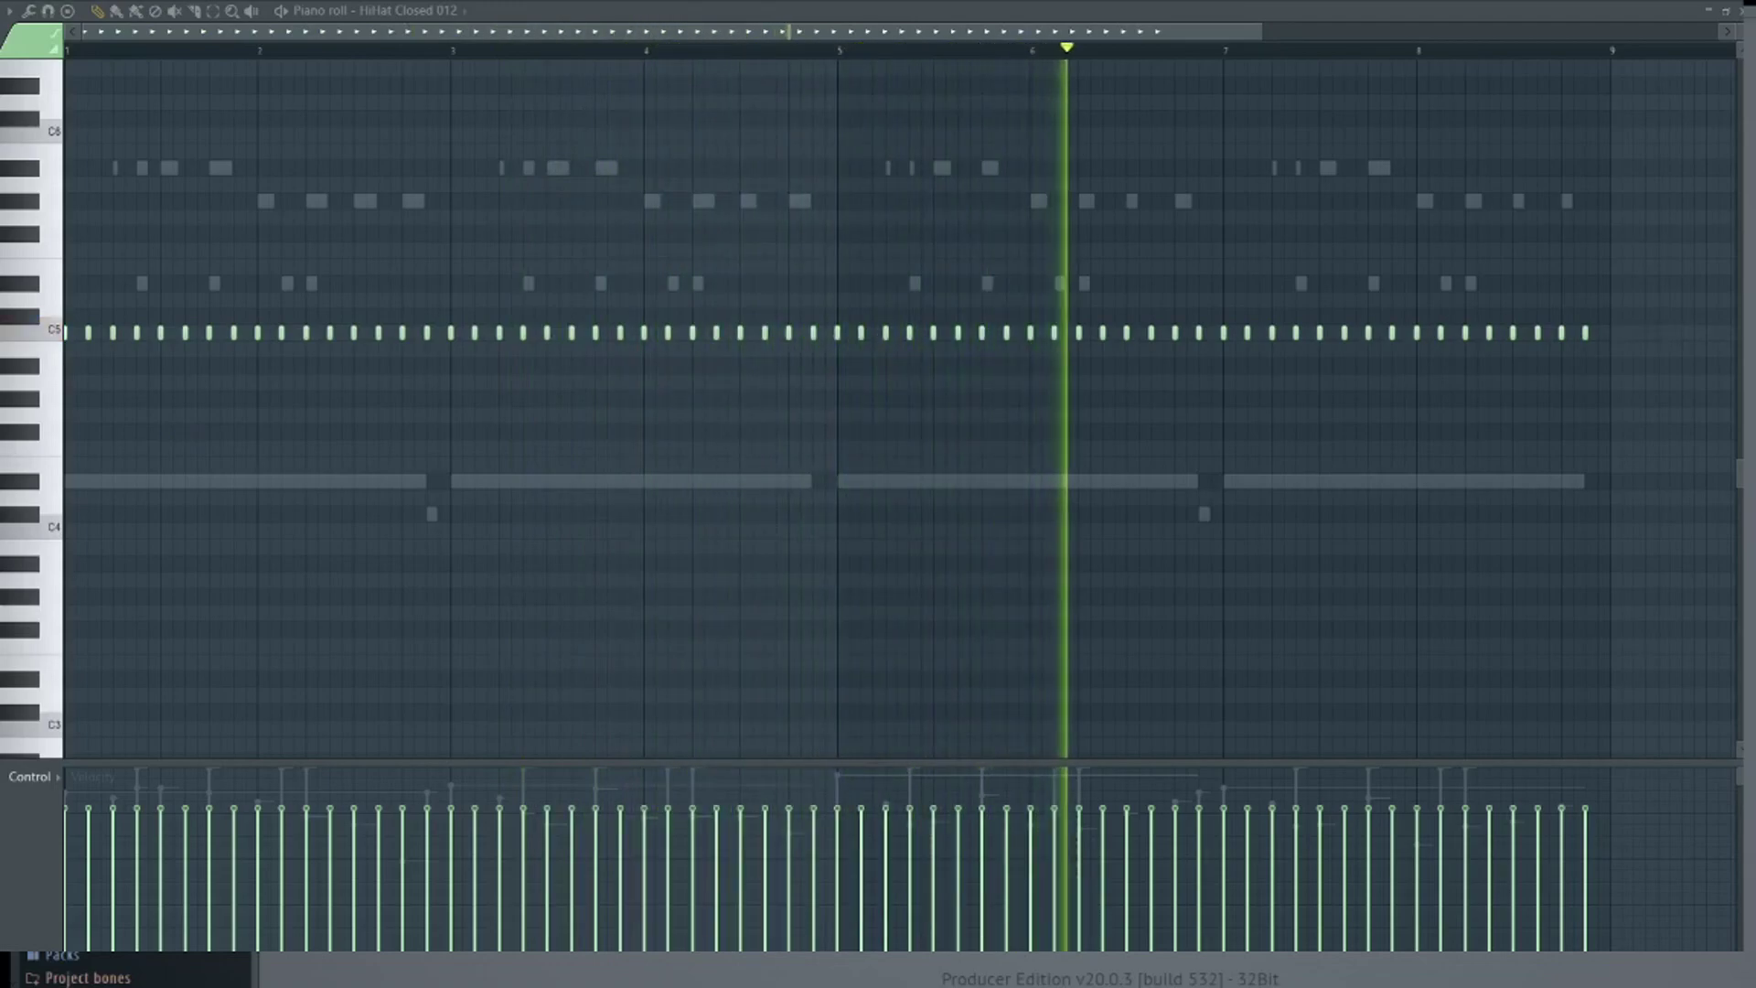
pyautogui.press('Delete')
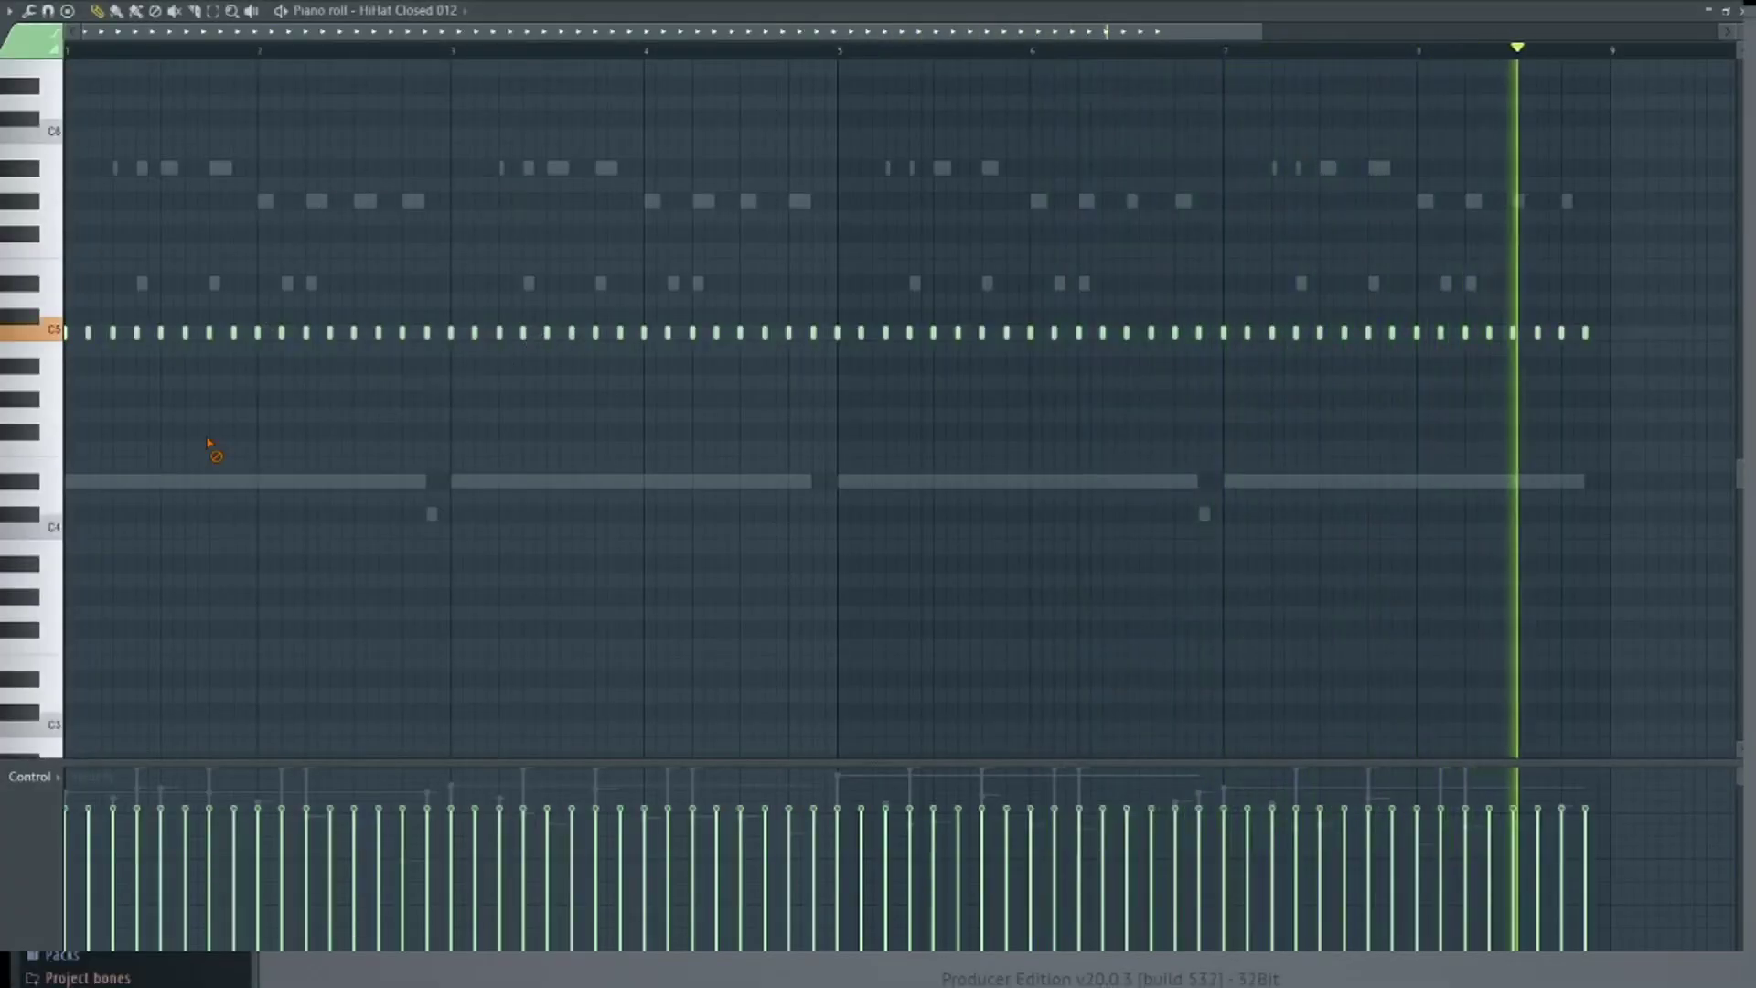
pyautogui.hotkey('ctrl', 'l')
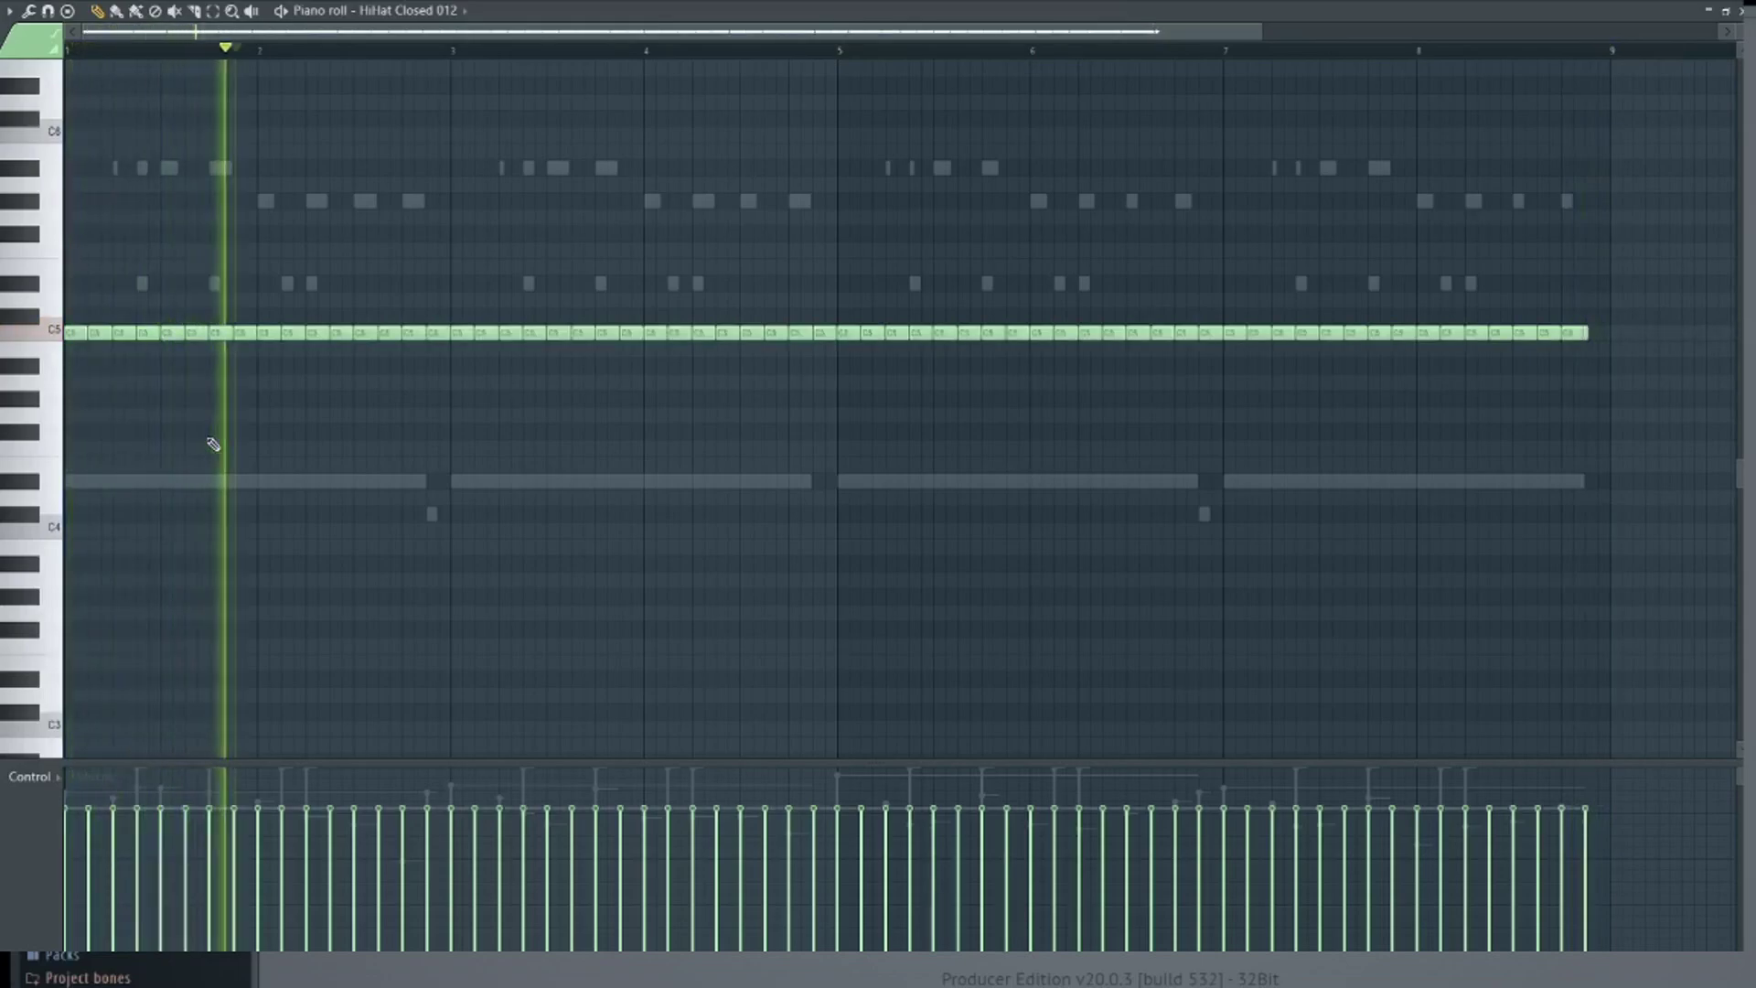
pyautogui.press('space')
pyautogui.press('space')
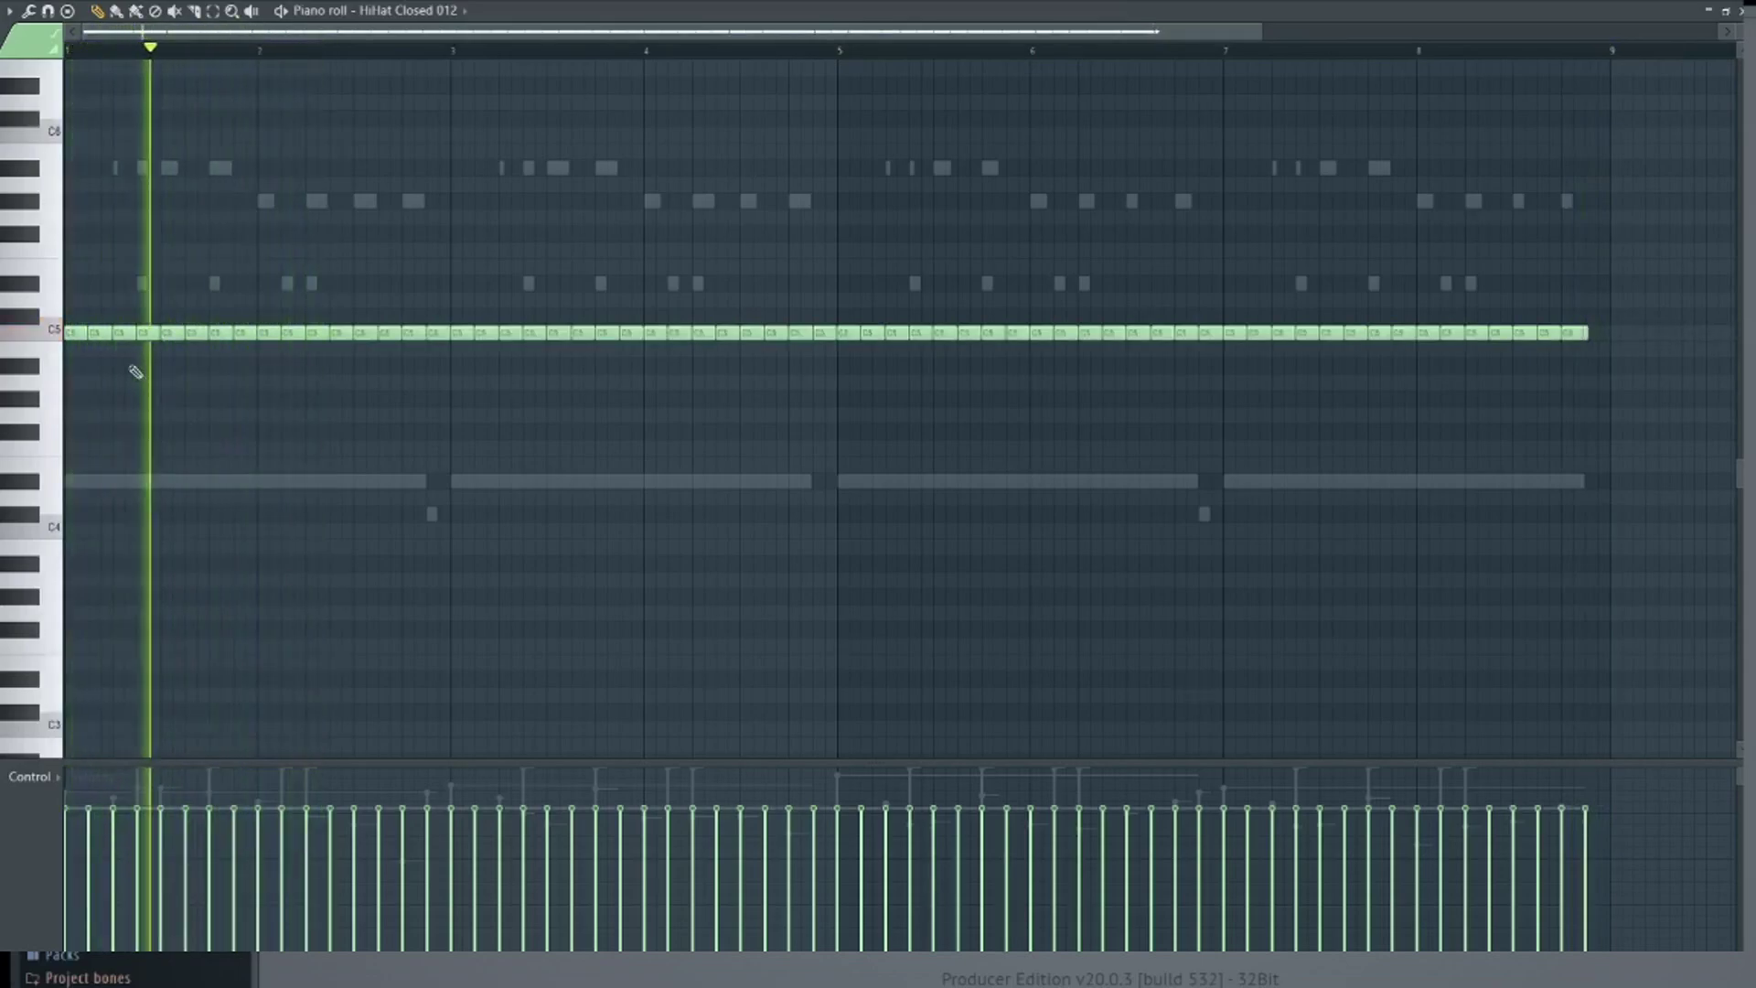
# Add an extra hi-hat note near the end of bar 1, lower it to D#4 and play it back
pyautogui.click(228, 382)
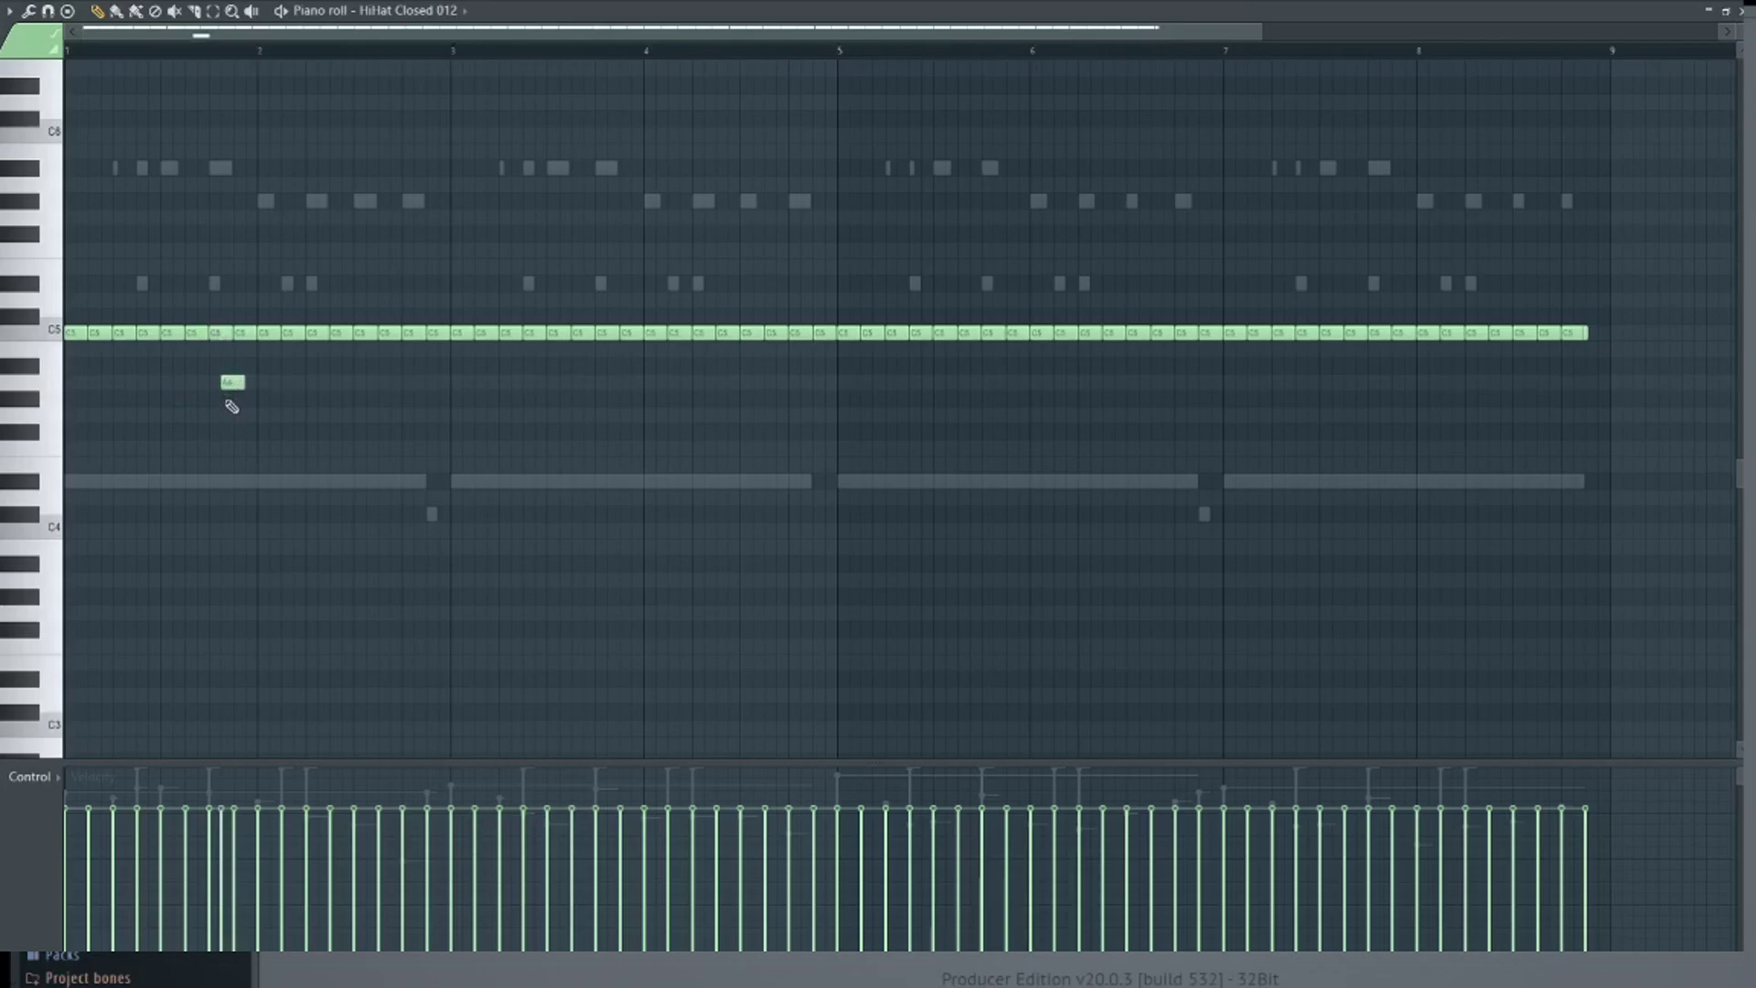
pyautogui.press('space')
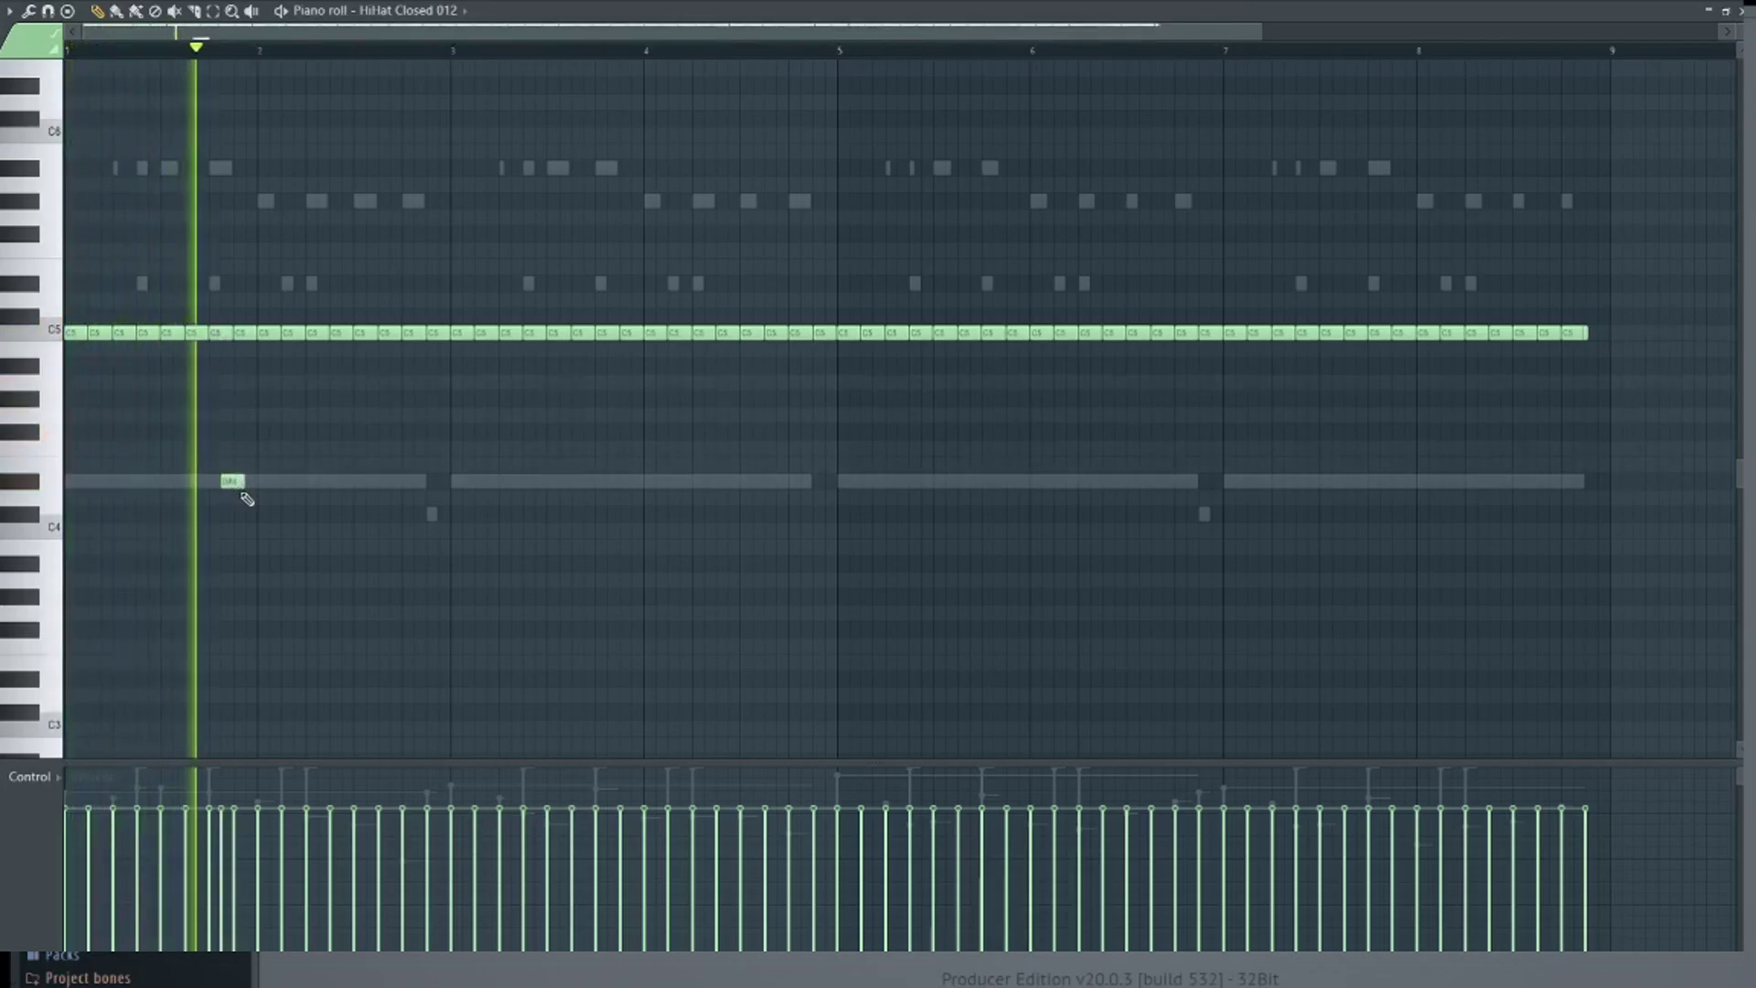
# Enter D#5 open hi-hat hits at the starts of bars 1, 3, 5 and 7 for HiHat Open 002
pyautogui.press('Down')
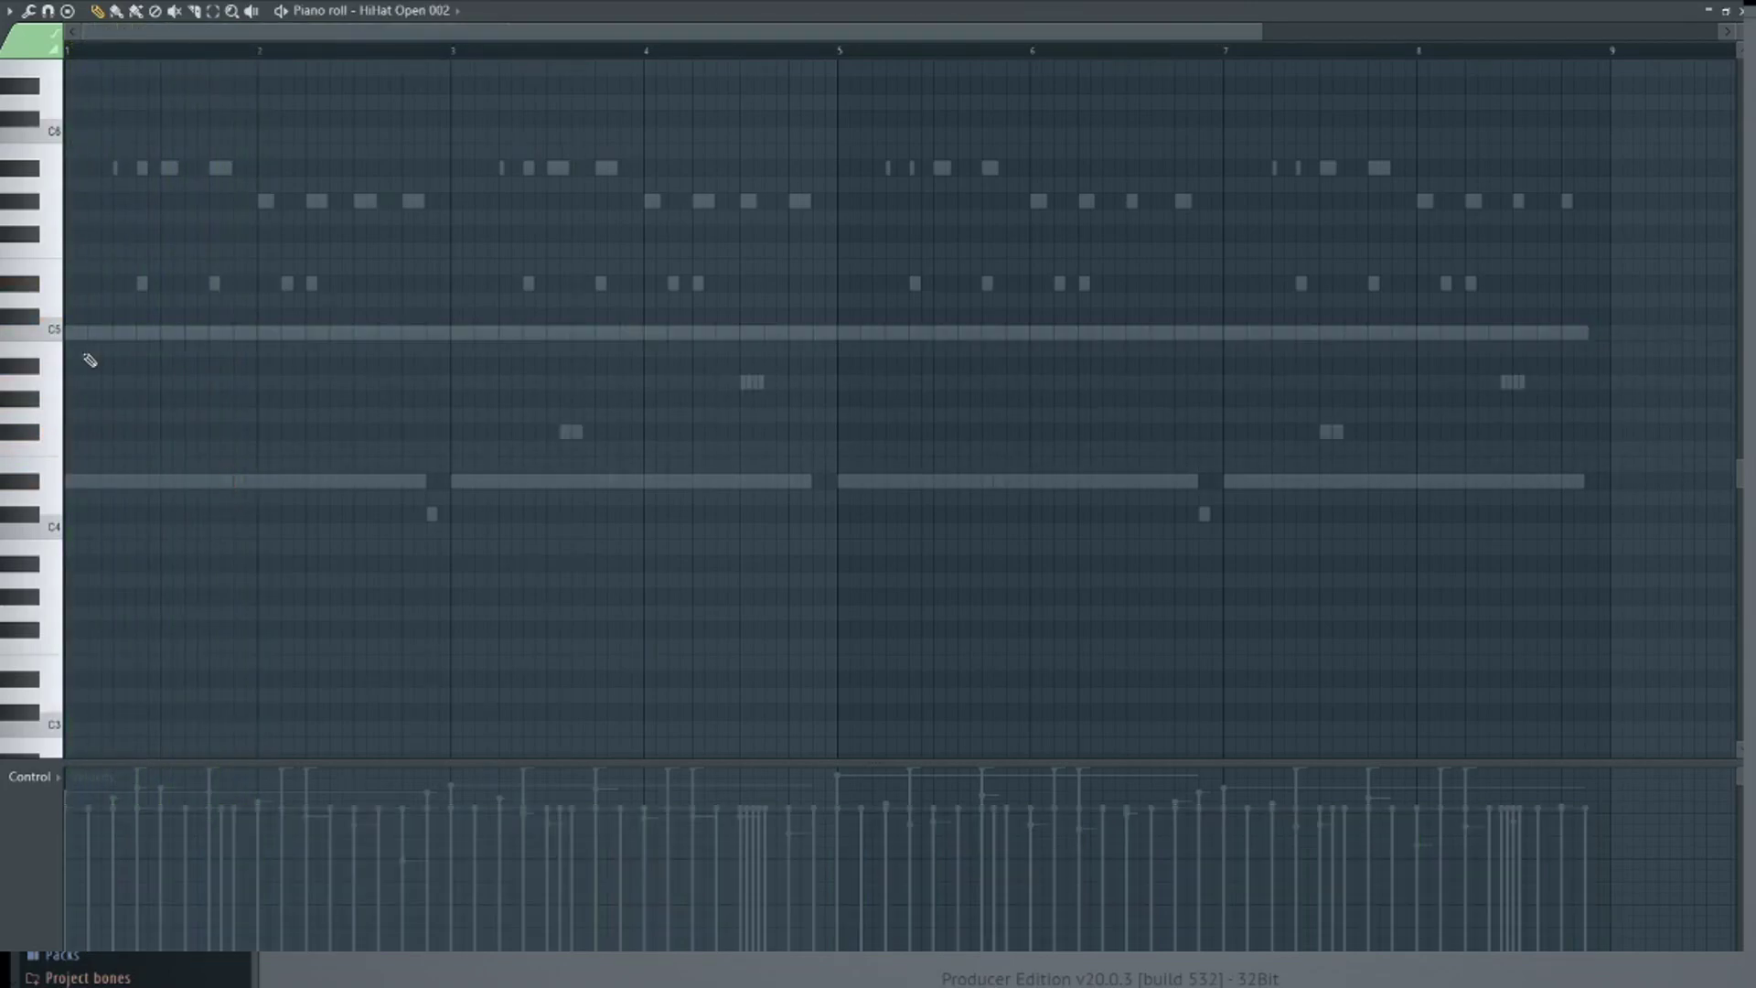
pyautogui.press('space')
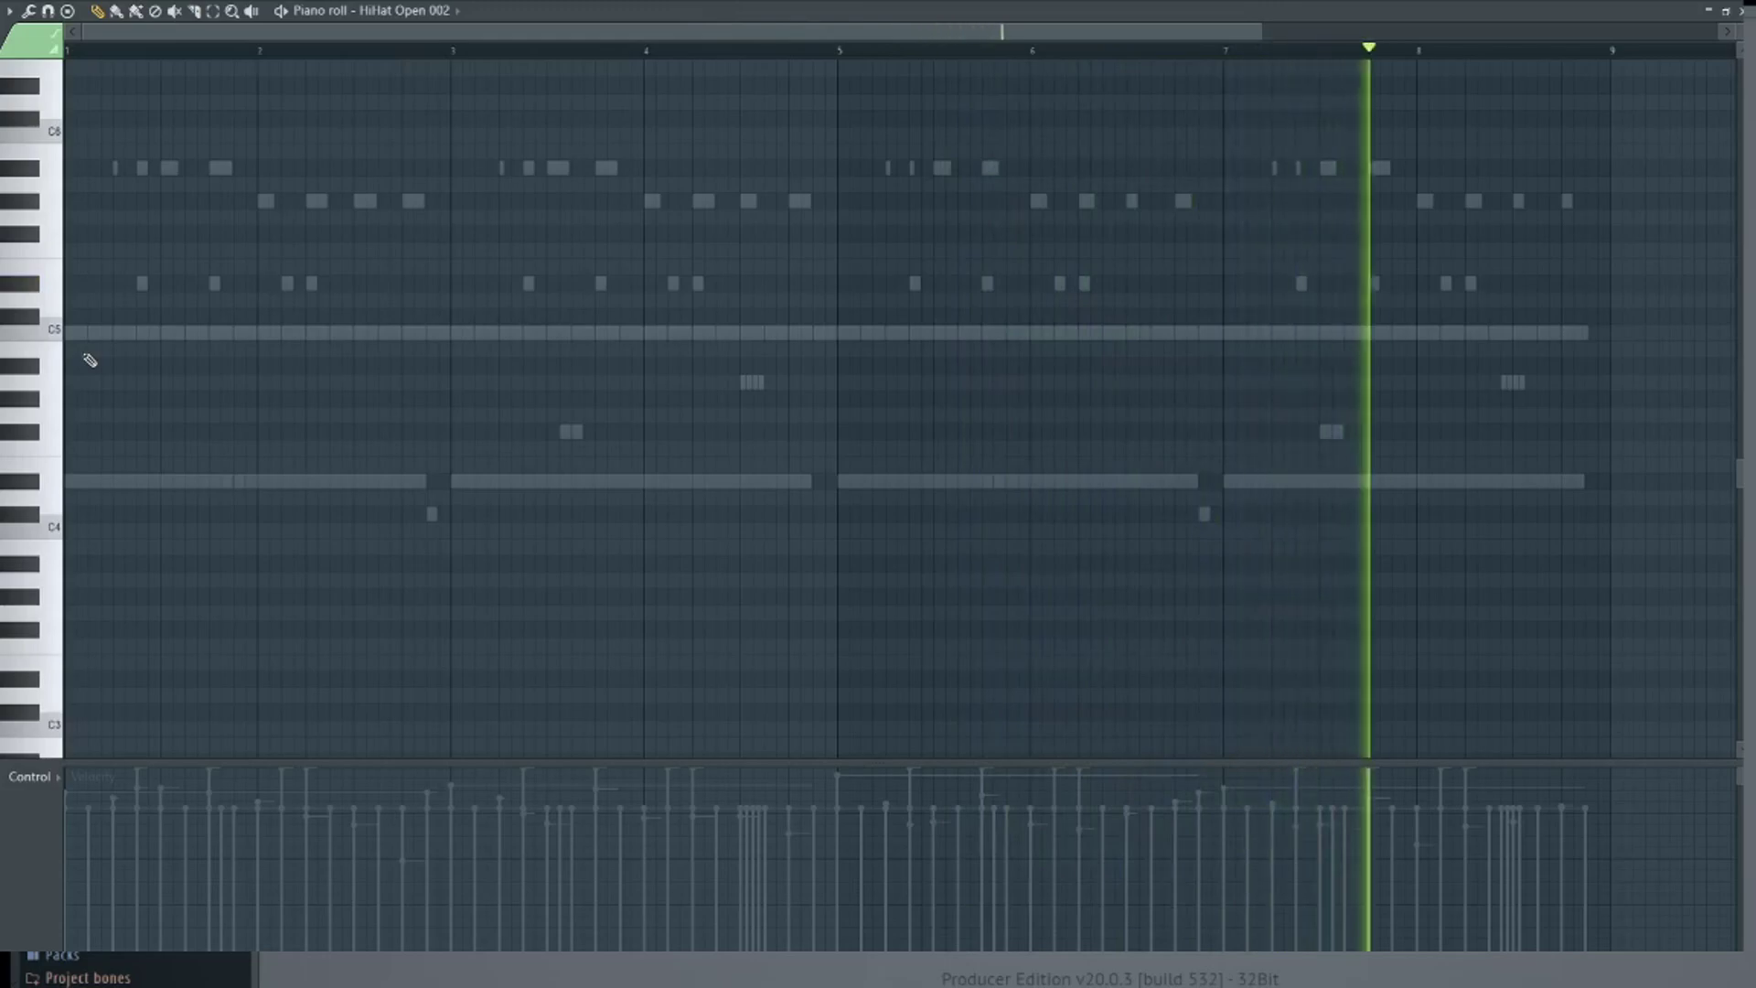
pyautogui.press('space')
pyautogui.hotkey('ctrl', 'z')
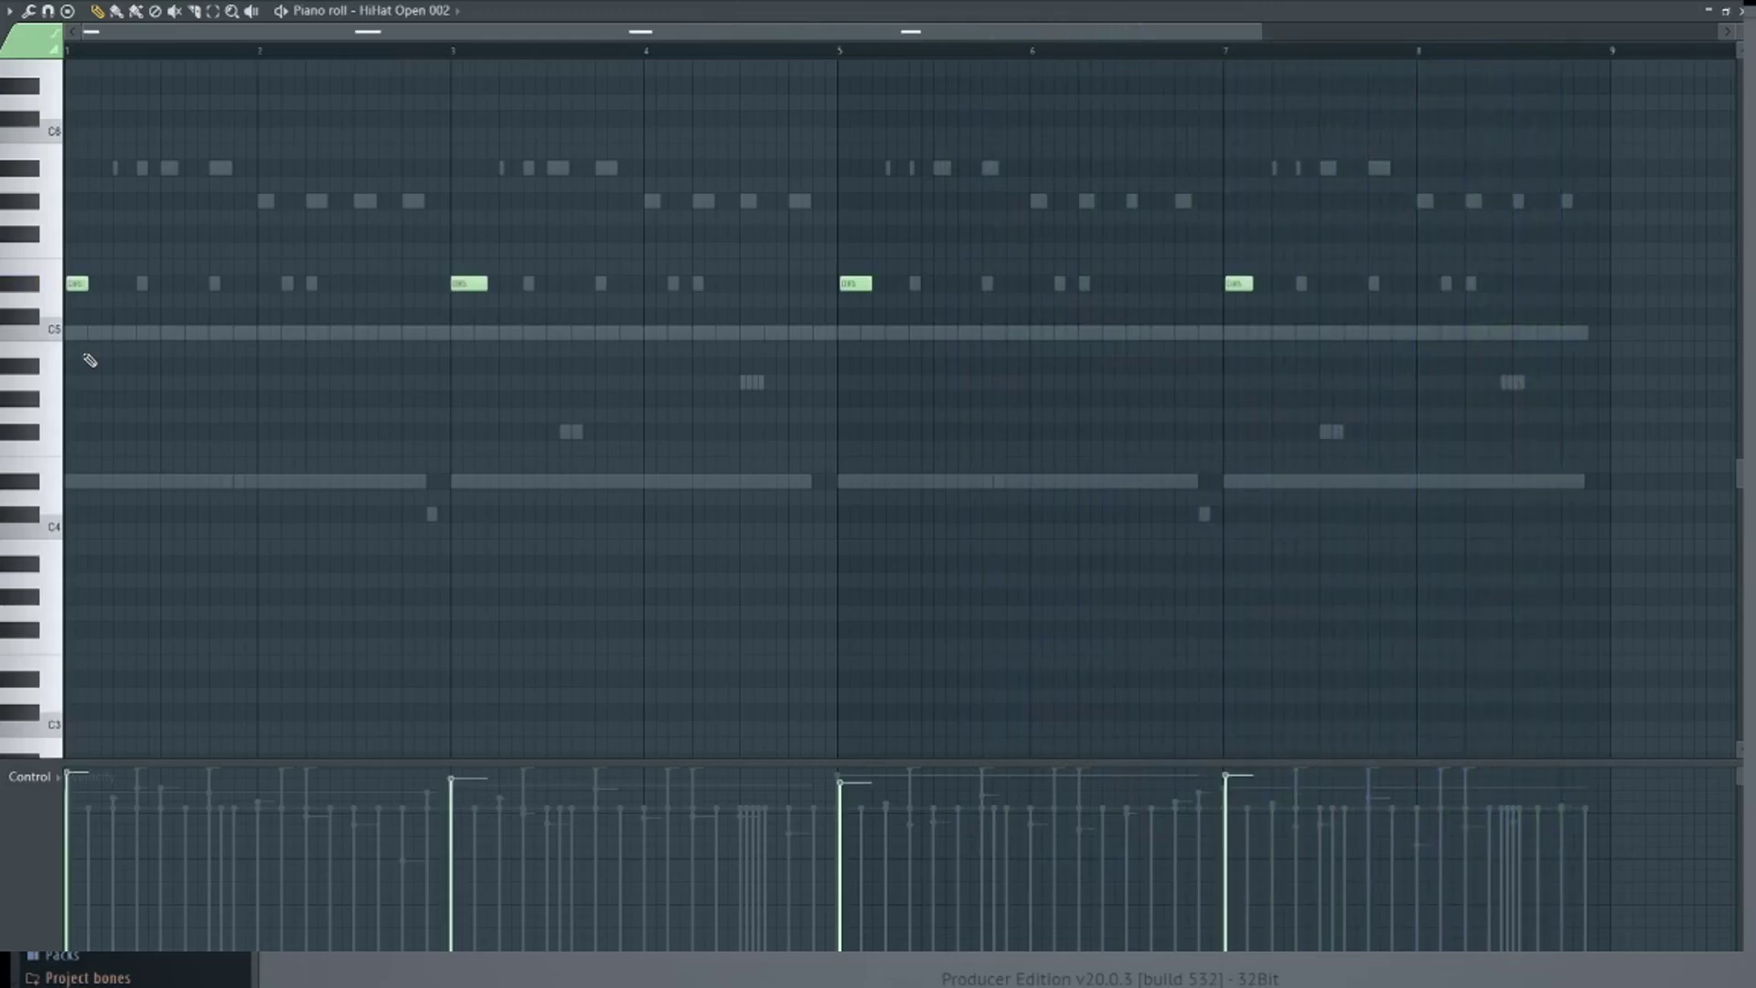
pyautogui.hotkey('ctrl', 'a')
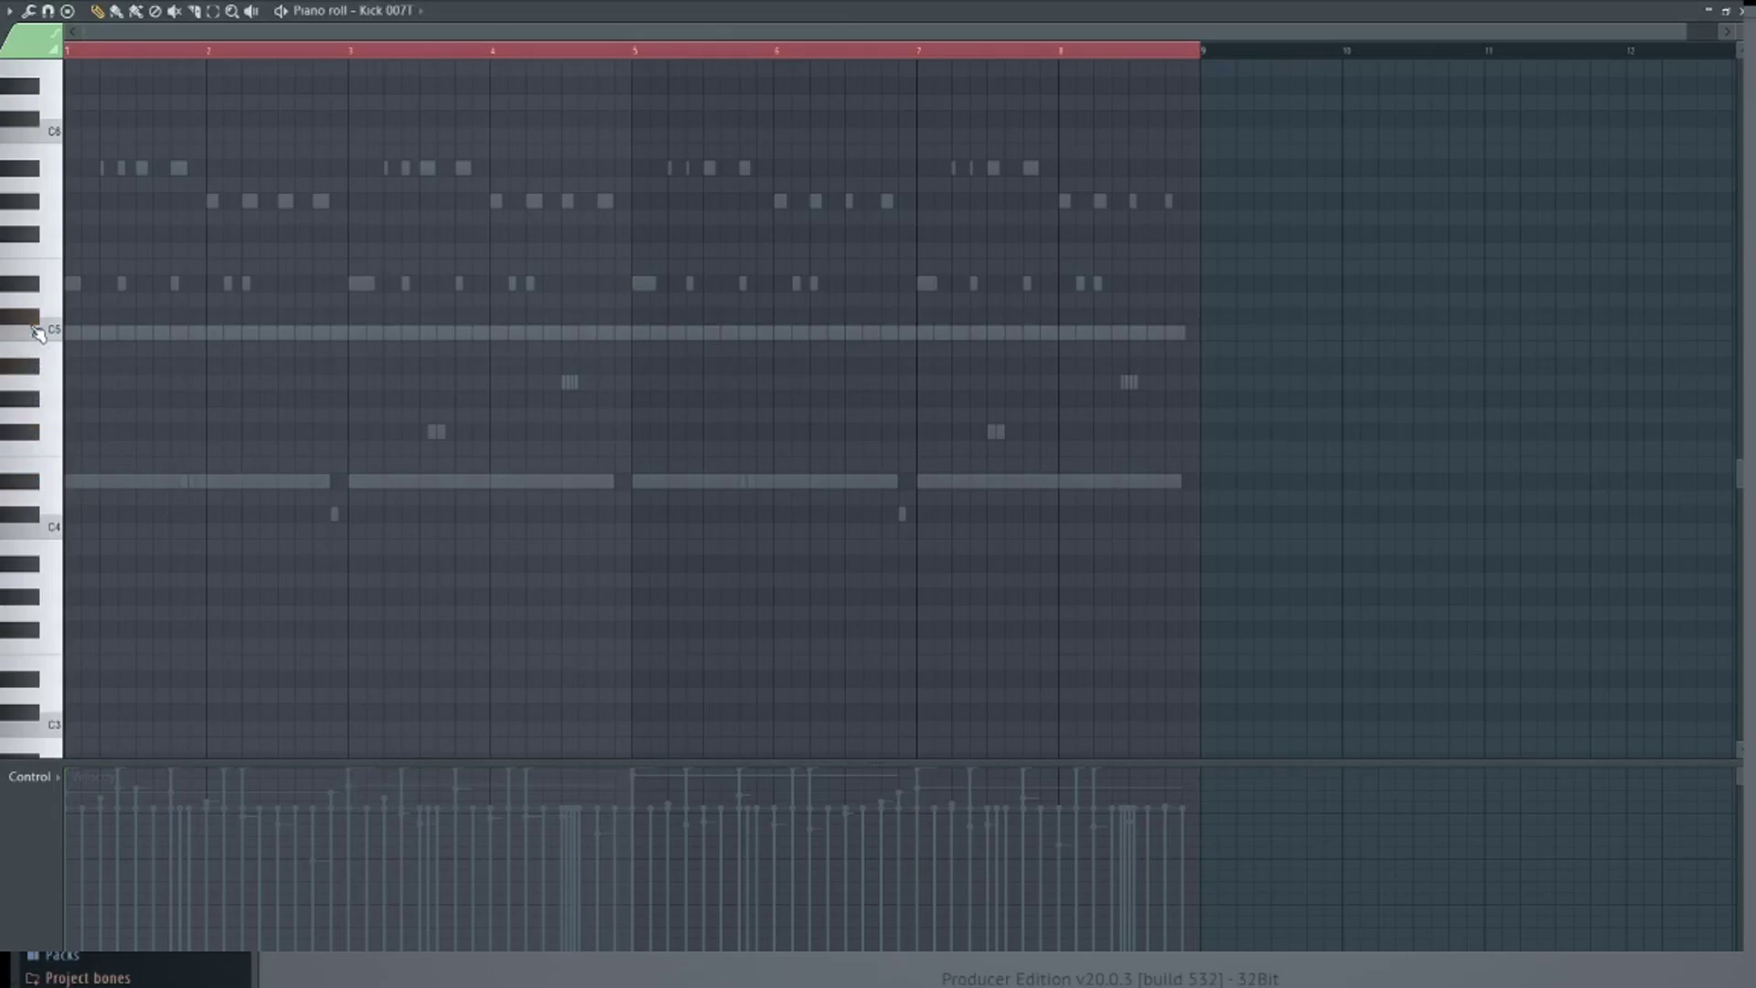
# Place a C#5 kick note at the start of bar 1 and audition it against the loop
pyautogui.press('space')
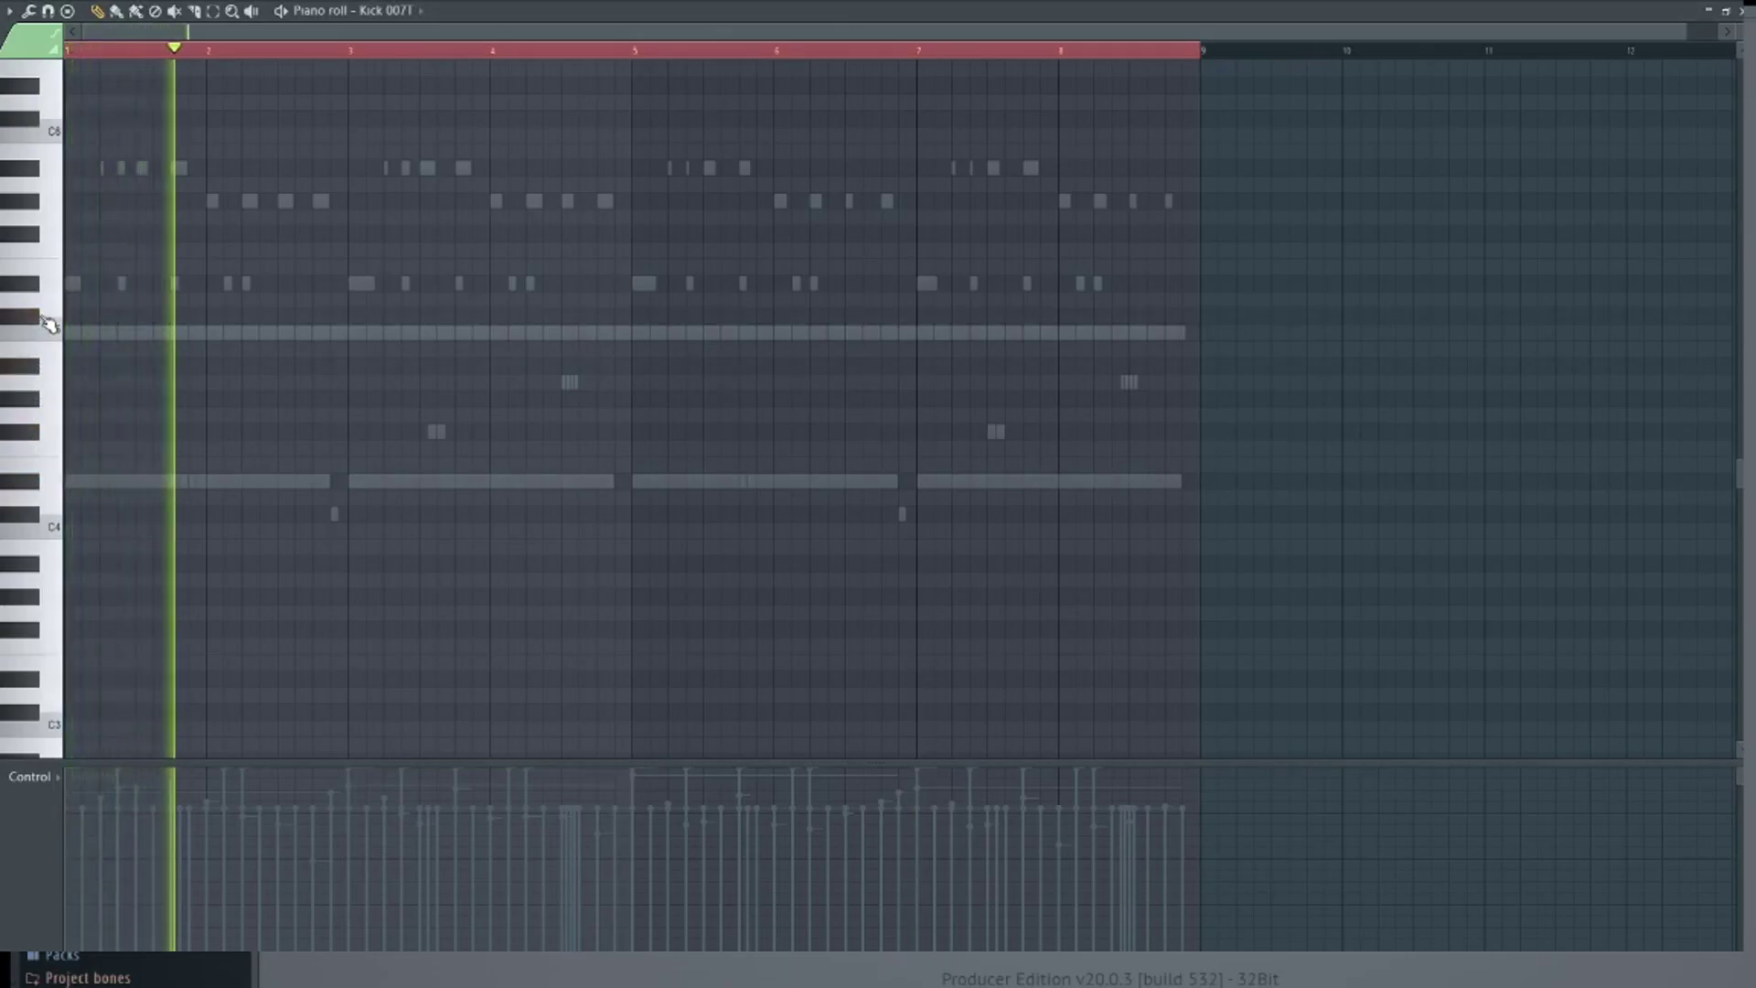
pyautogui.press('space')
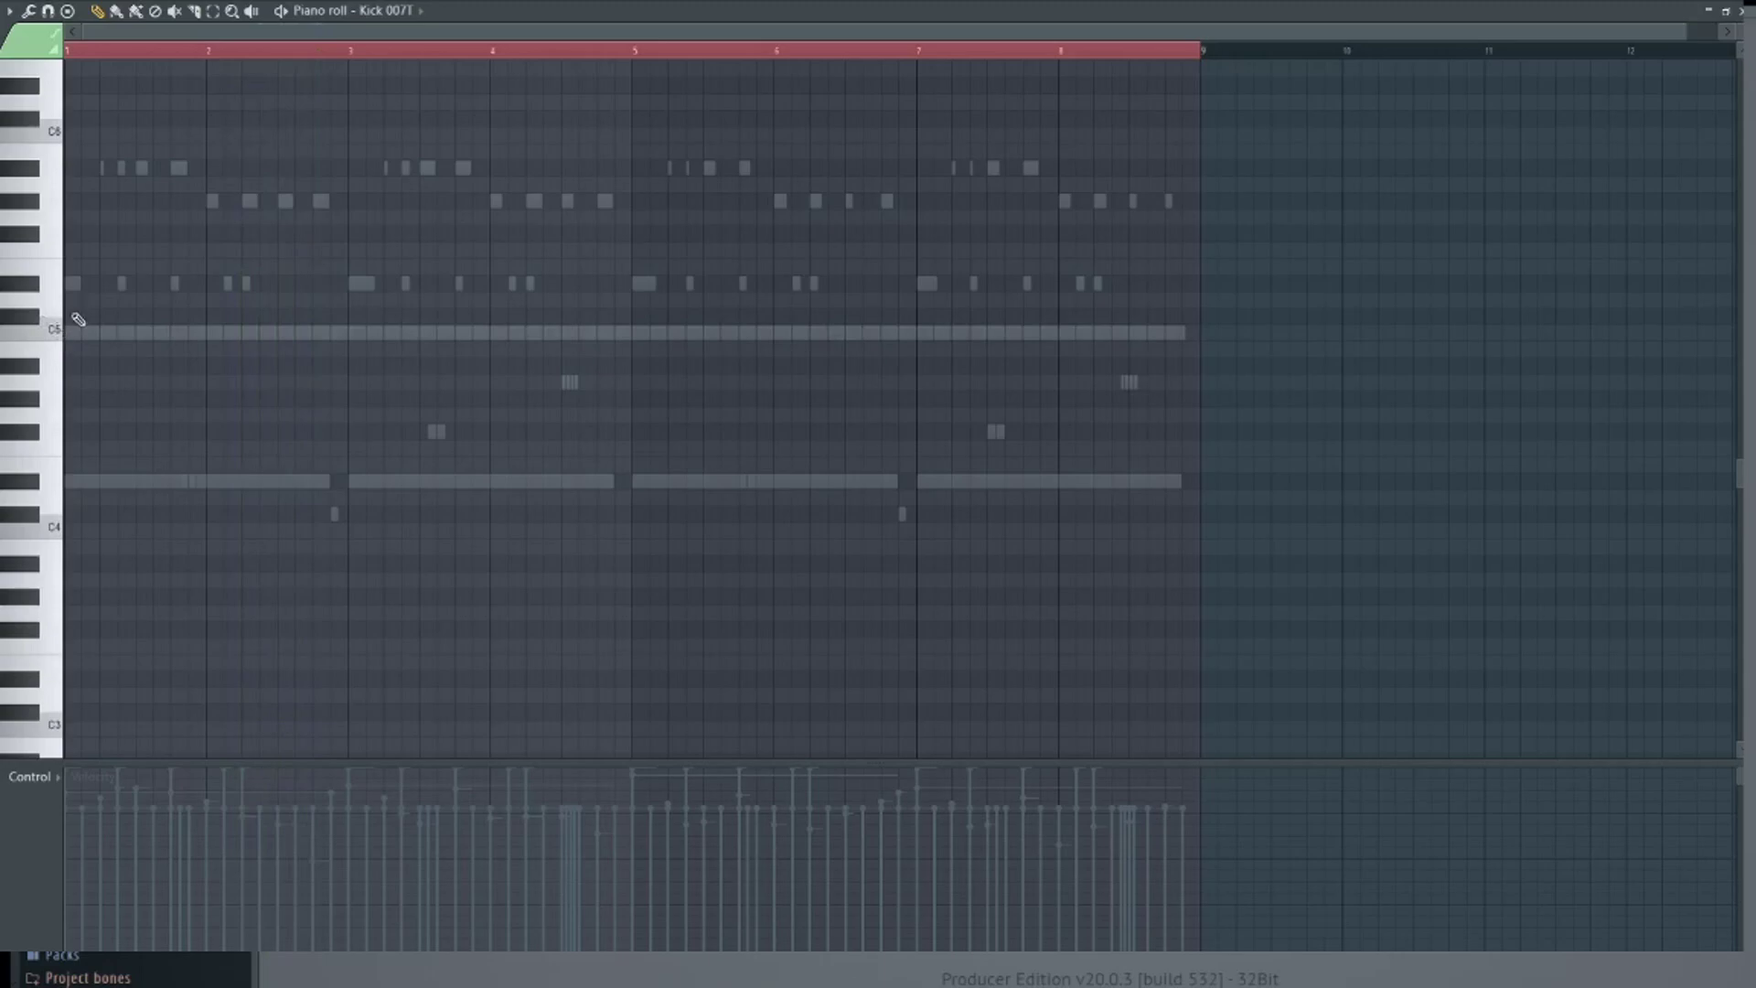
pyautogui.press('space')
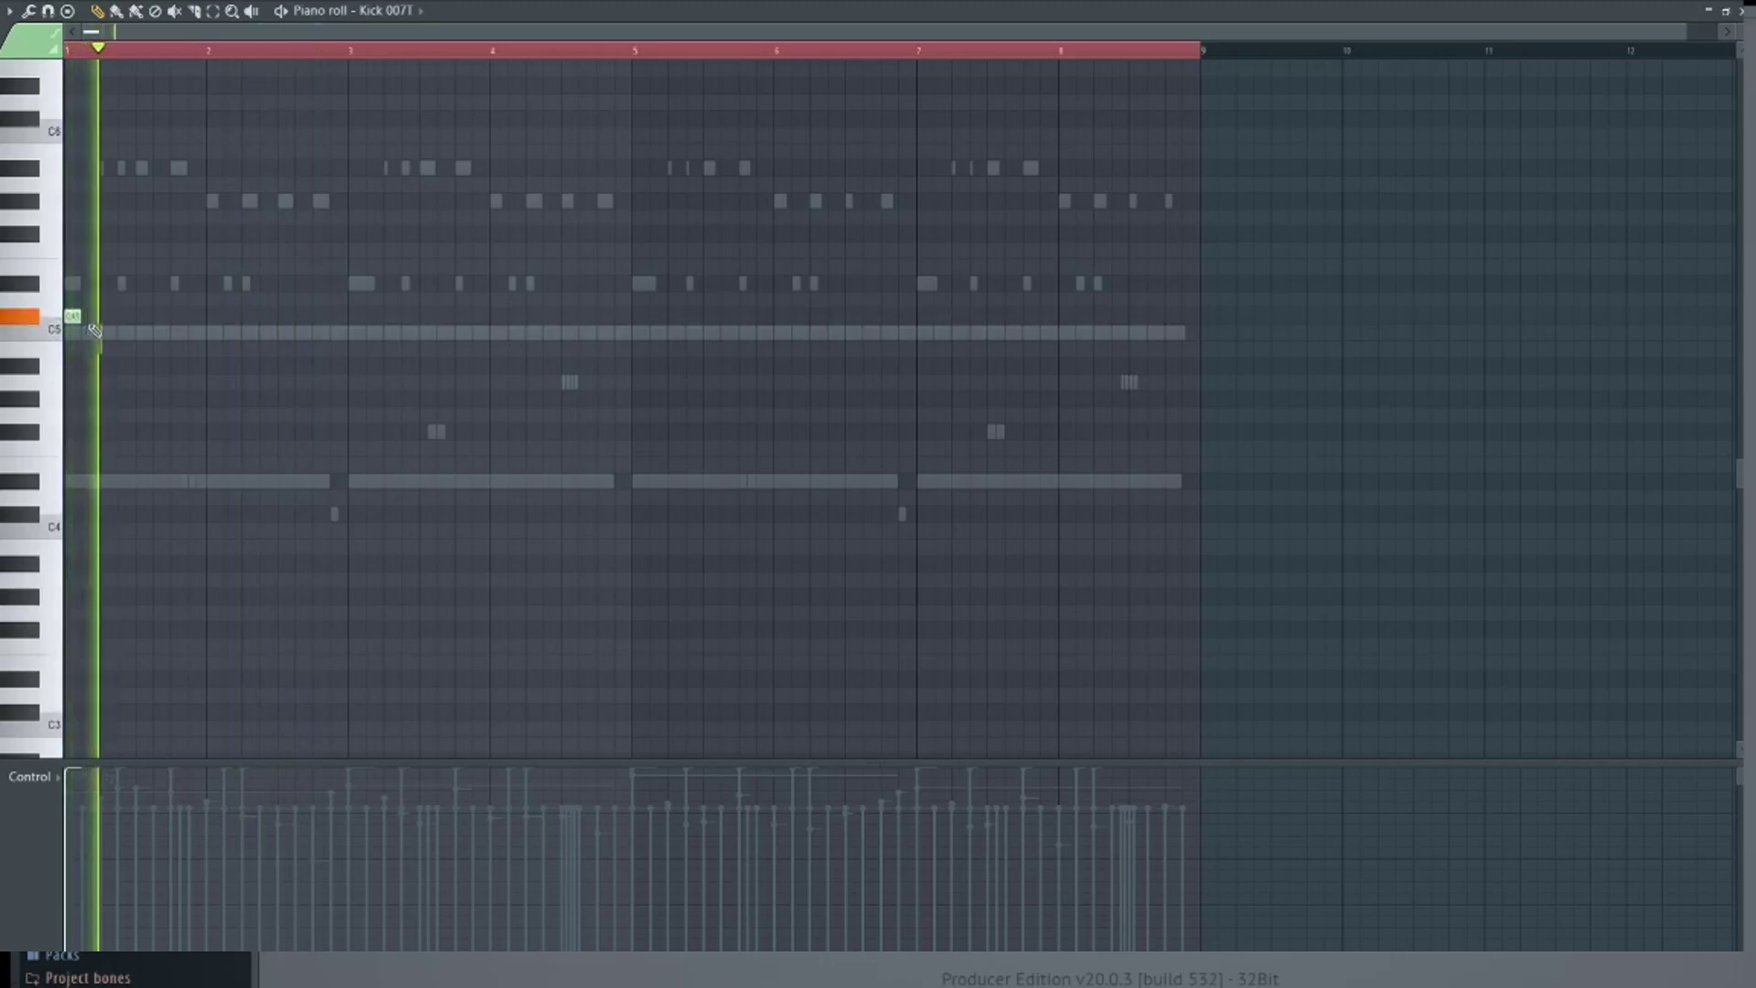
pyautogui.press('space')
pyautogui.press('space')
# Add a second C#5 kick half a beat after beat 3 of bar 1 and play back its timing
pyautogui.click(122, 316)
pyautogui.press('space')
pyautogui.press('space')
pyautogui.press('space')
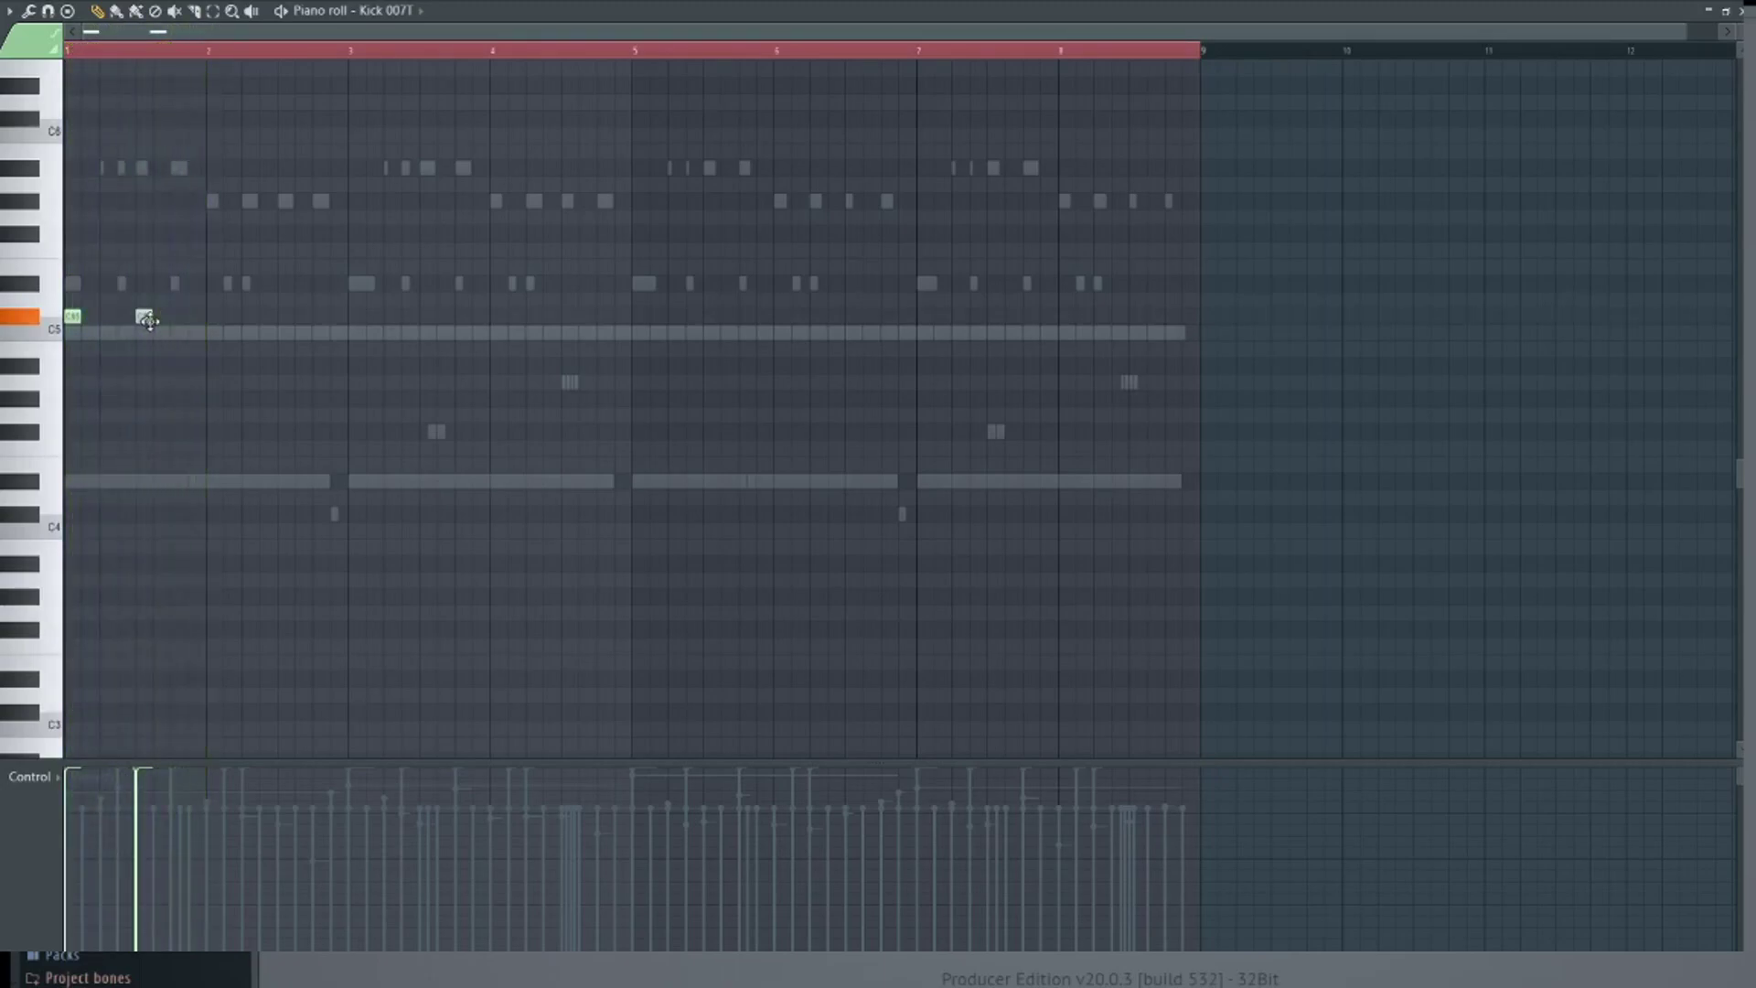
pyautogui.press('space')
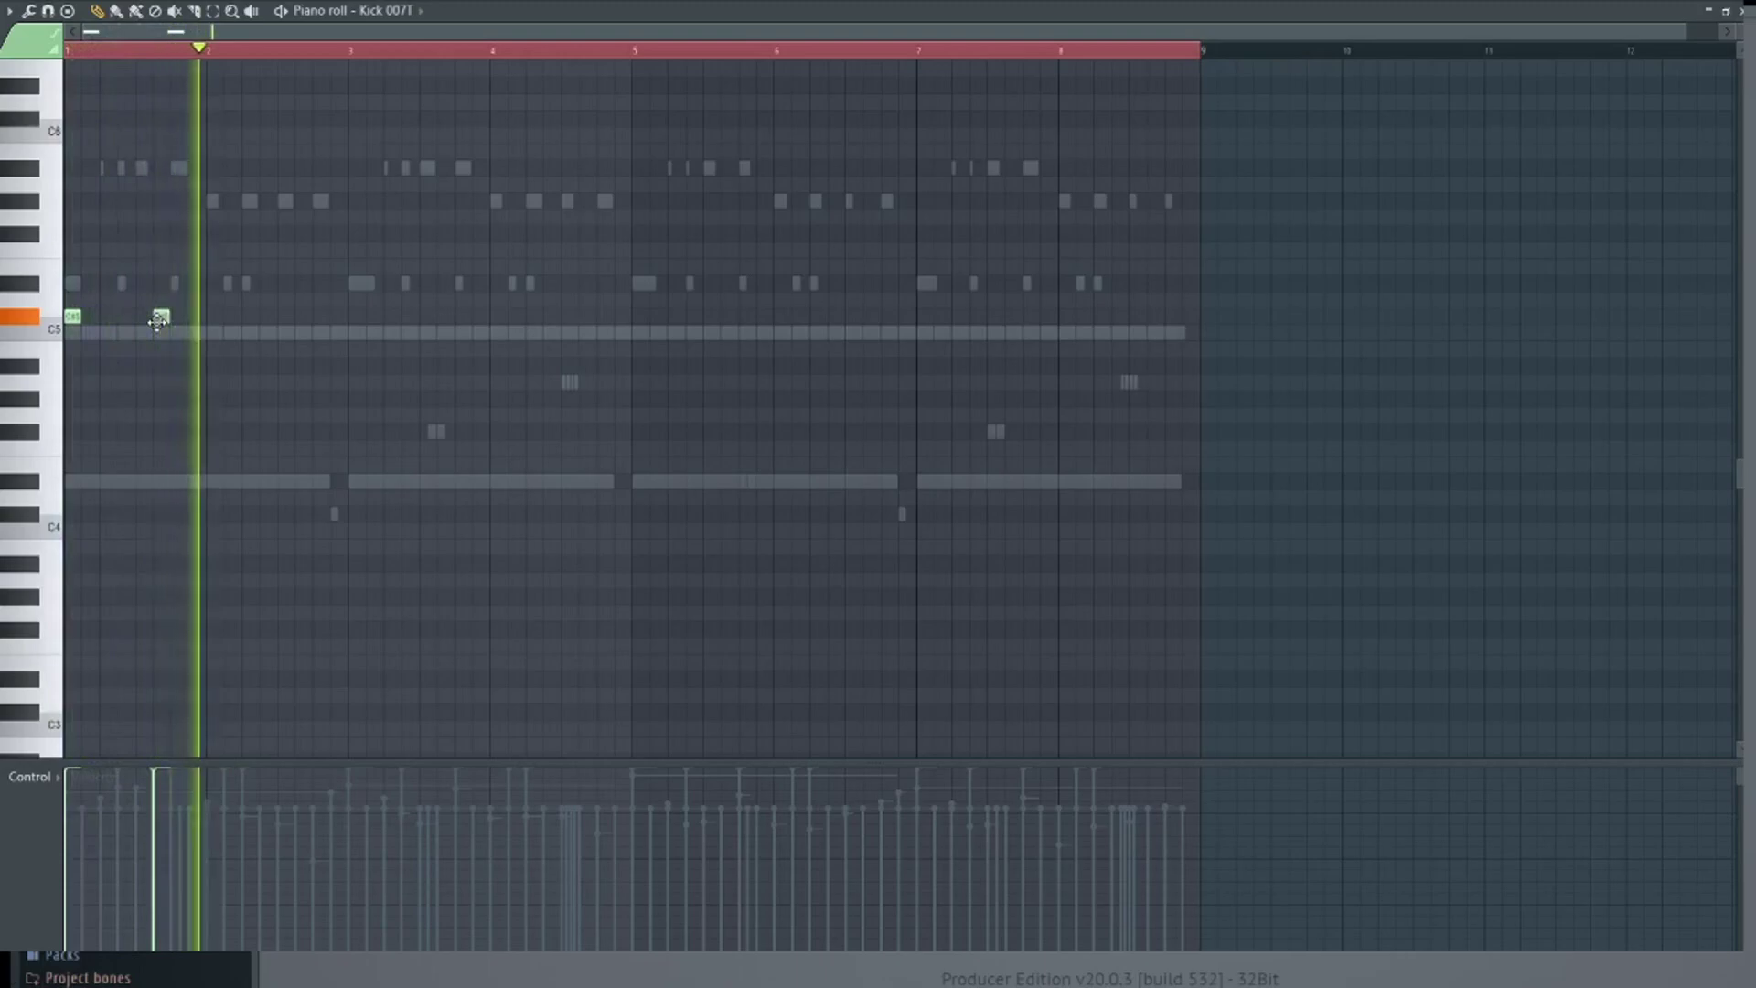
pyautogui.press('space')
pyautogui.press('space')
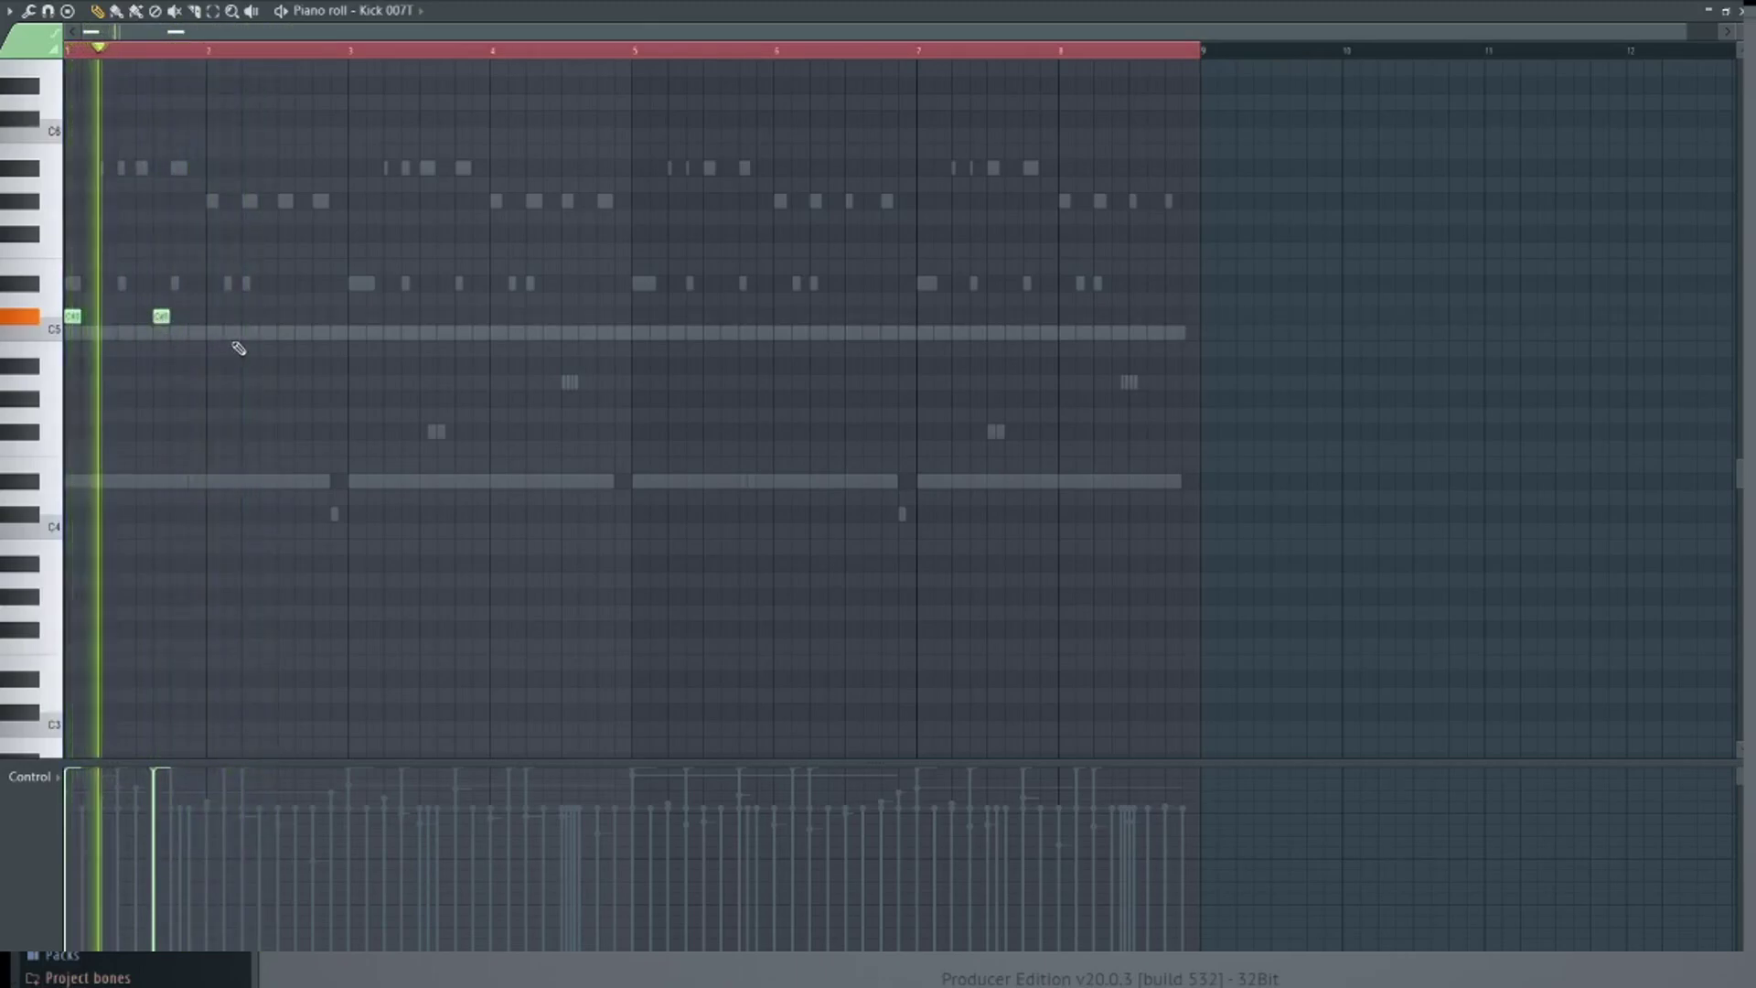
# Add two consecutive C#5 kick notes starting on beat 3 of bar 2 and play back the two-bar kick pattern
pyautogui.click(284, 316)
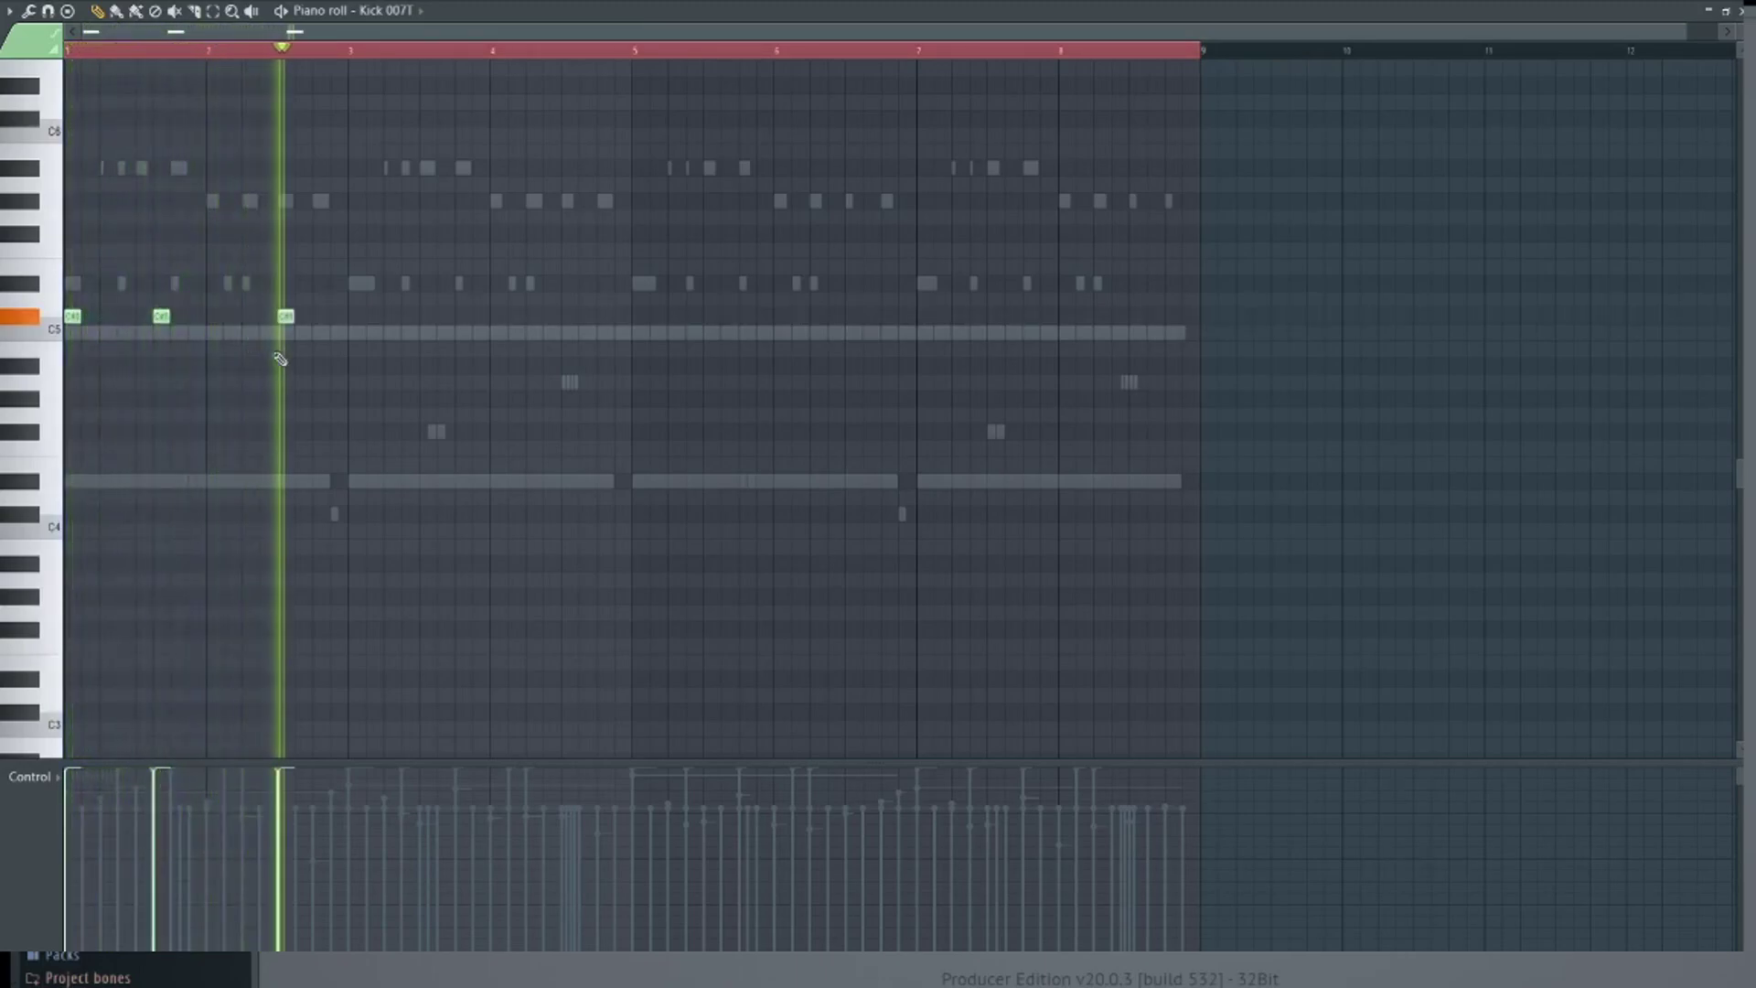
pyautogui.press('space')
pyautogui.press('space')
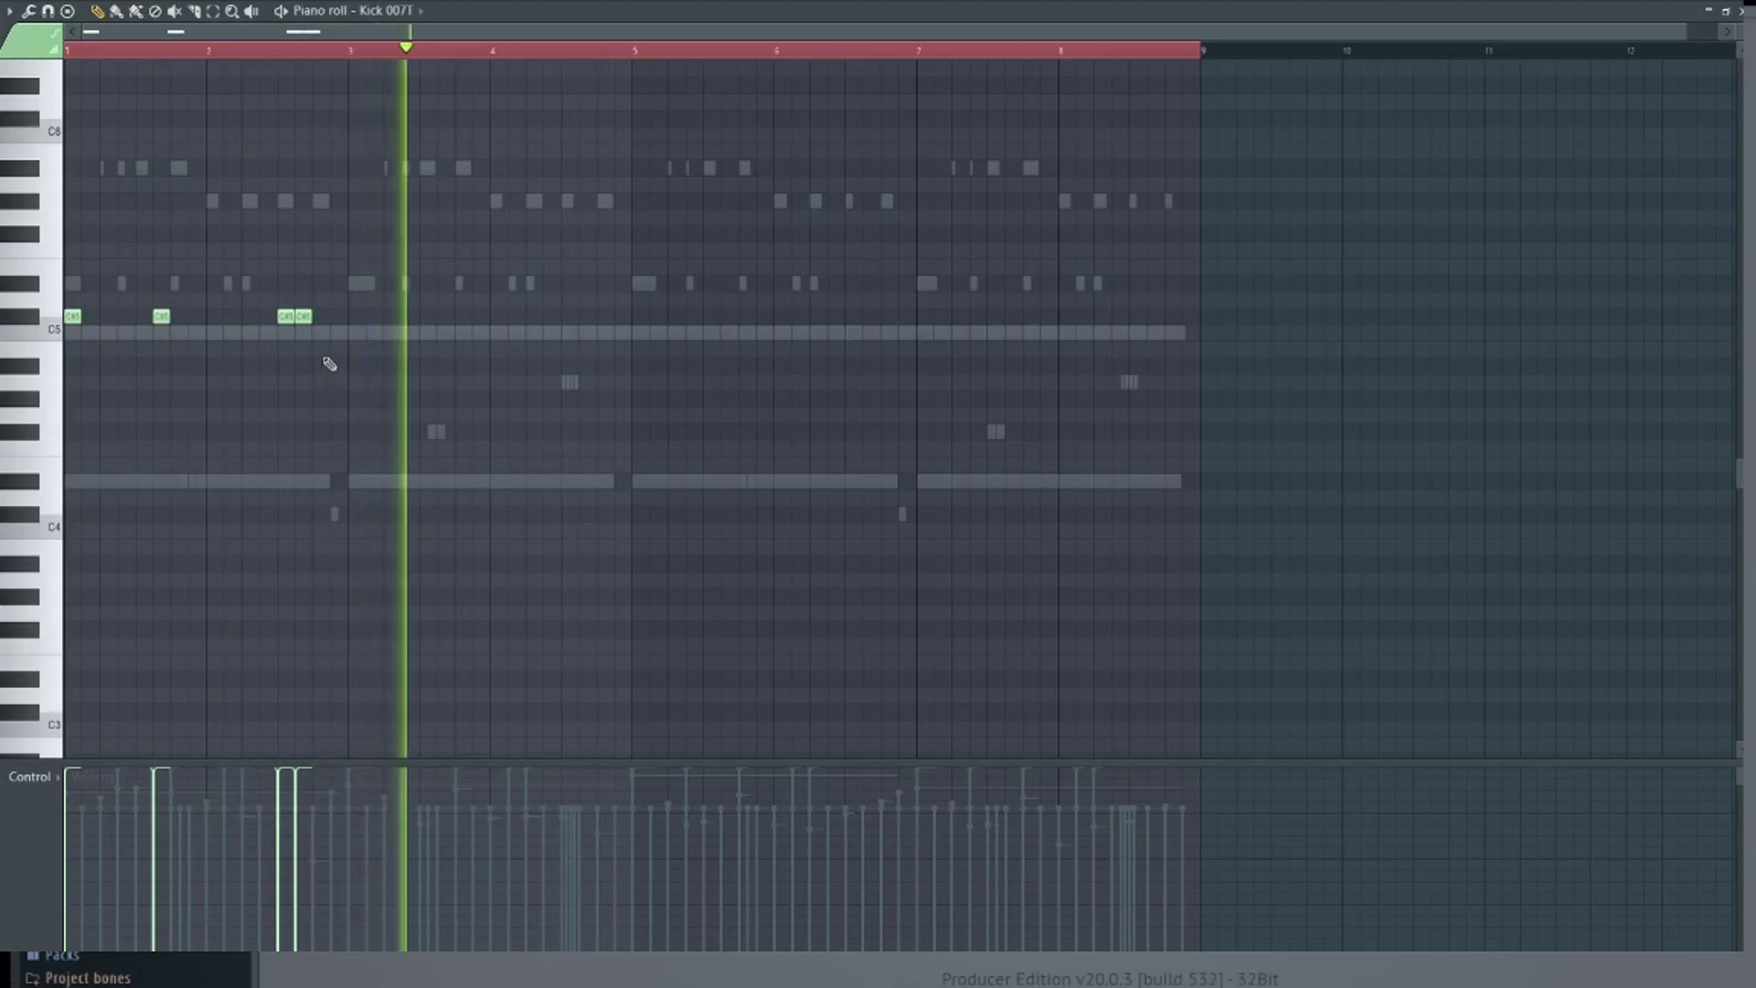
pyautogui.press('space')
pyautogui.press('space')
pyautogui.press('space')
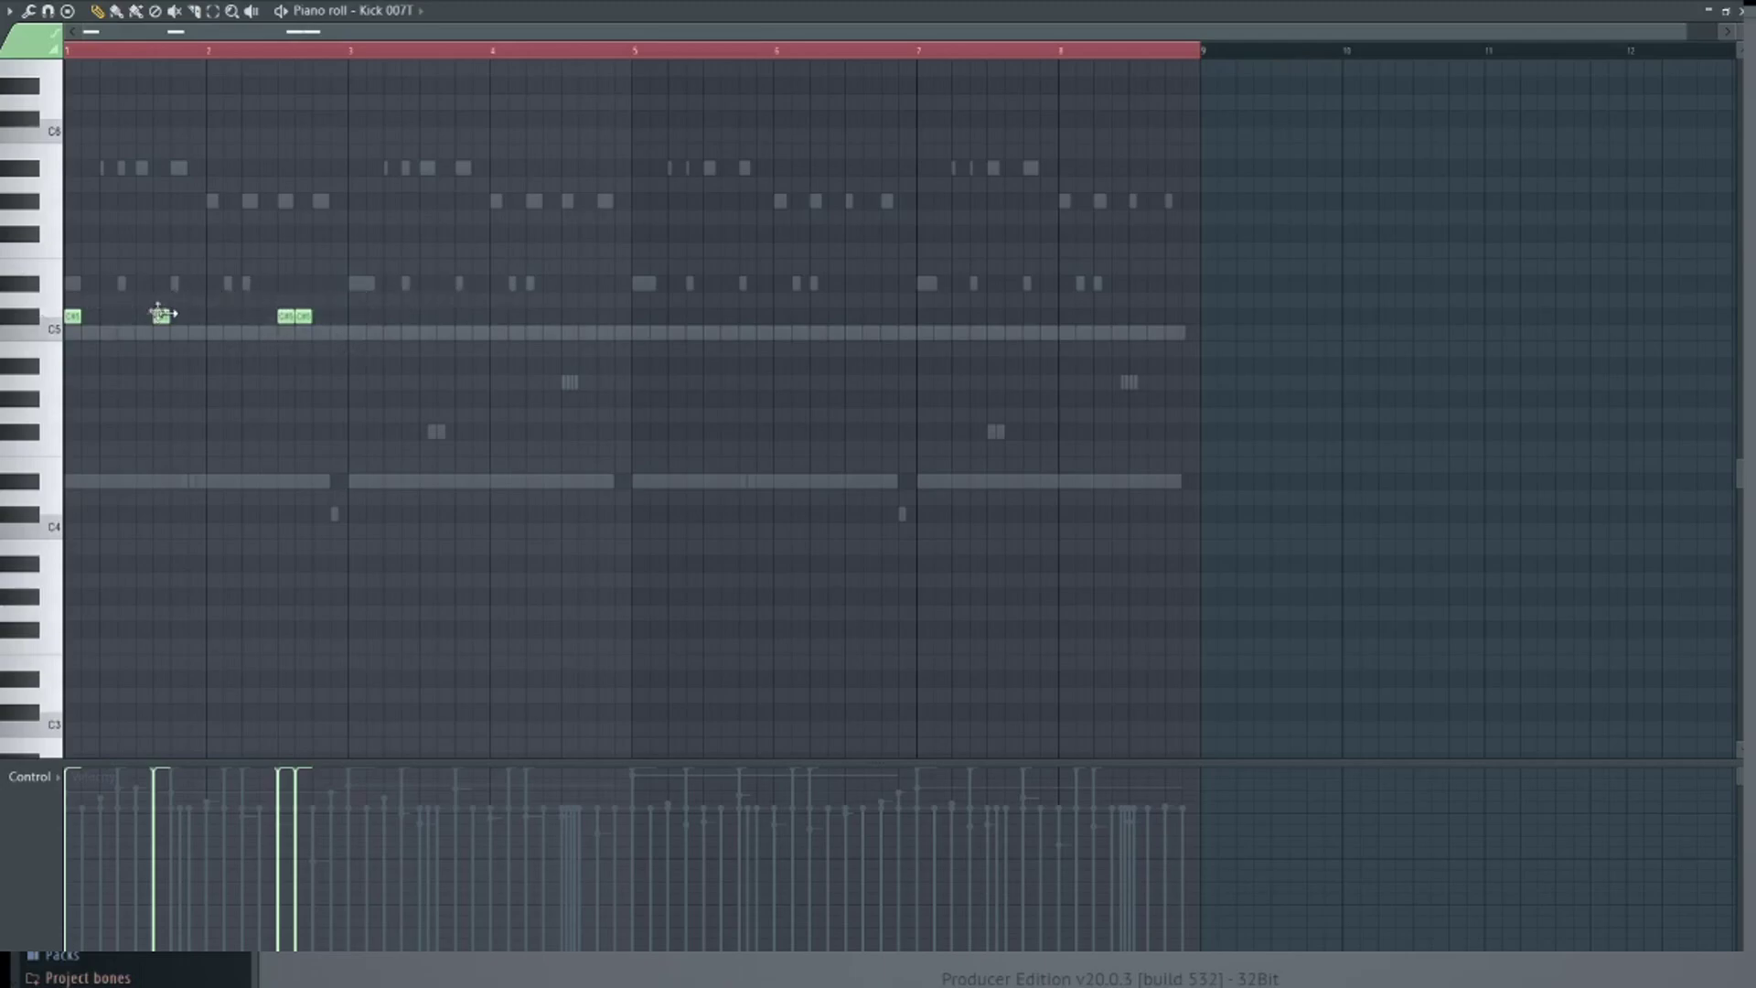
pyautogui.press('space')
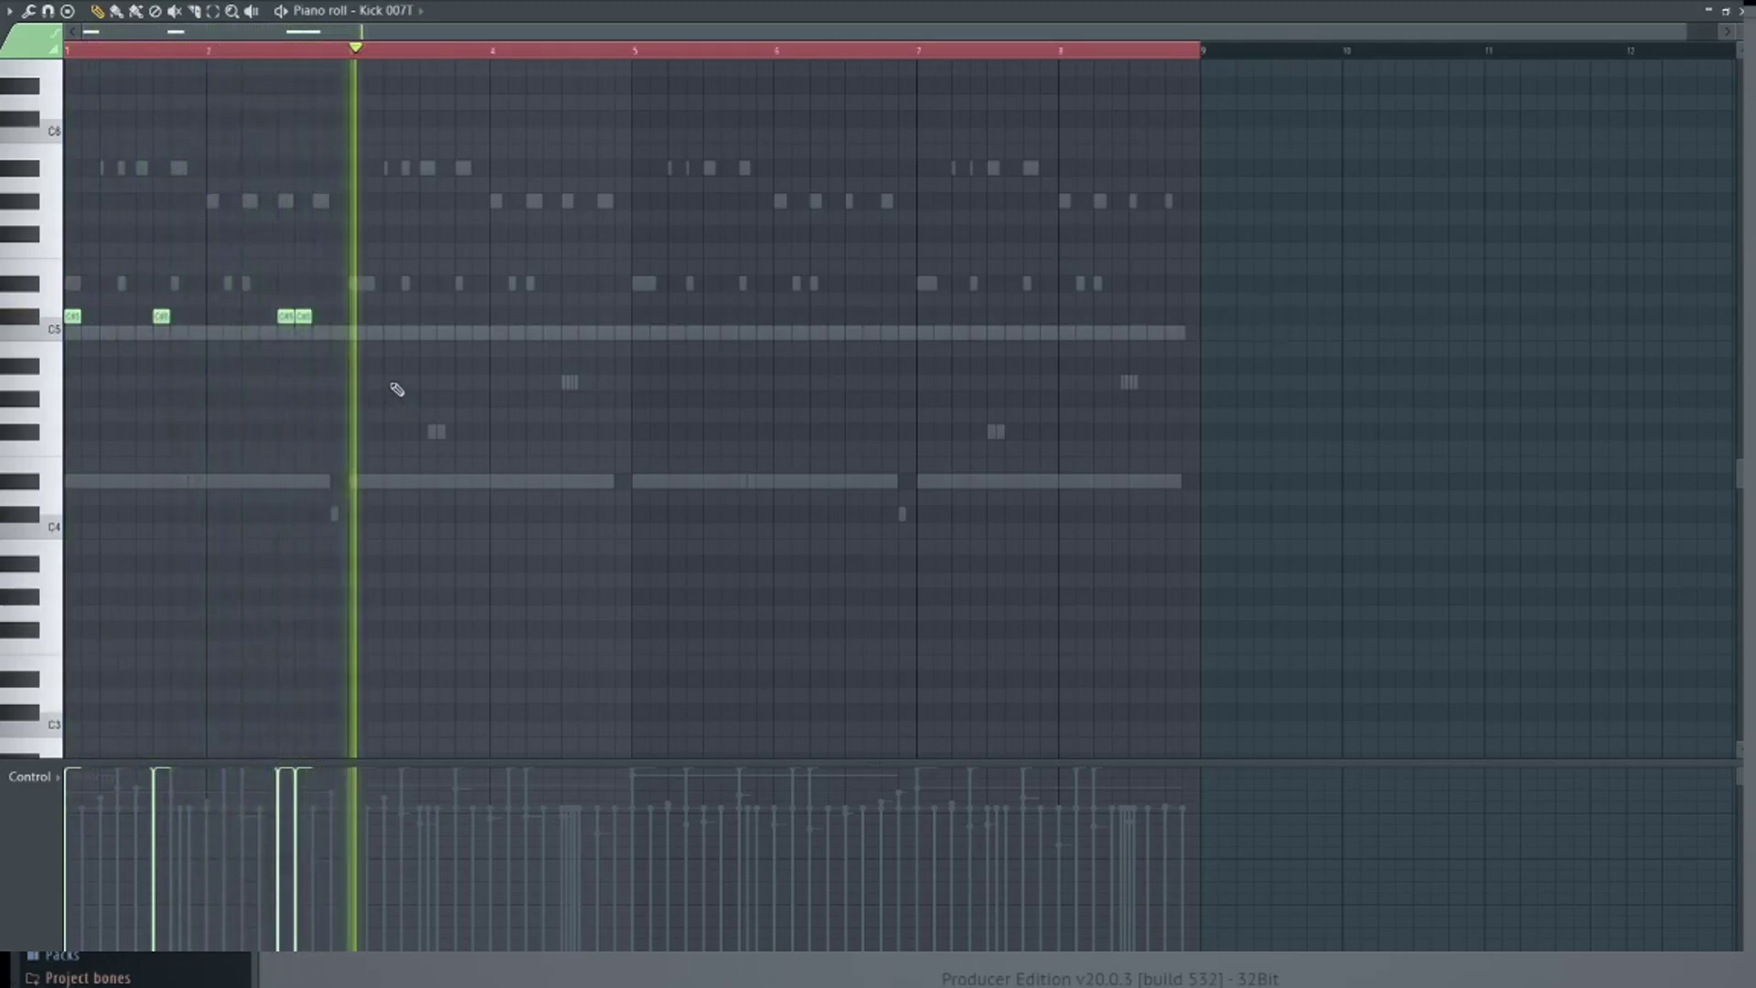
pyautogui.press('space')
pyautogui.press('space')
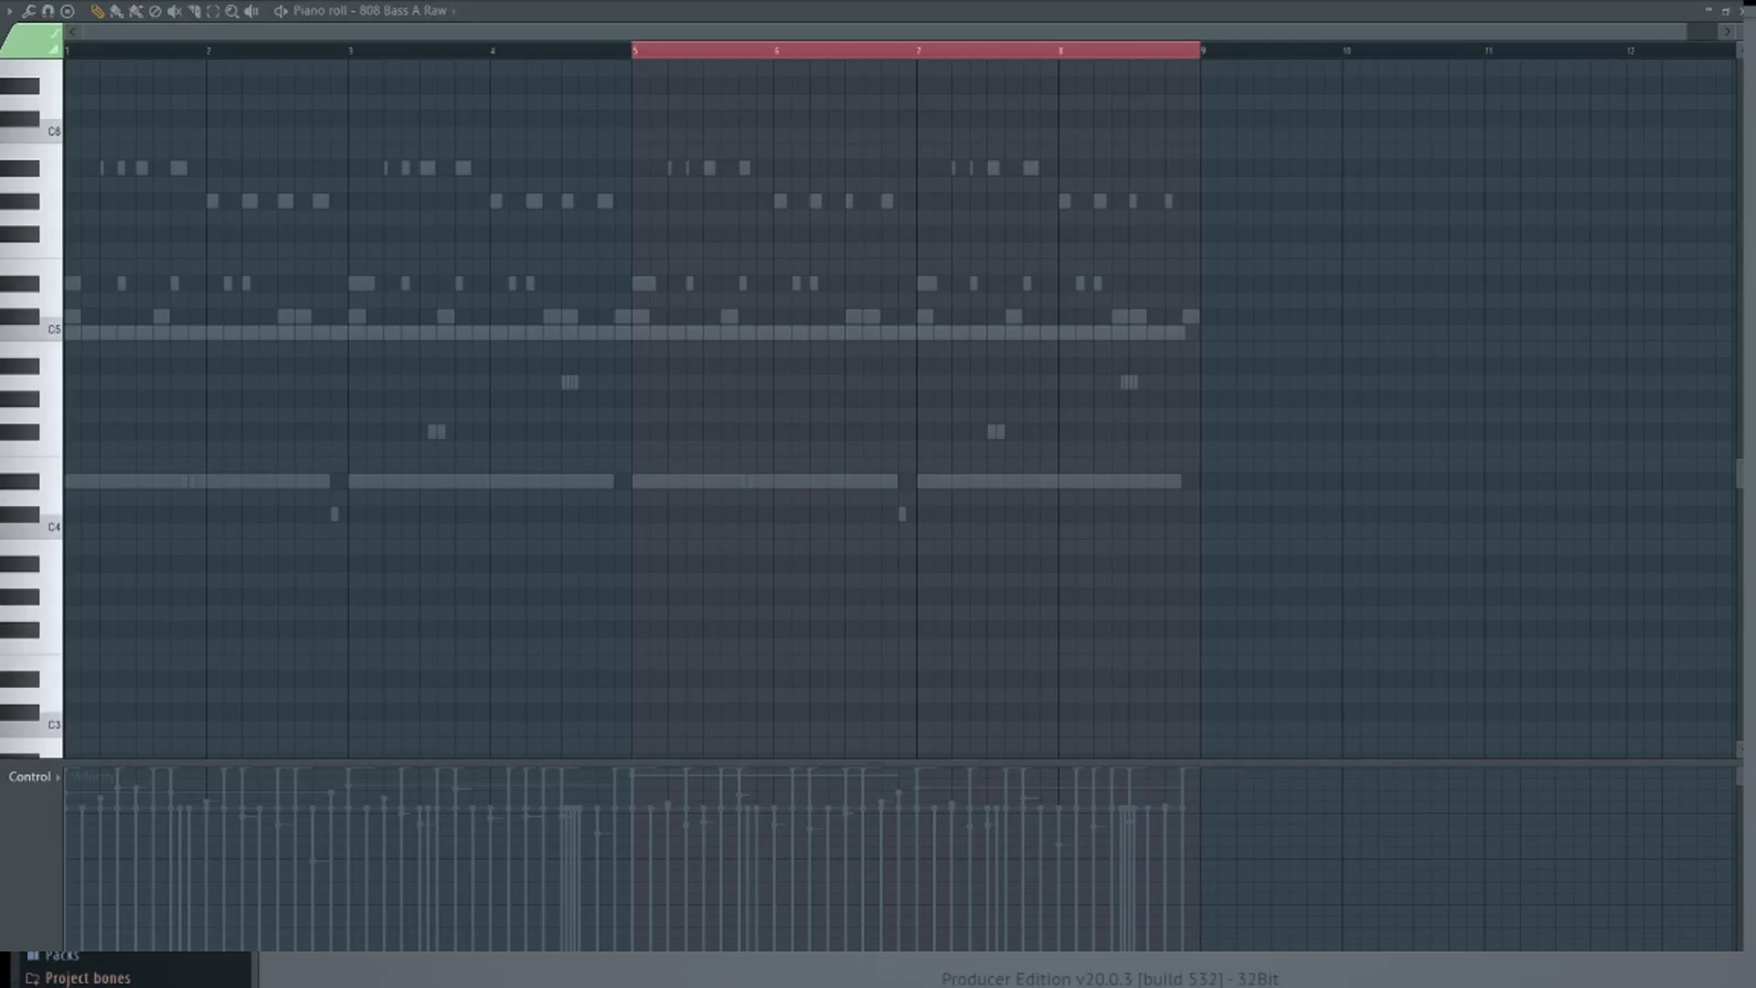
# Try a long C9 note at the start of bar 1 for the 808 Bass A Raw part
pyautogui.press('space')
pyautogui.press('space')
pyautogui.scroll(10, 204, 458)
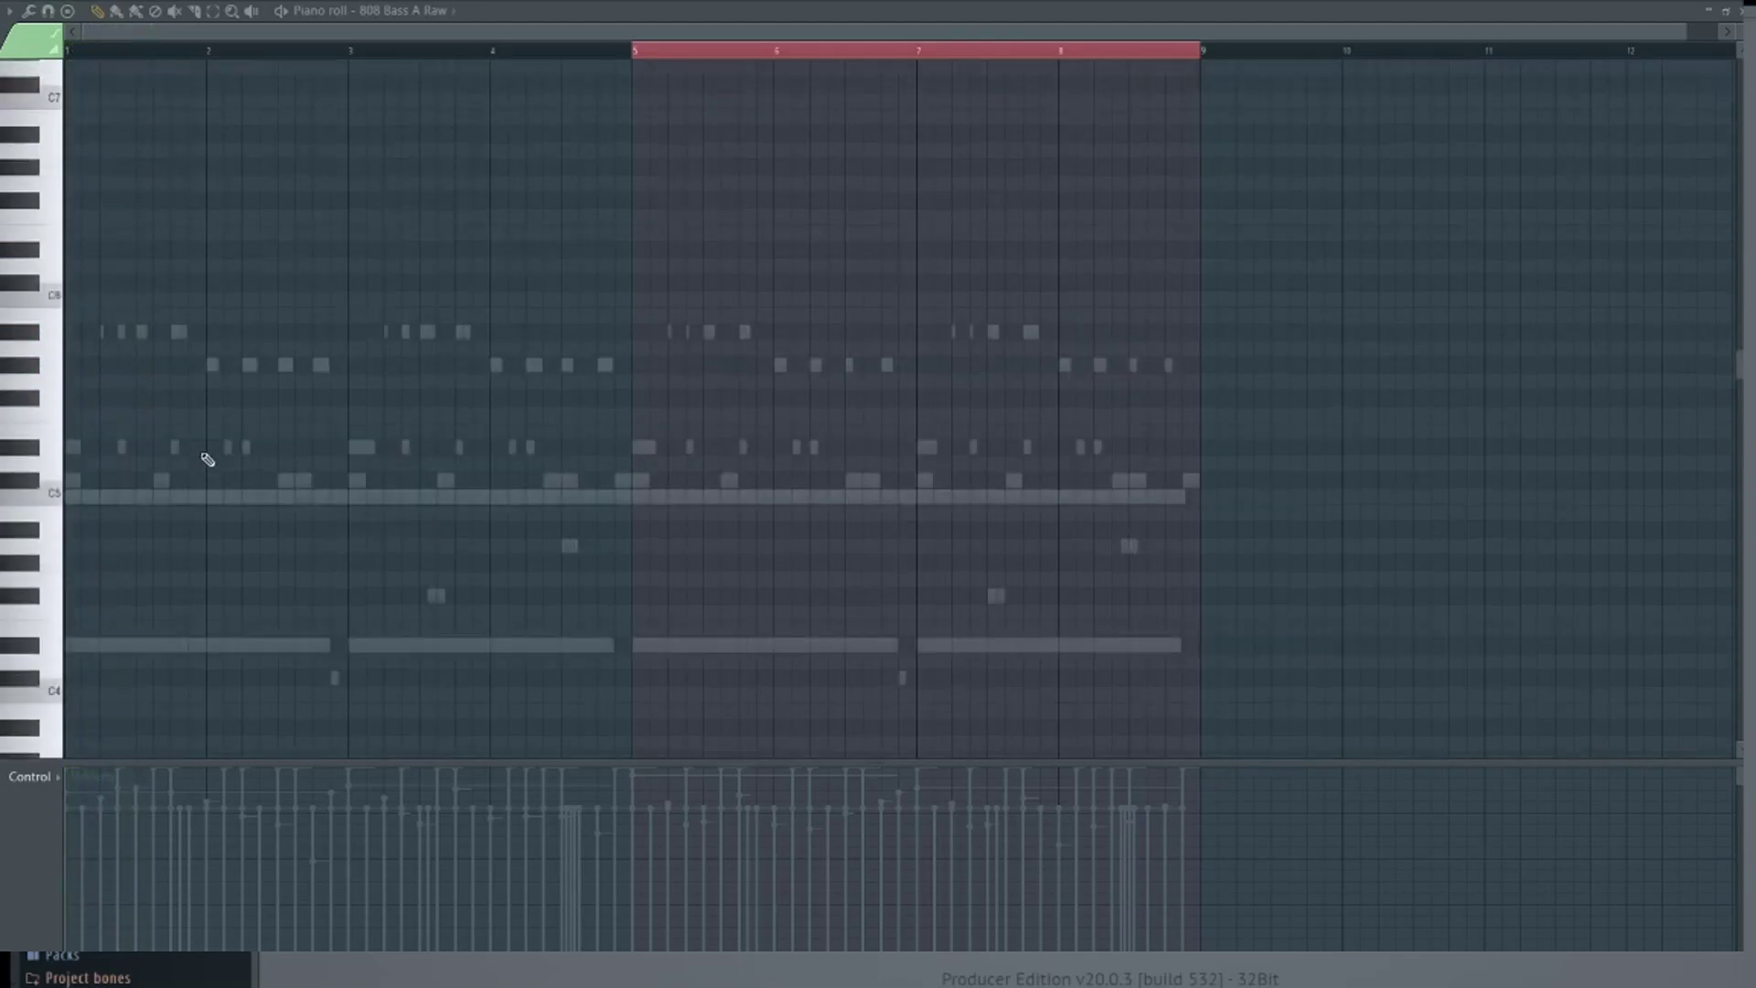
pyautogui.scroll(5, 87, 298)
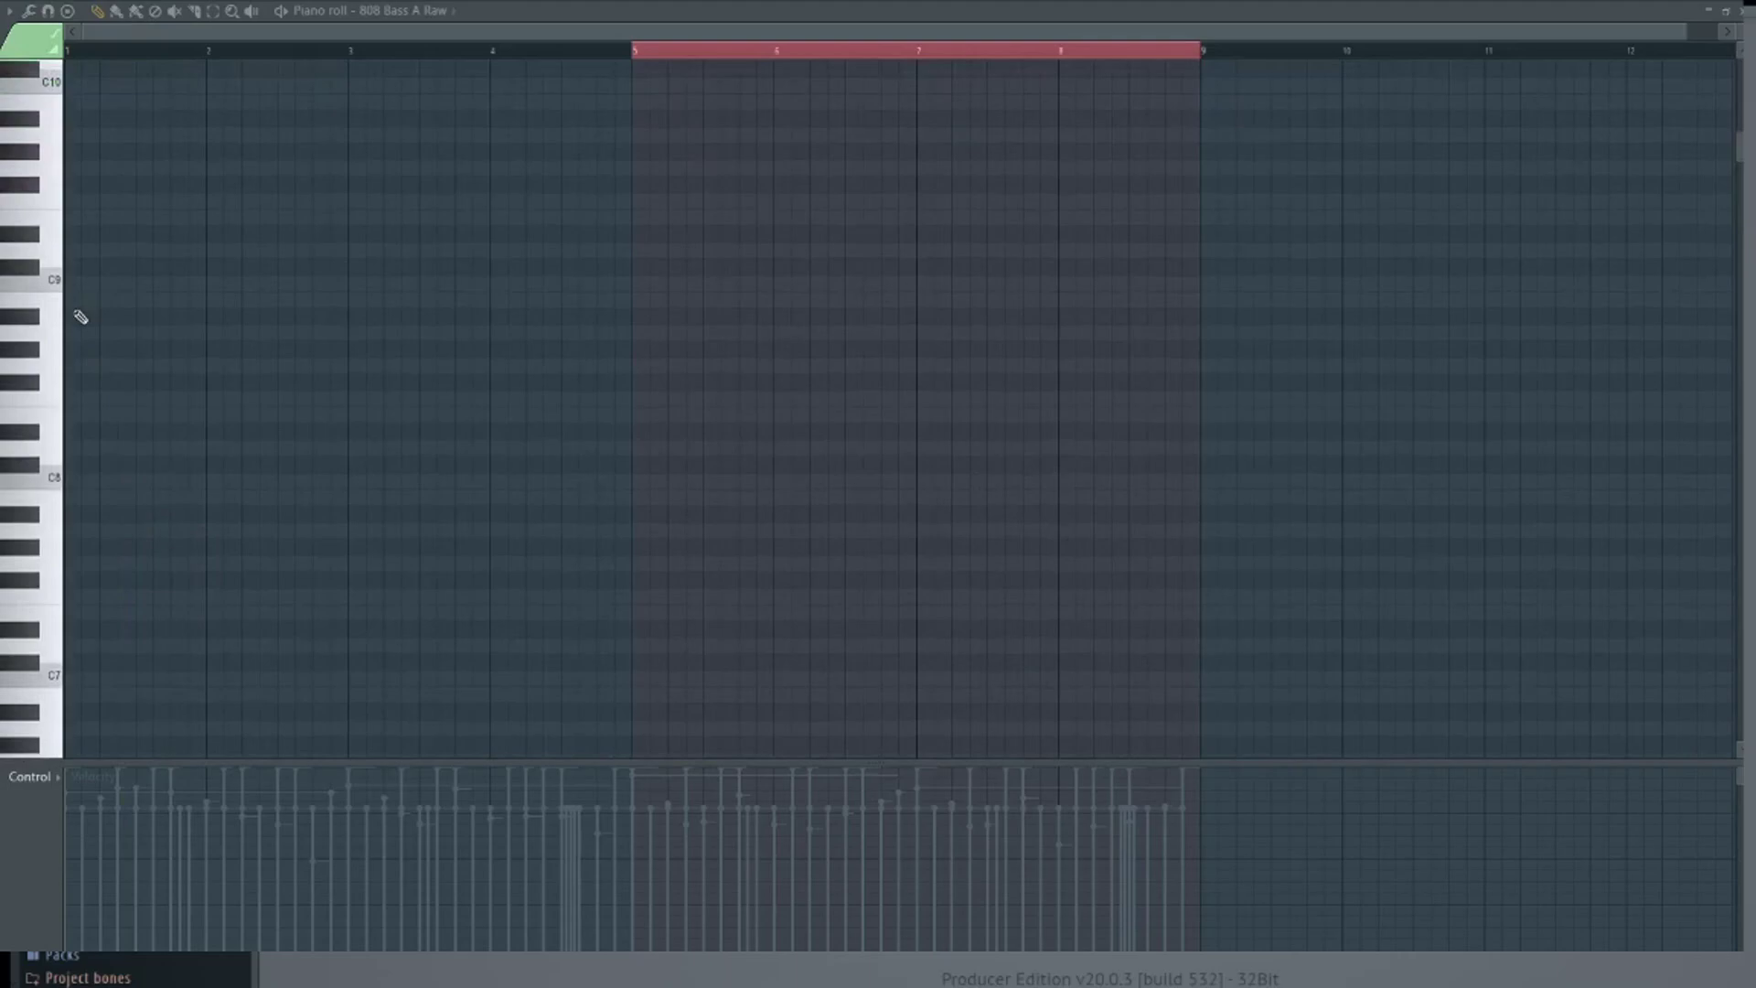
pyautogui.press('space')
pyautogui.press('space')
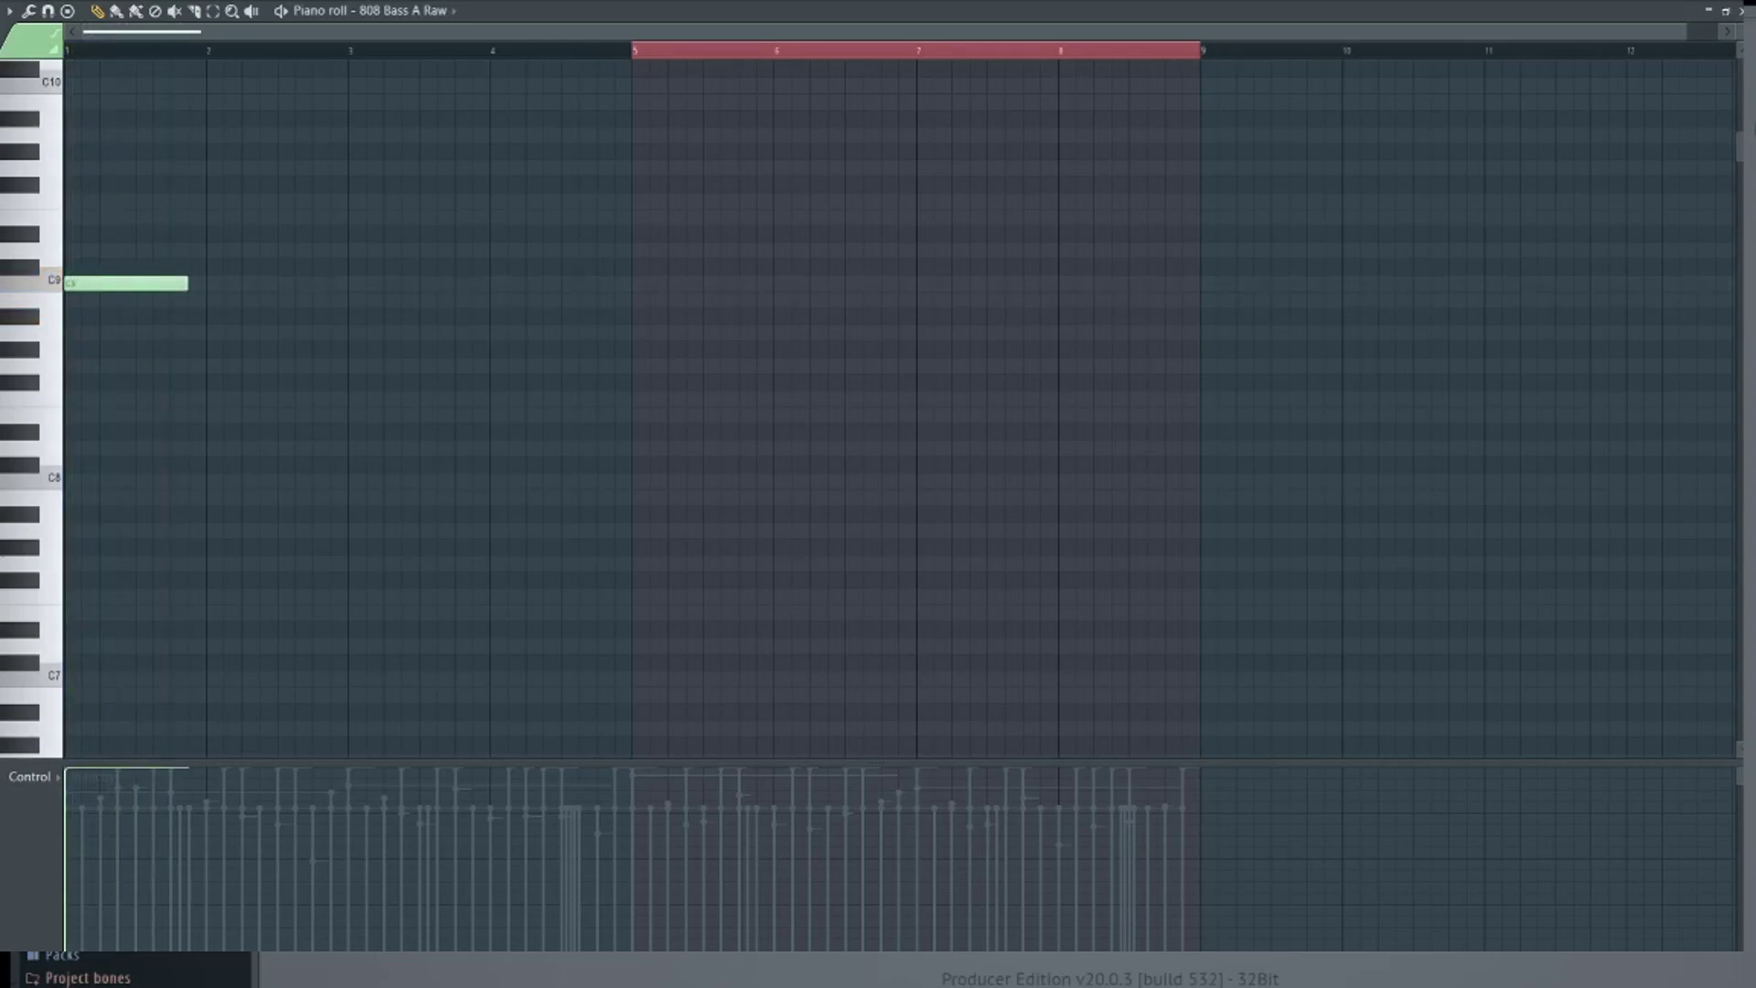
# Place a one-beat F#5 note at the start of bar 1 for 808 Bass A Raw and audition it with the loop
pyautogui.scroll(-11, 71, 442)
pyautogui.click(72, 441)
pyautogui.press('space')
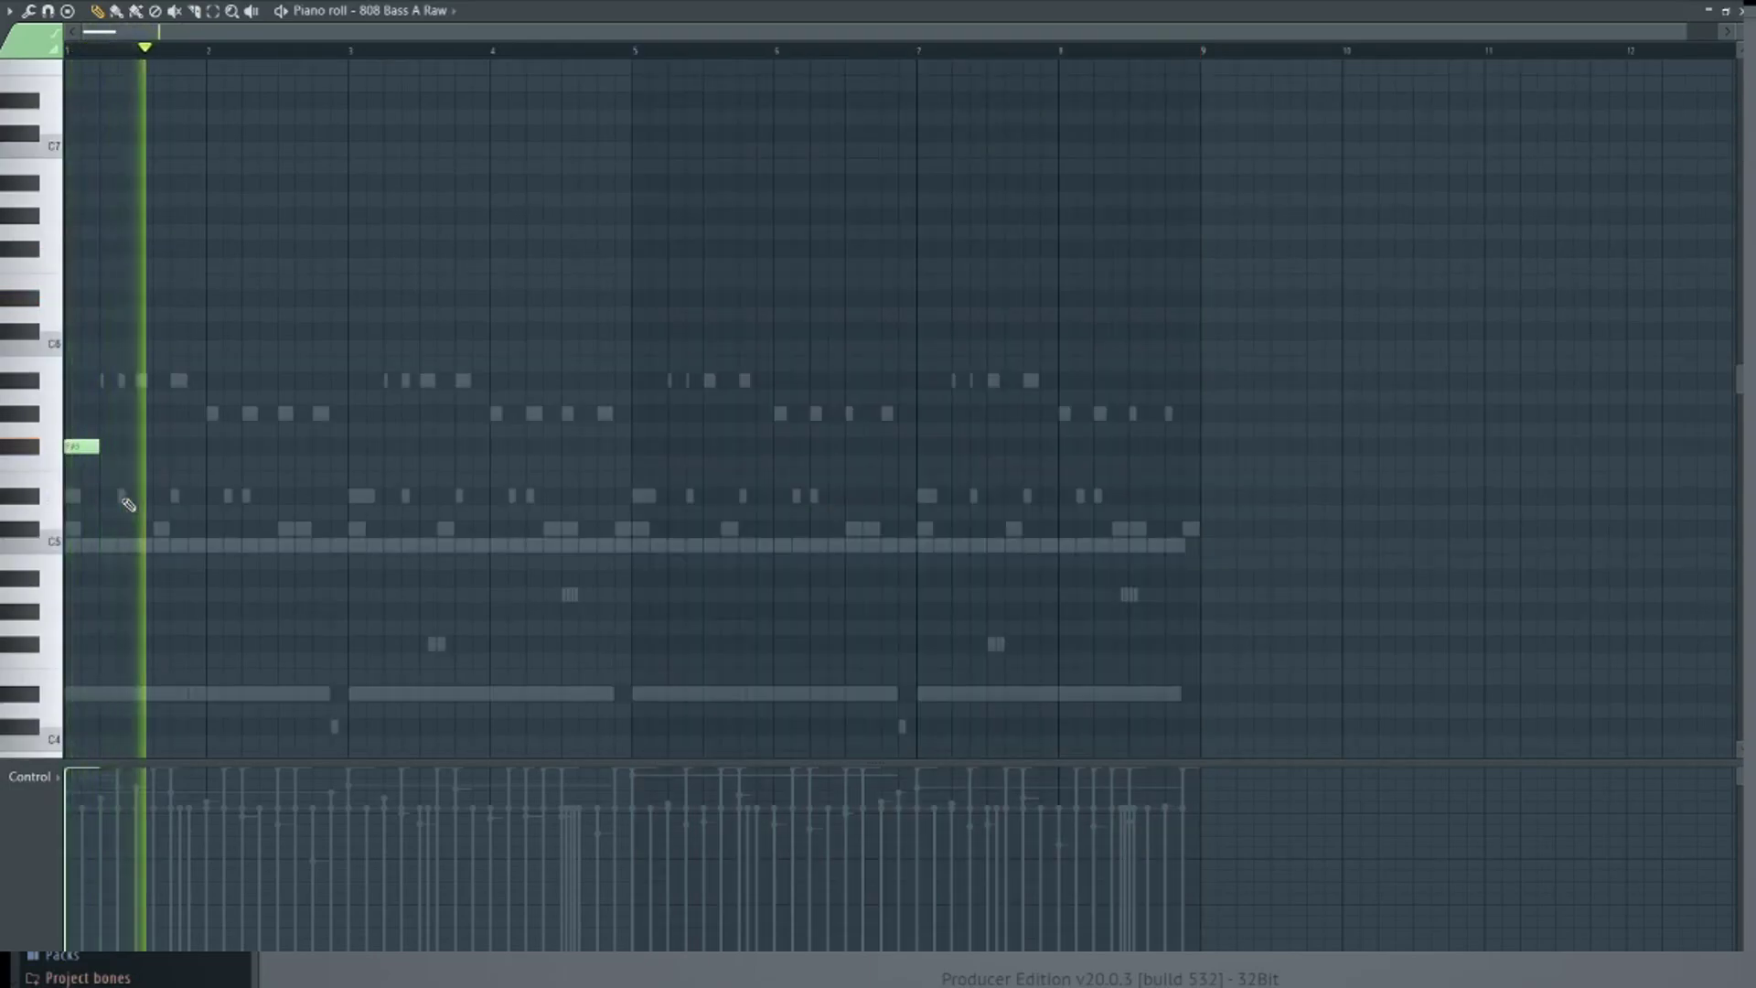
pyautogui.press('space')
pyautogui.press('space')
pyautogui.press('space')
pyautogui.press('space')
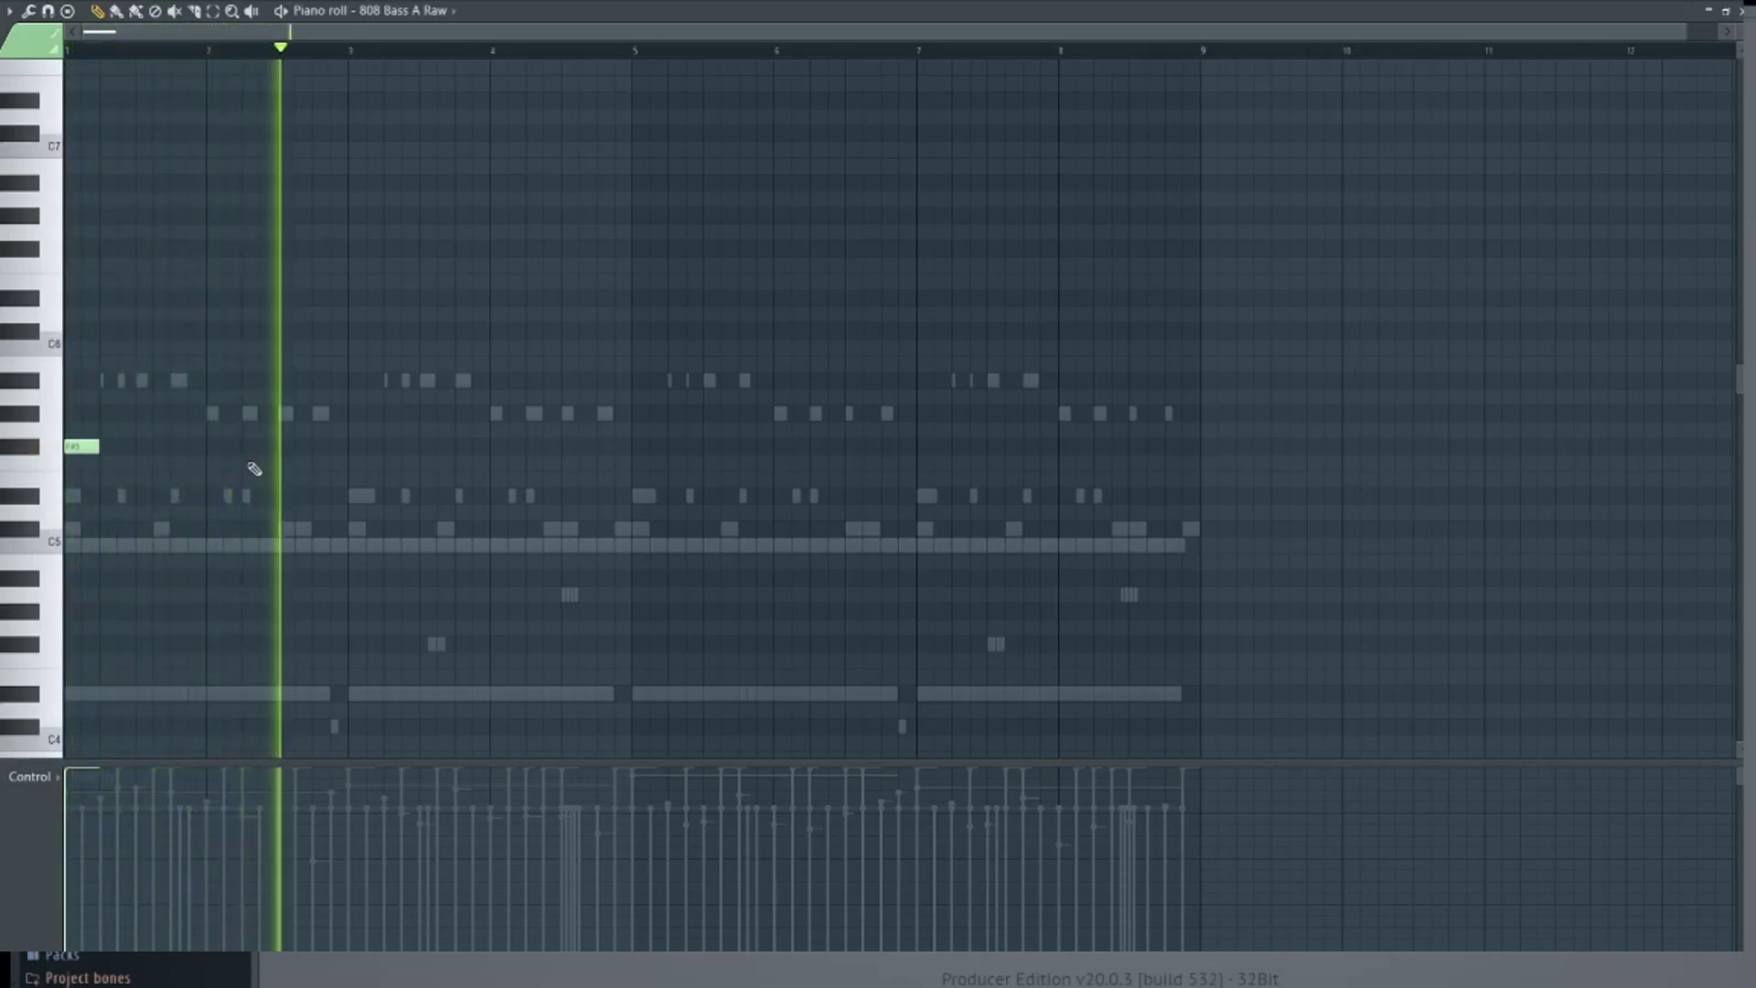
# Extend the 808 bass line through bar 4 with one-beat F#5 and D#5 notes, starting from F#5 on beat 2 of bar 2, checking by playback
pyautogui.press('space')
pyautogui.press('space')
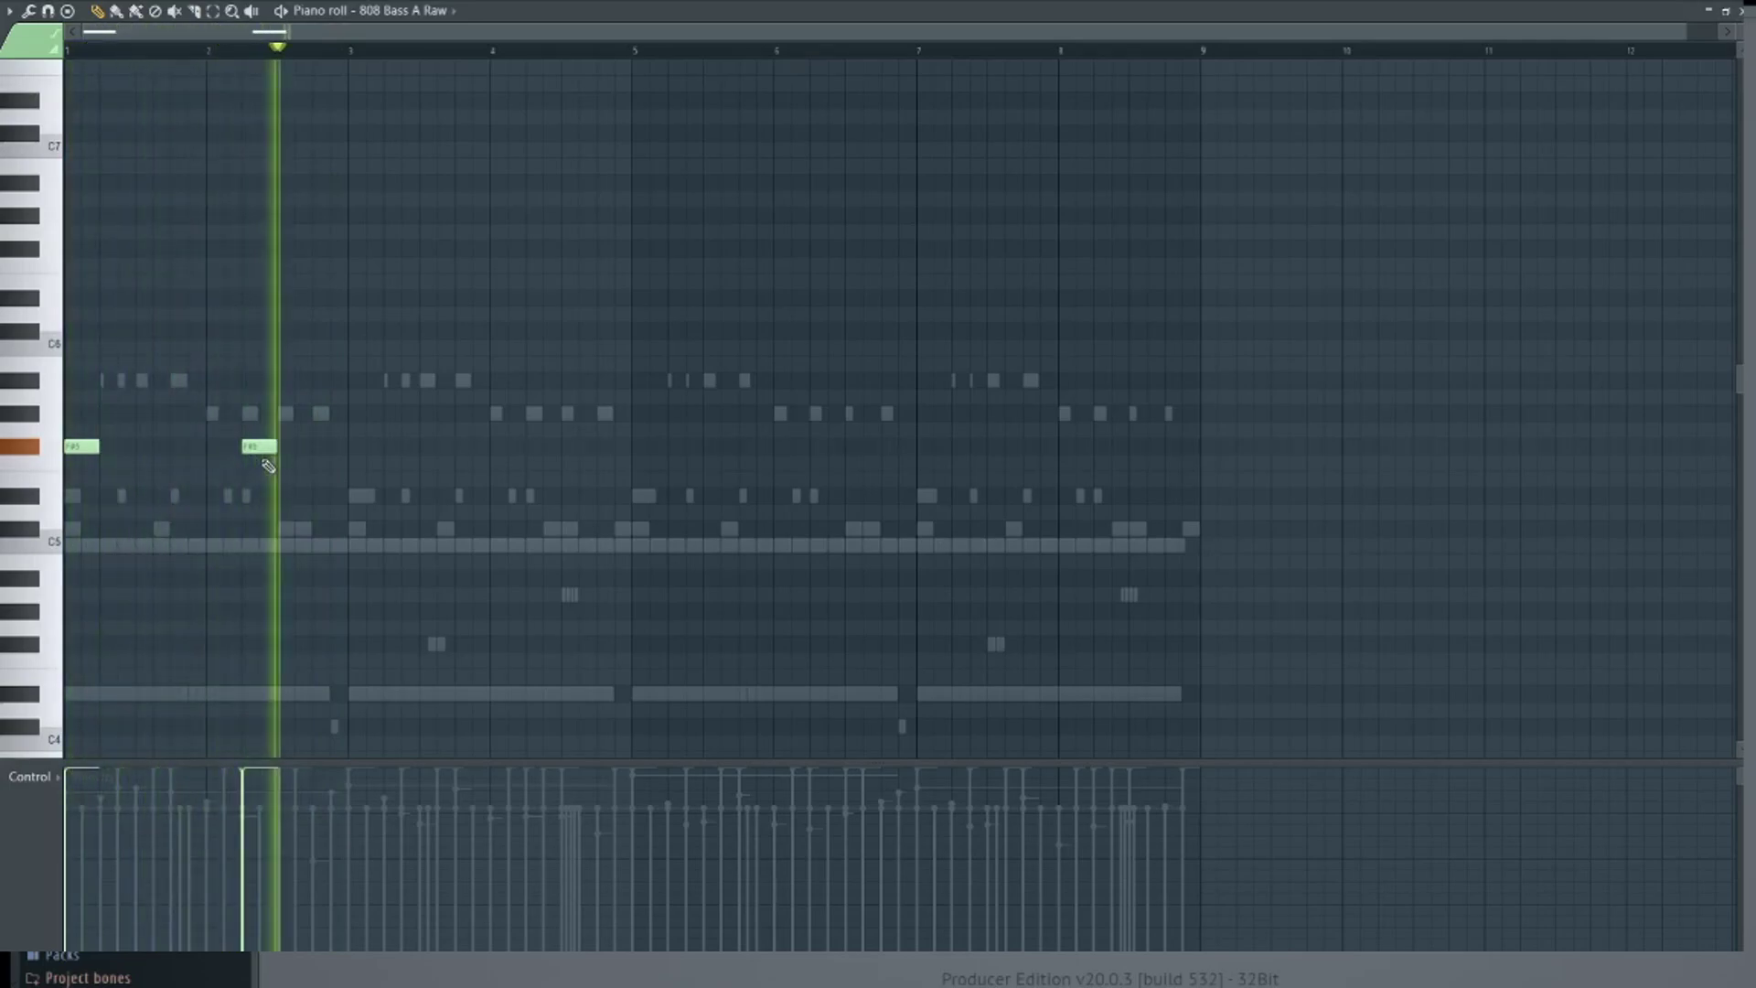
pyautogui.press('space')
pyautogui.press('space')
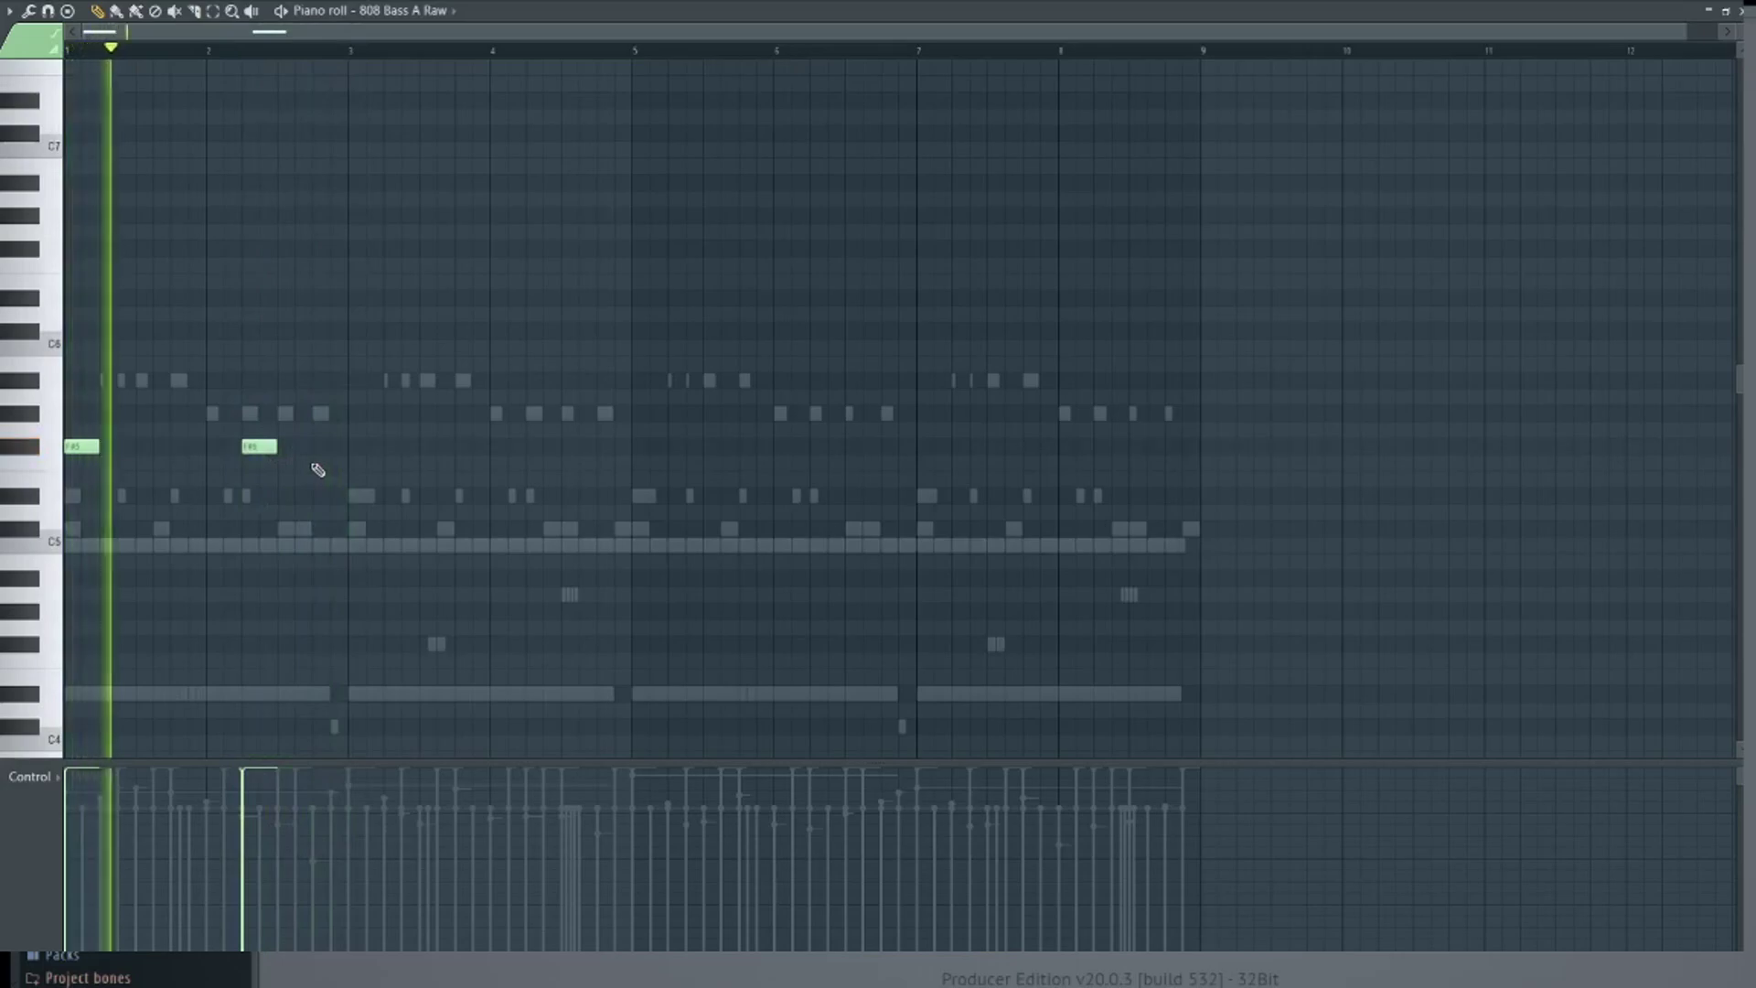
pyautogui.press('space')
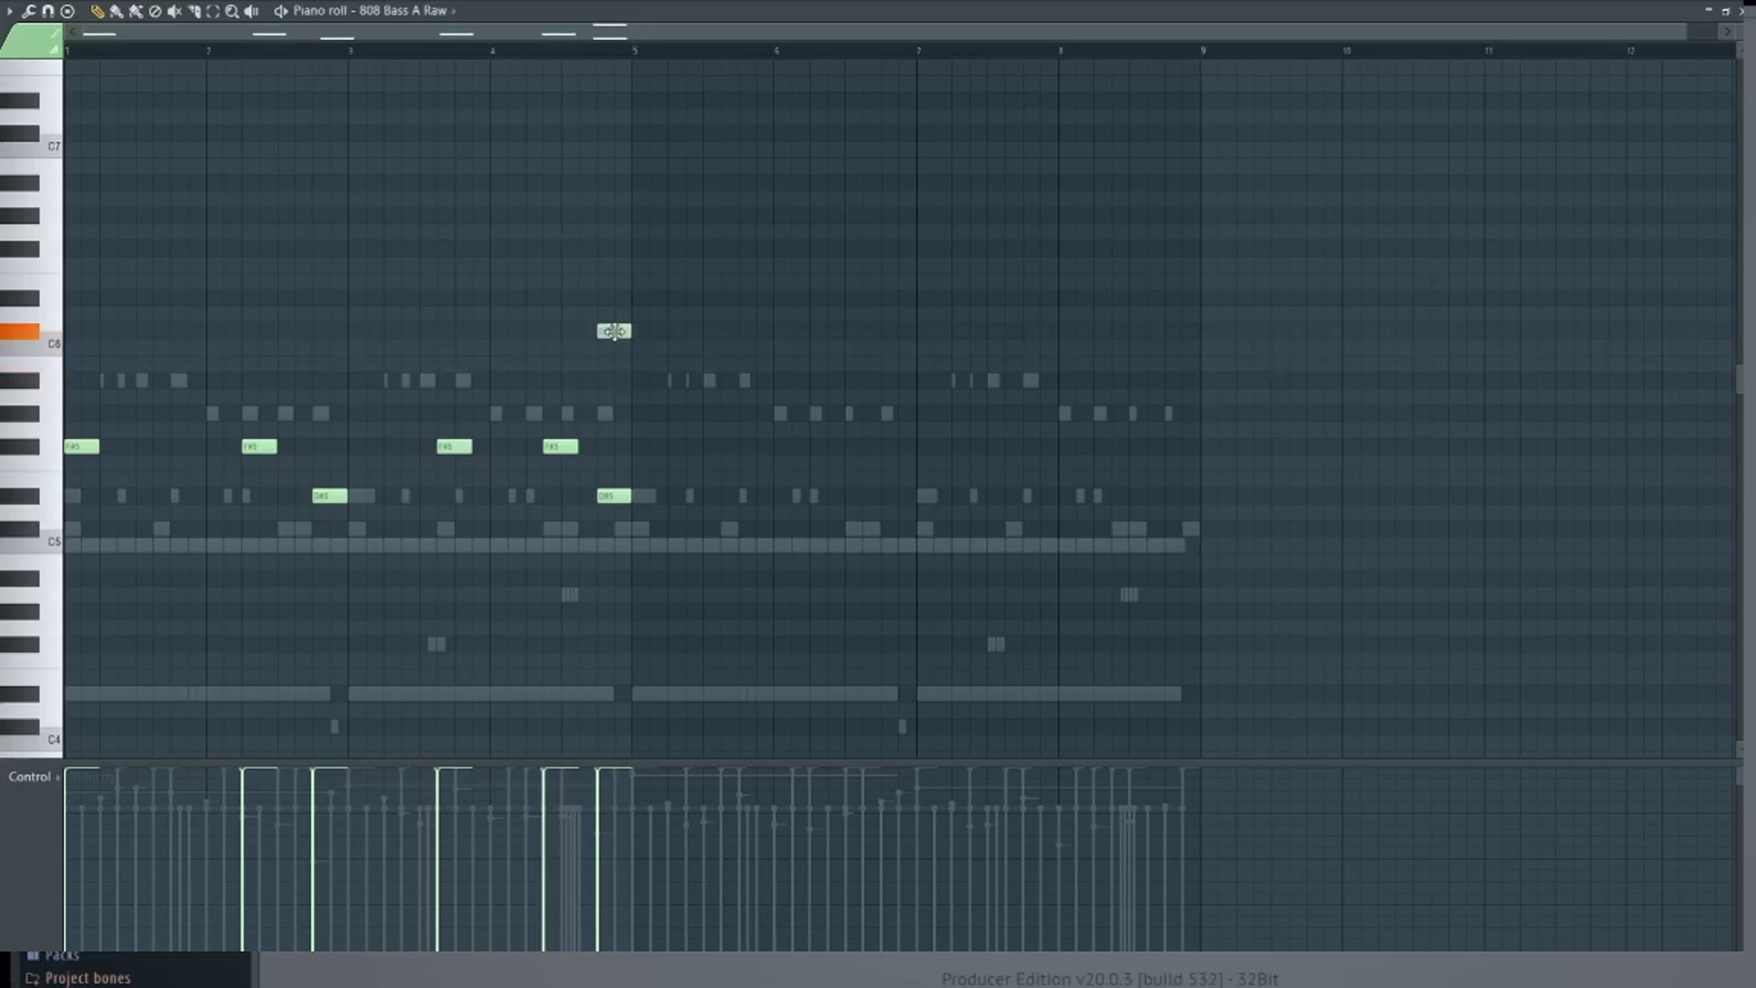
# Turn the C#6 note on beat 4 of bar 4 into a slide note and play back the bass line
pyautogui.doubleClick(614, 331)
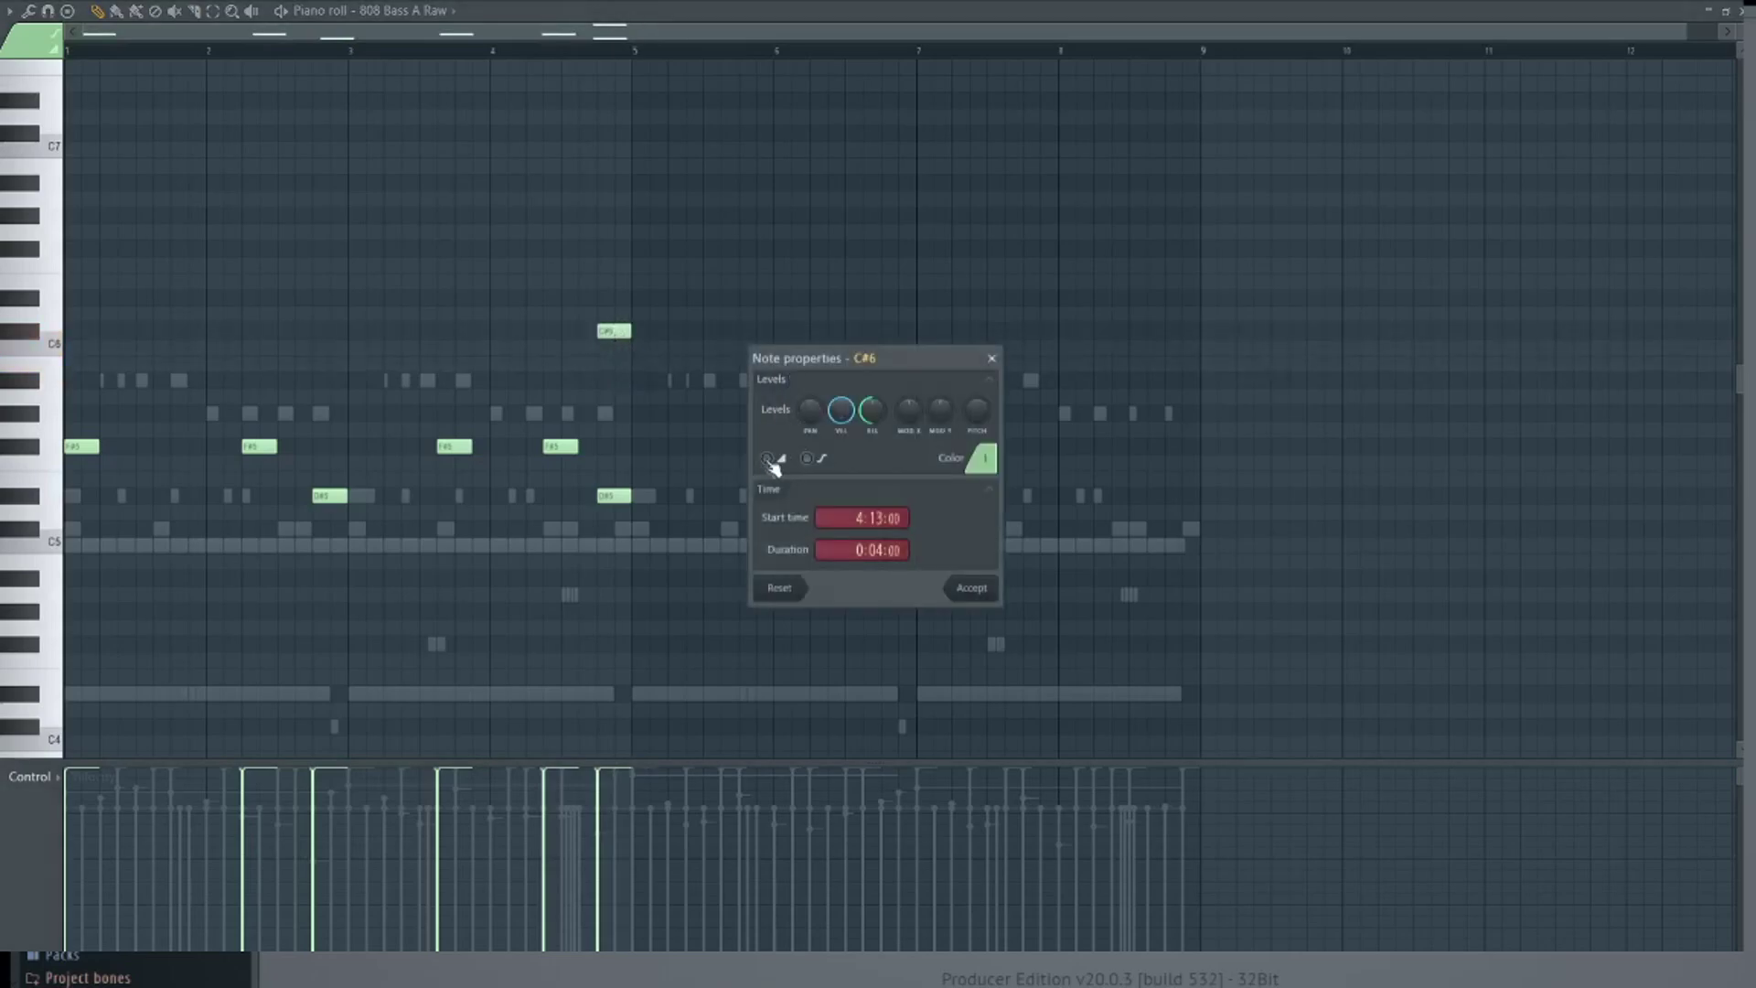
pyautogui.click(973, 590)
pyautogui.press('space')
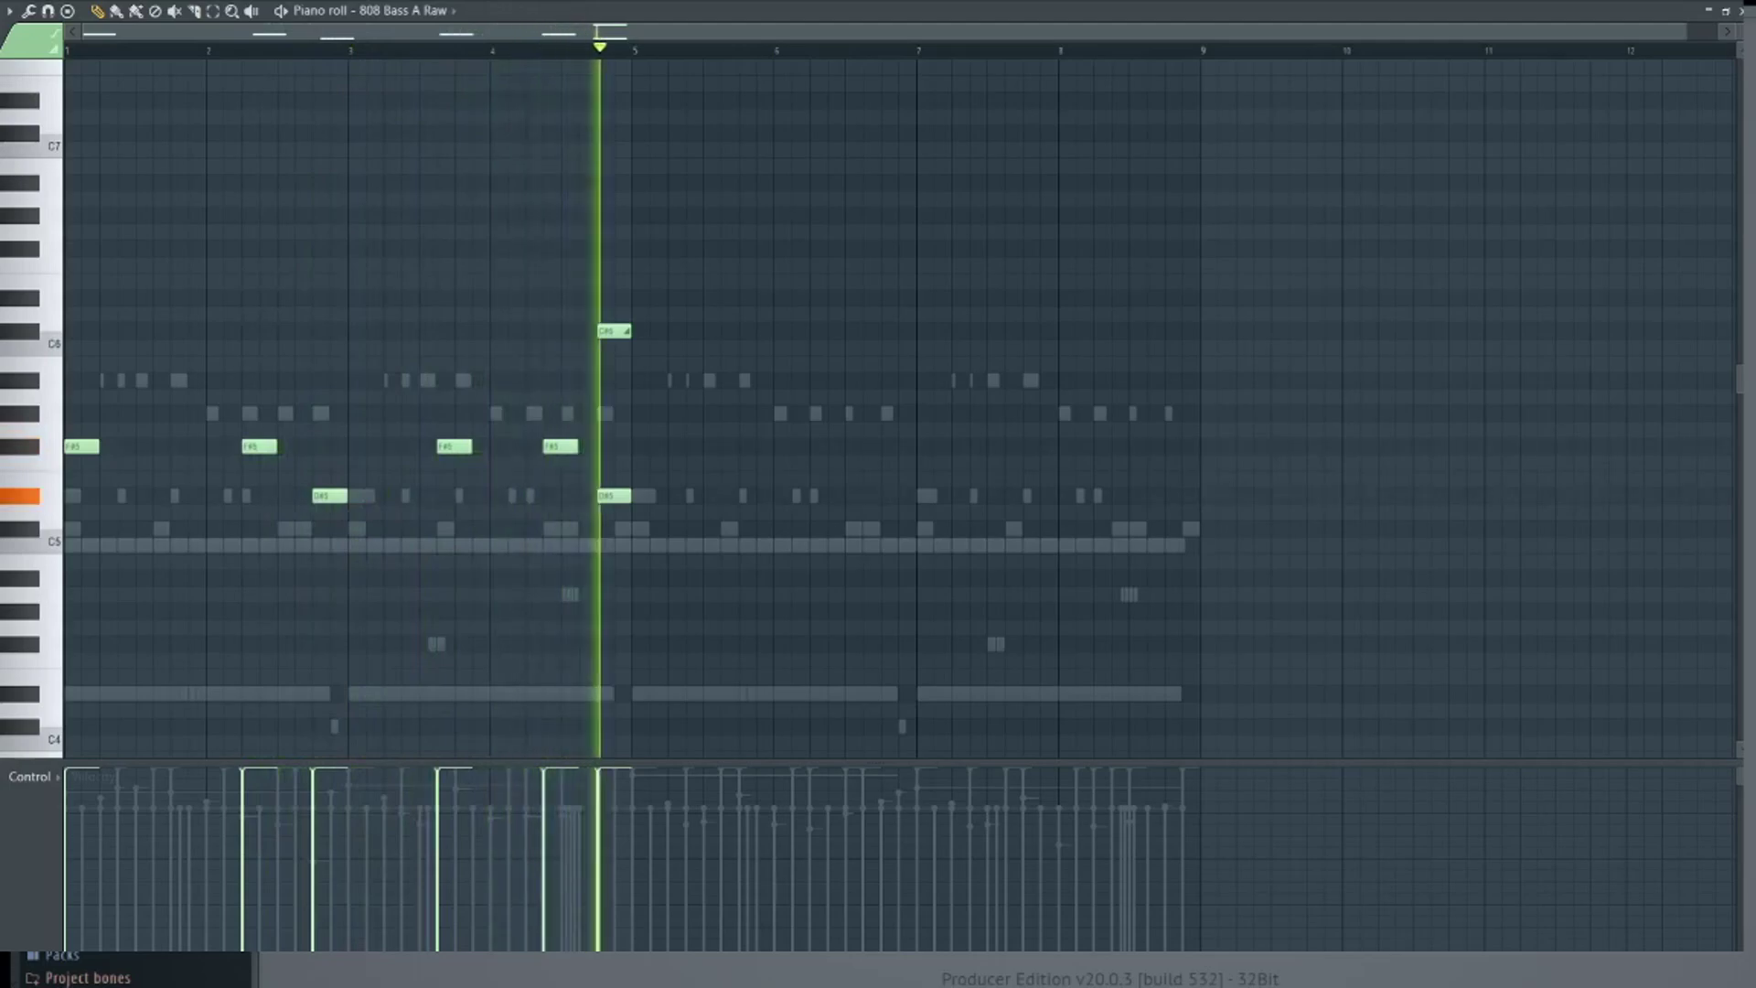
pyautogui.press('space')
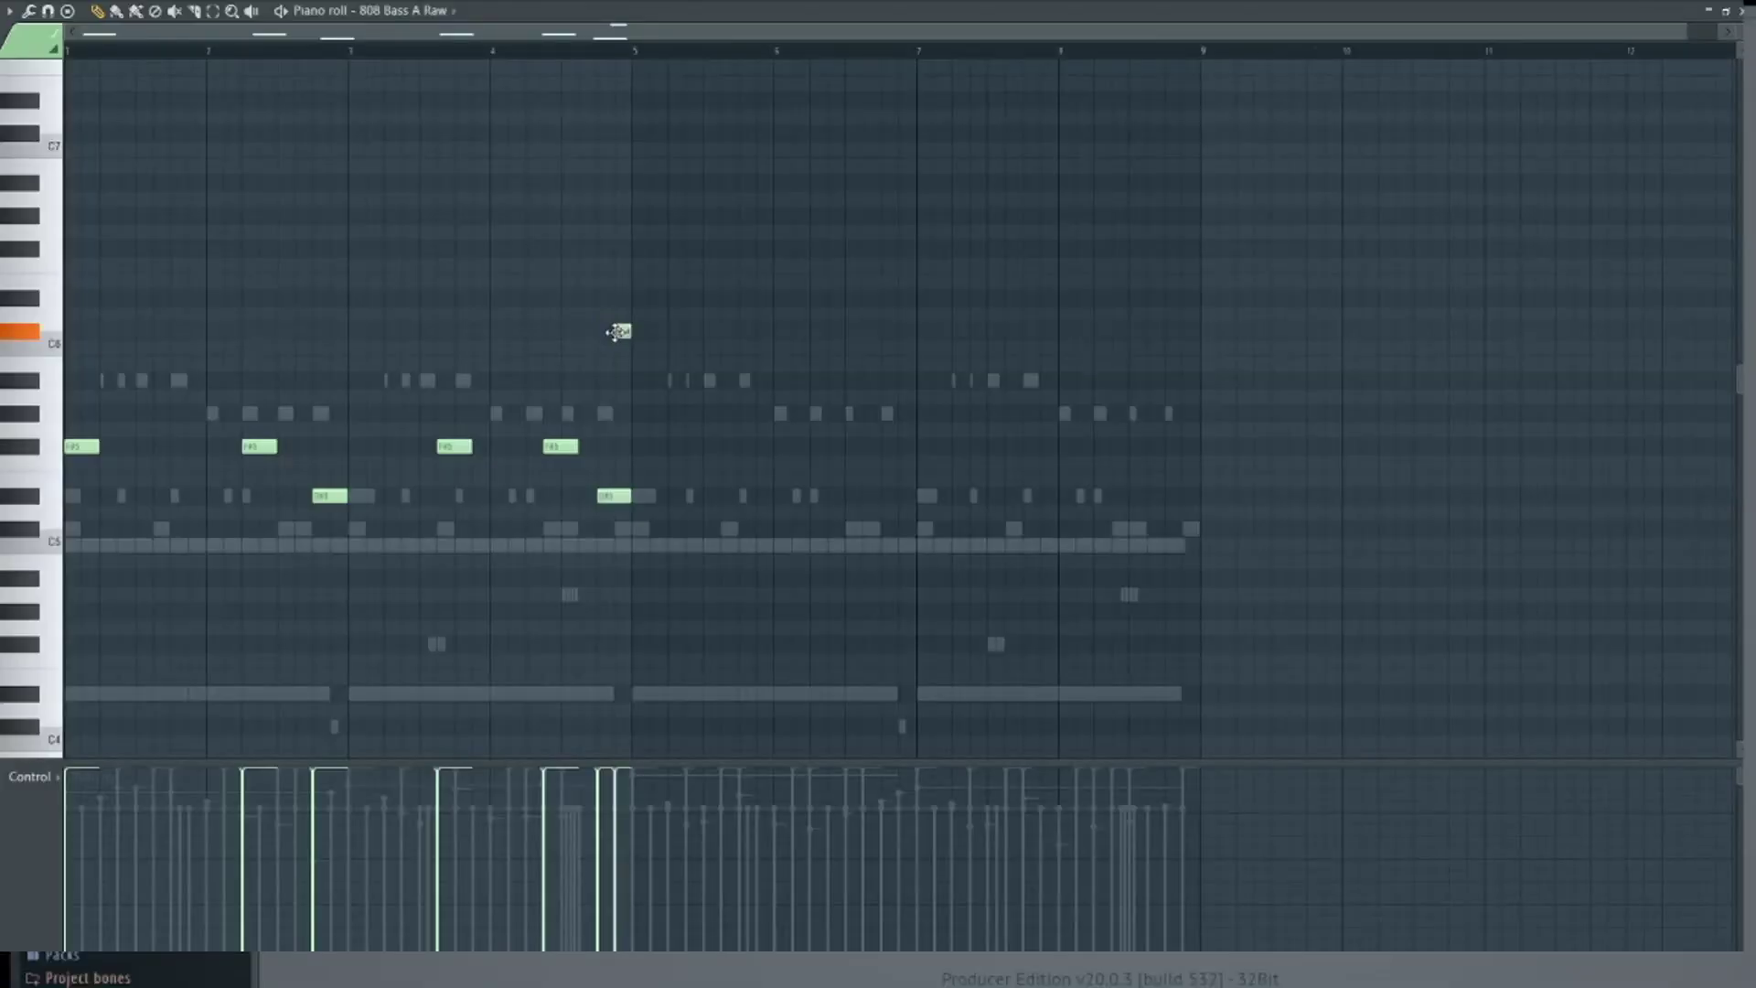
# Shorten the slide note to the last half beat of bar 4, raise it to D#6 and audition the slide
pyautogui.press('space')
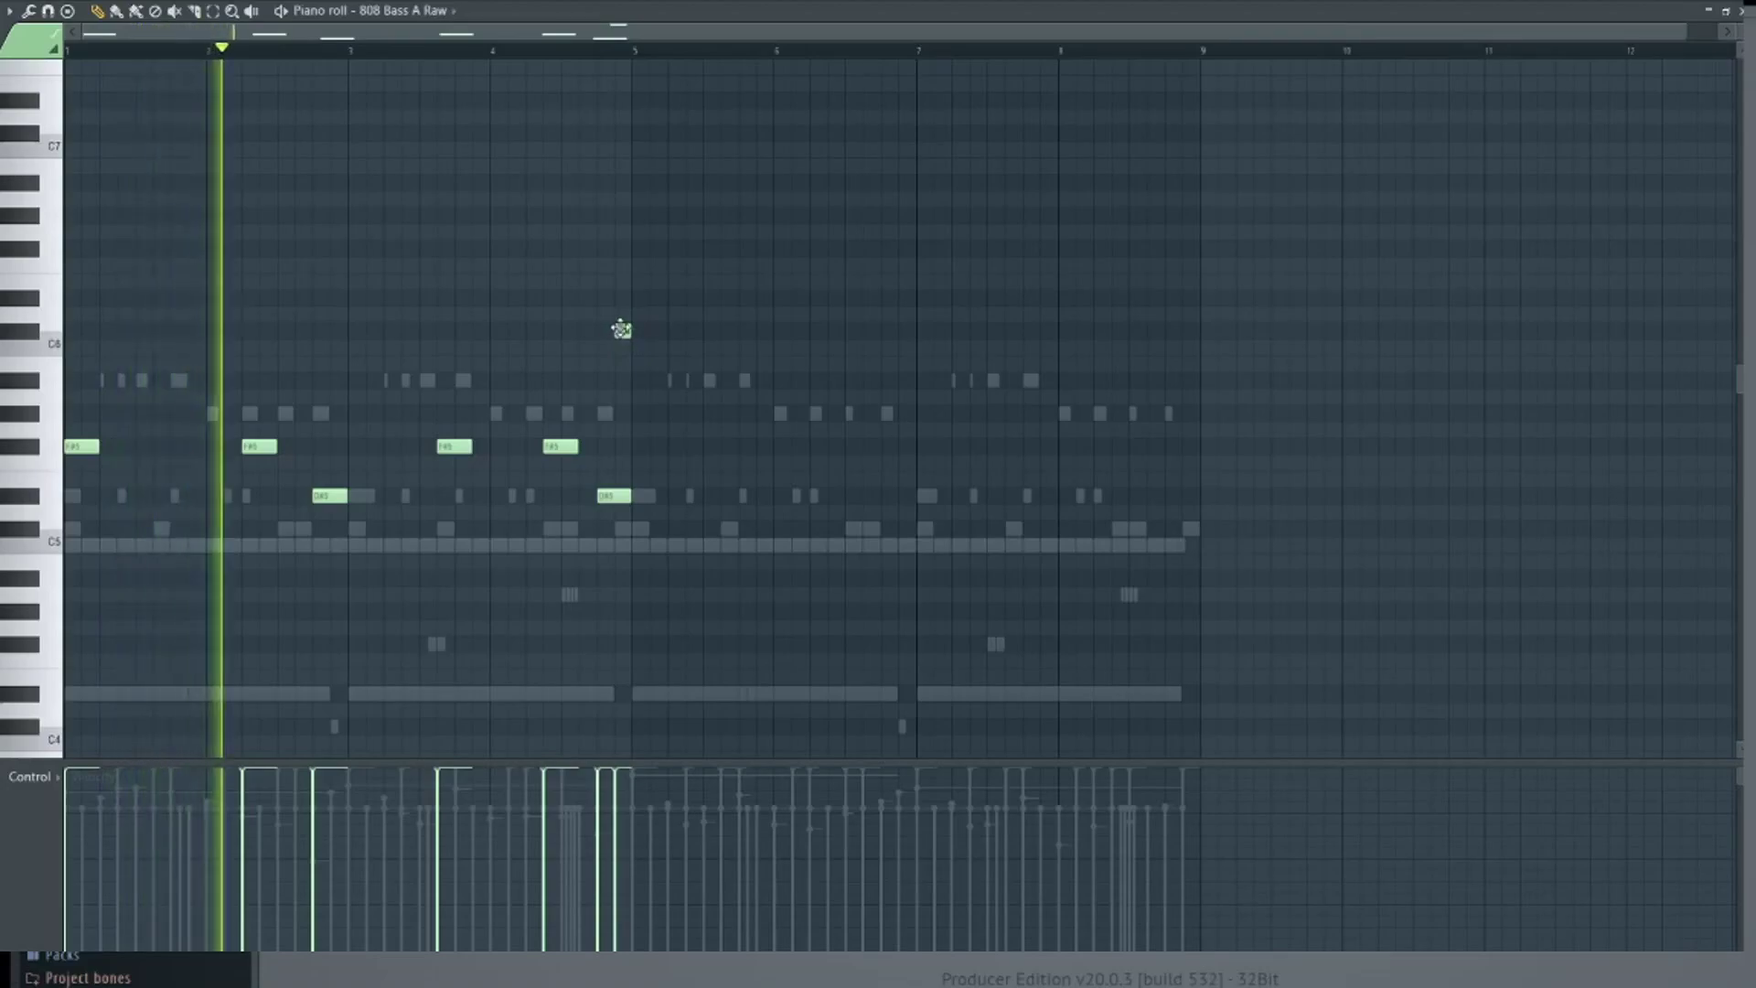
pyautogui.click(618, 300)
pyautogui.press('space')
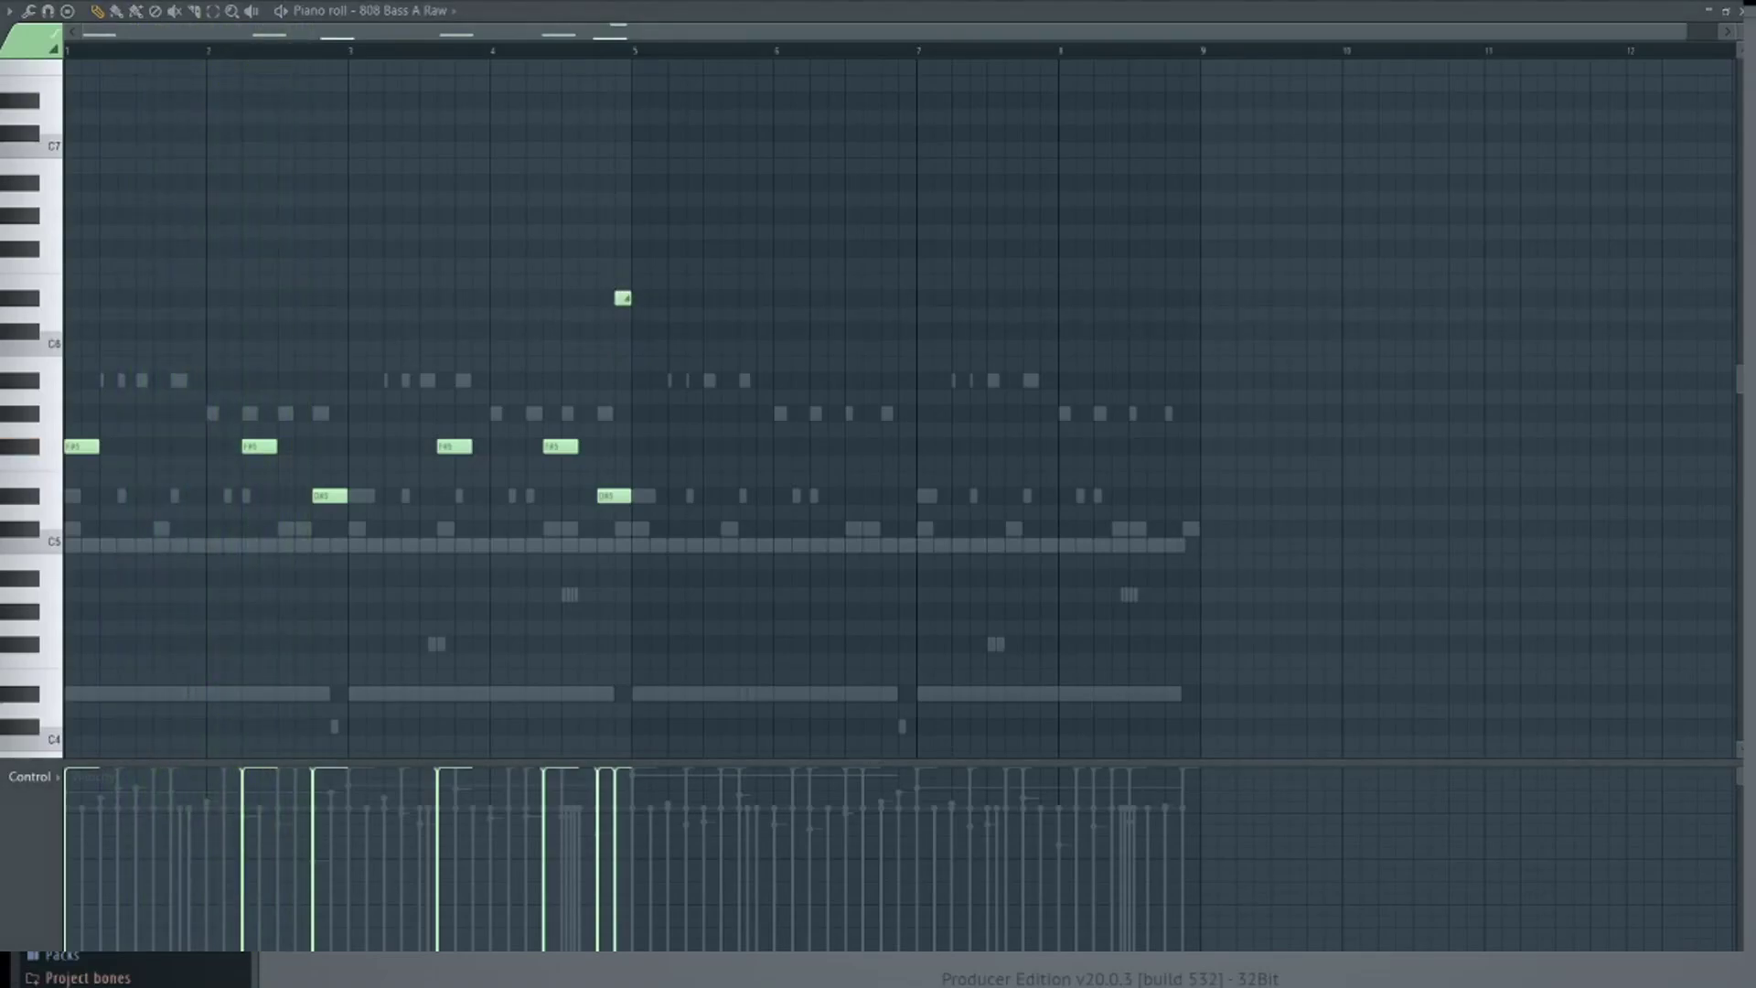
pyautogui.press('space')
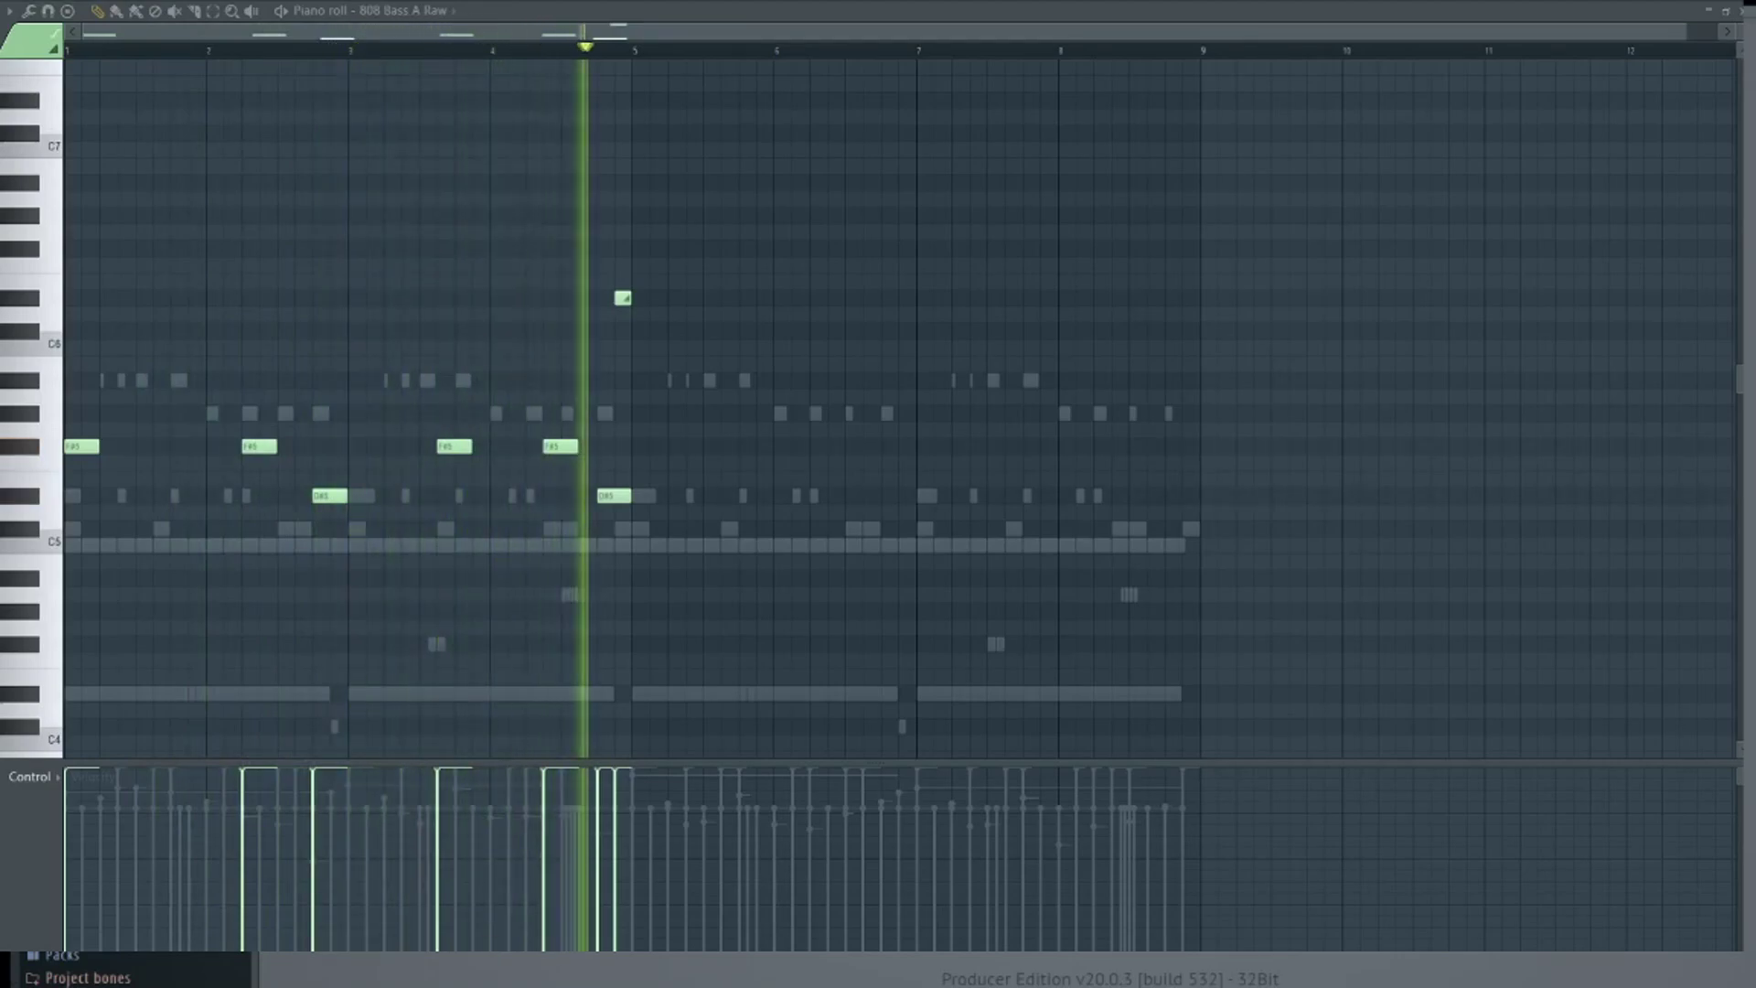
pyautogui.press('space')
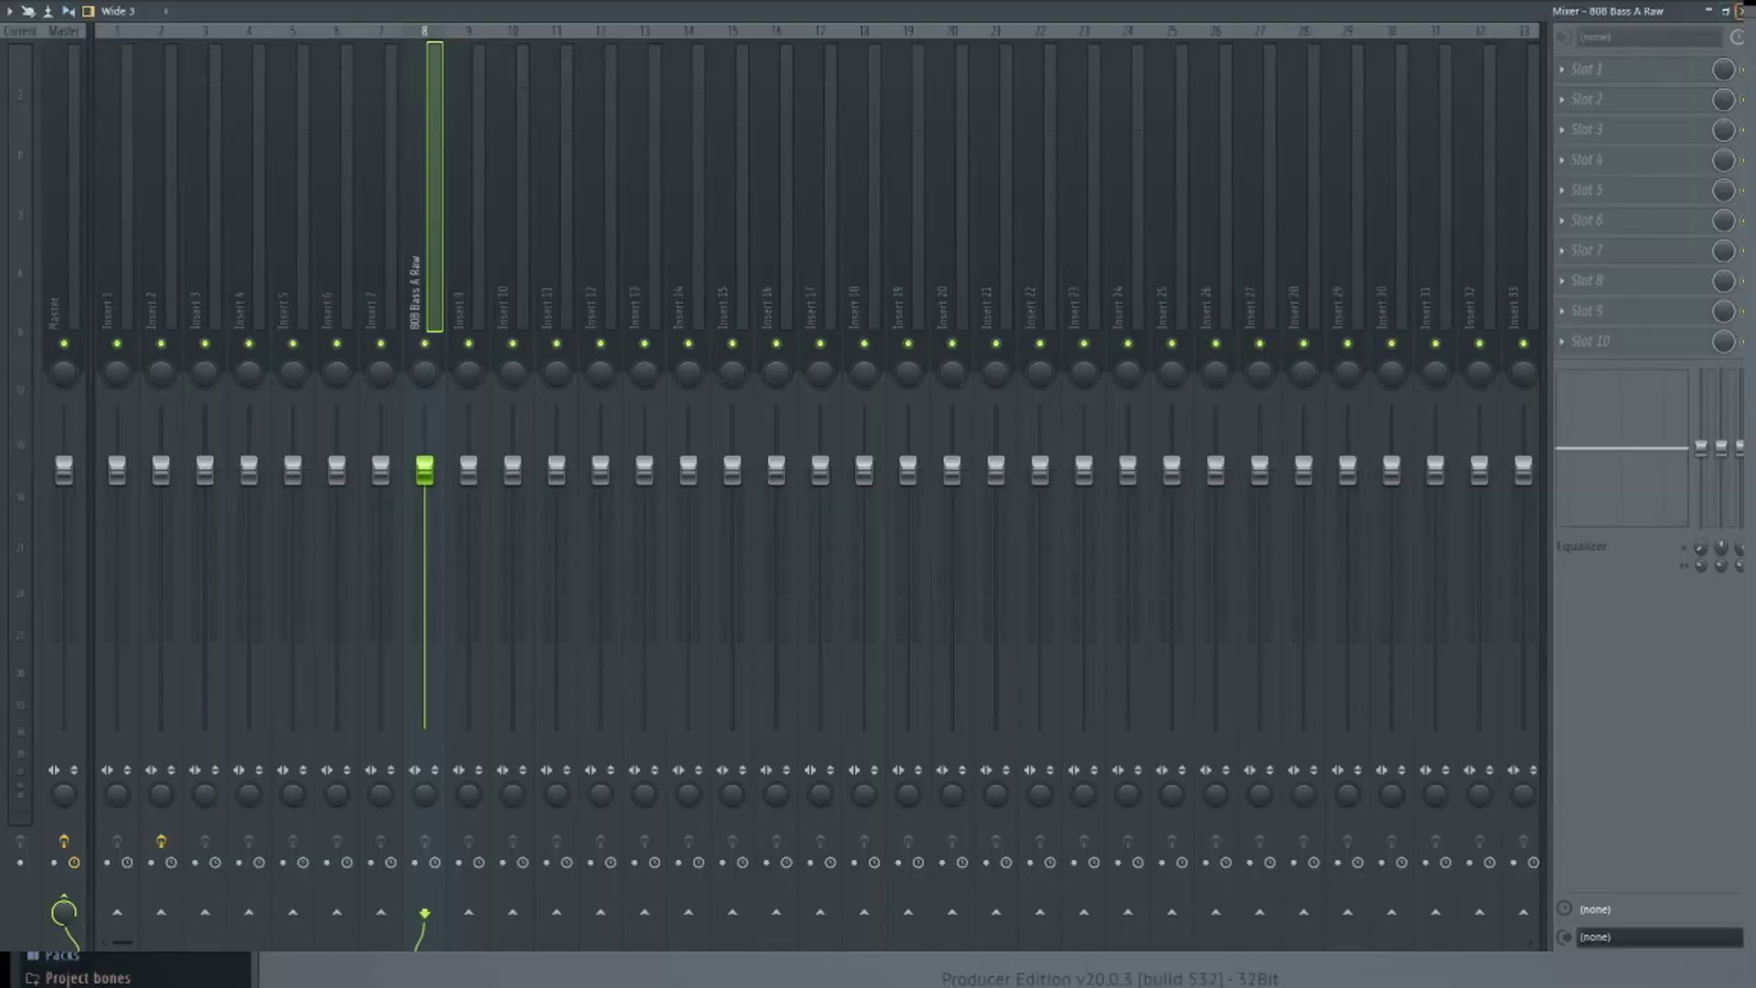
# Lengthen the F#5 notes and the bar 2 D#5 so each reaches the next bass note, and play back the result
pyautogui.click(1739, 11)
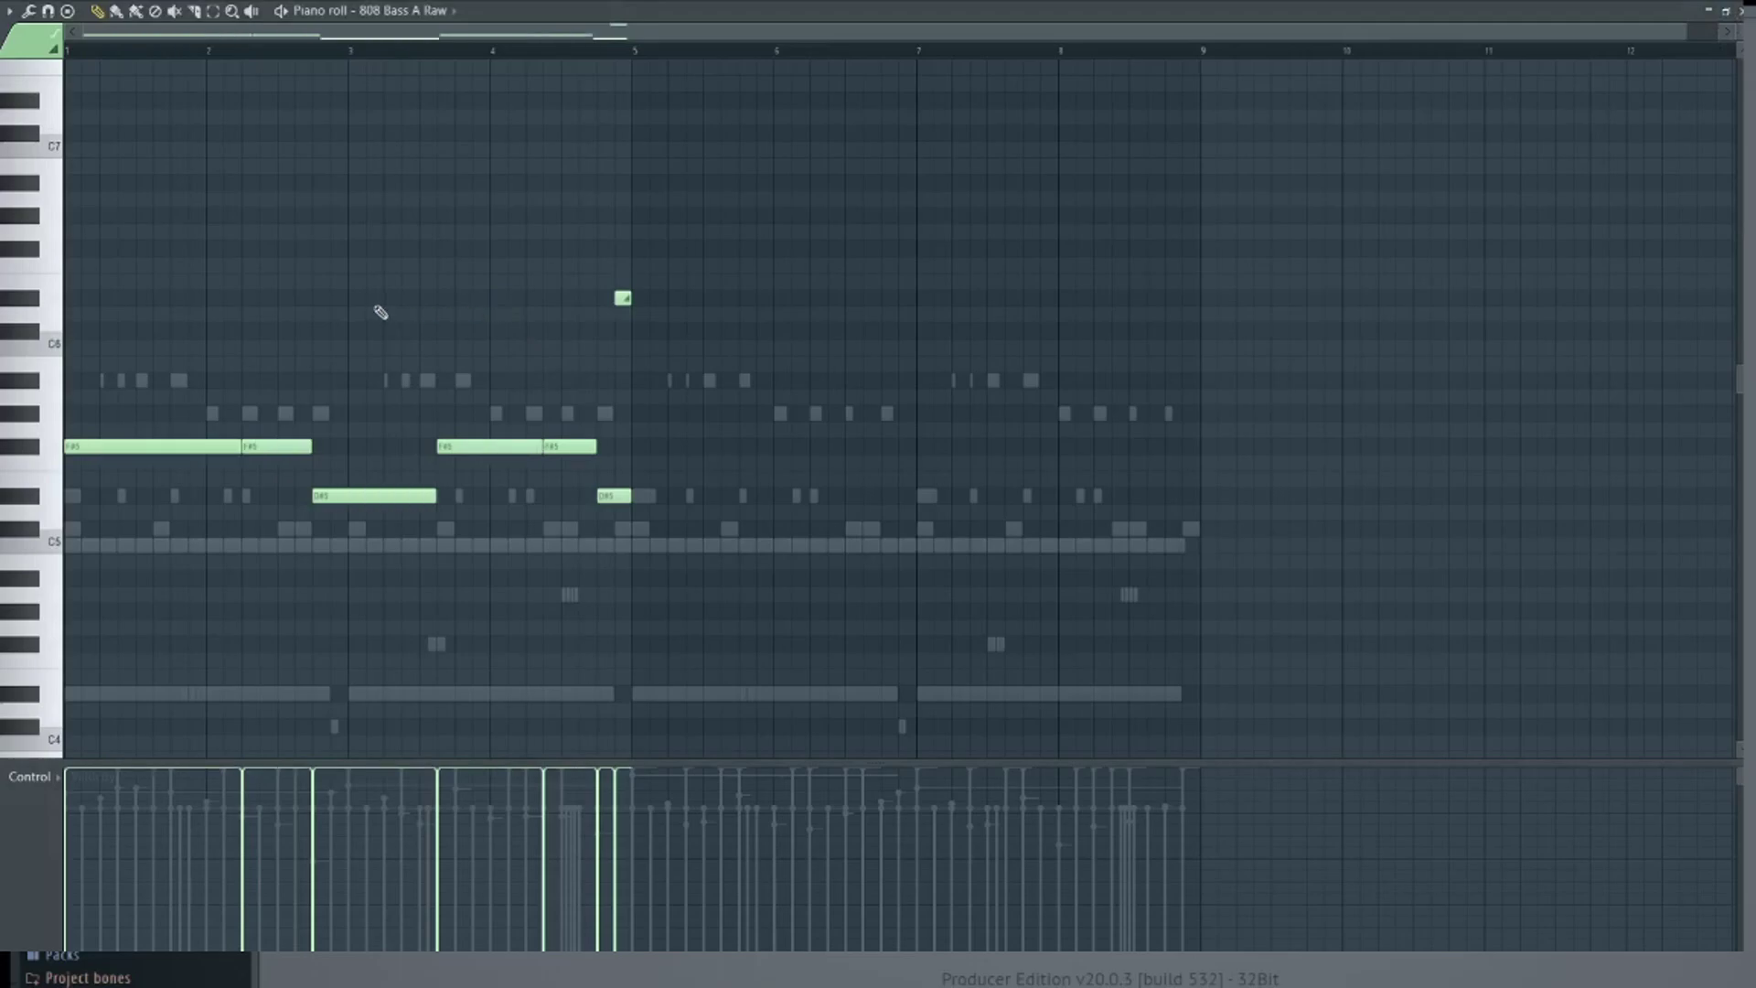
pyautogui.press('space')
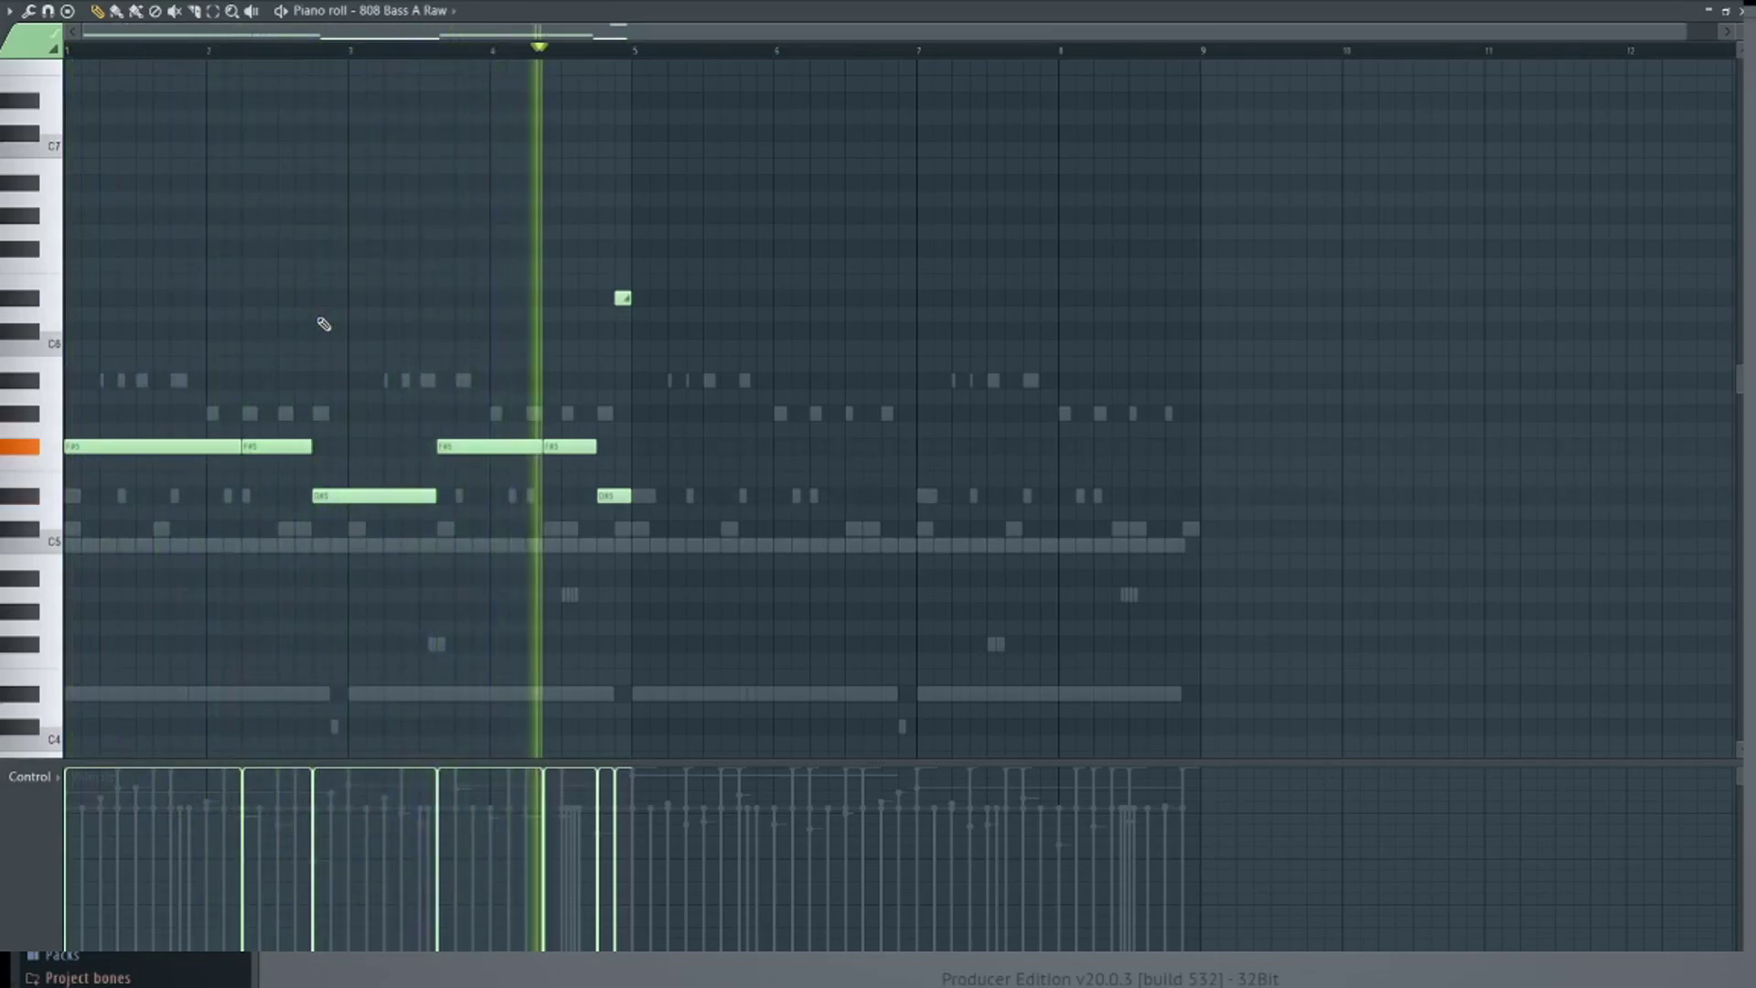
pyautogui.press('space')
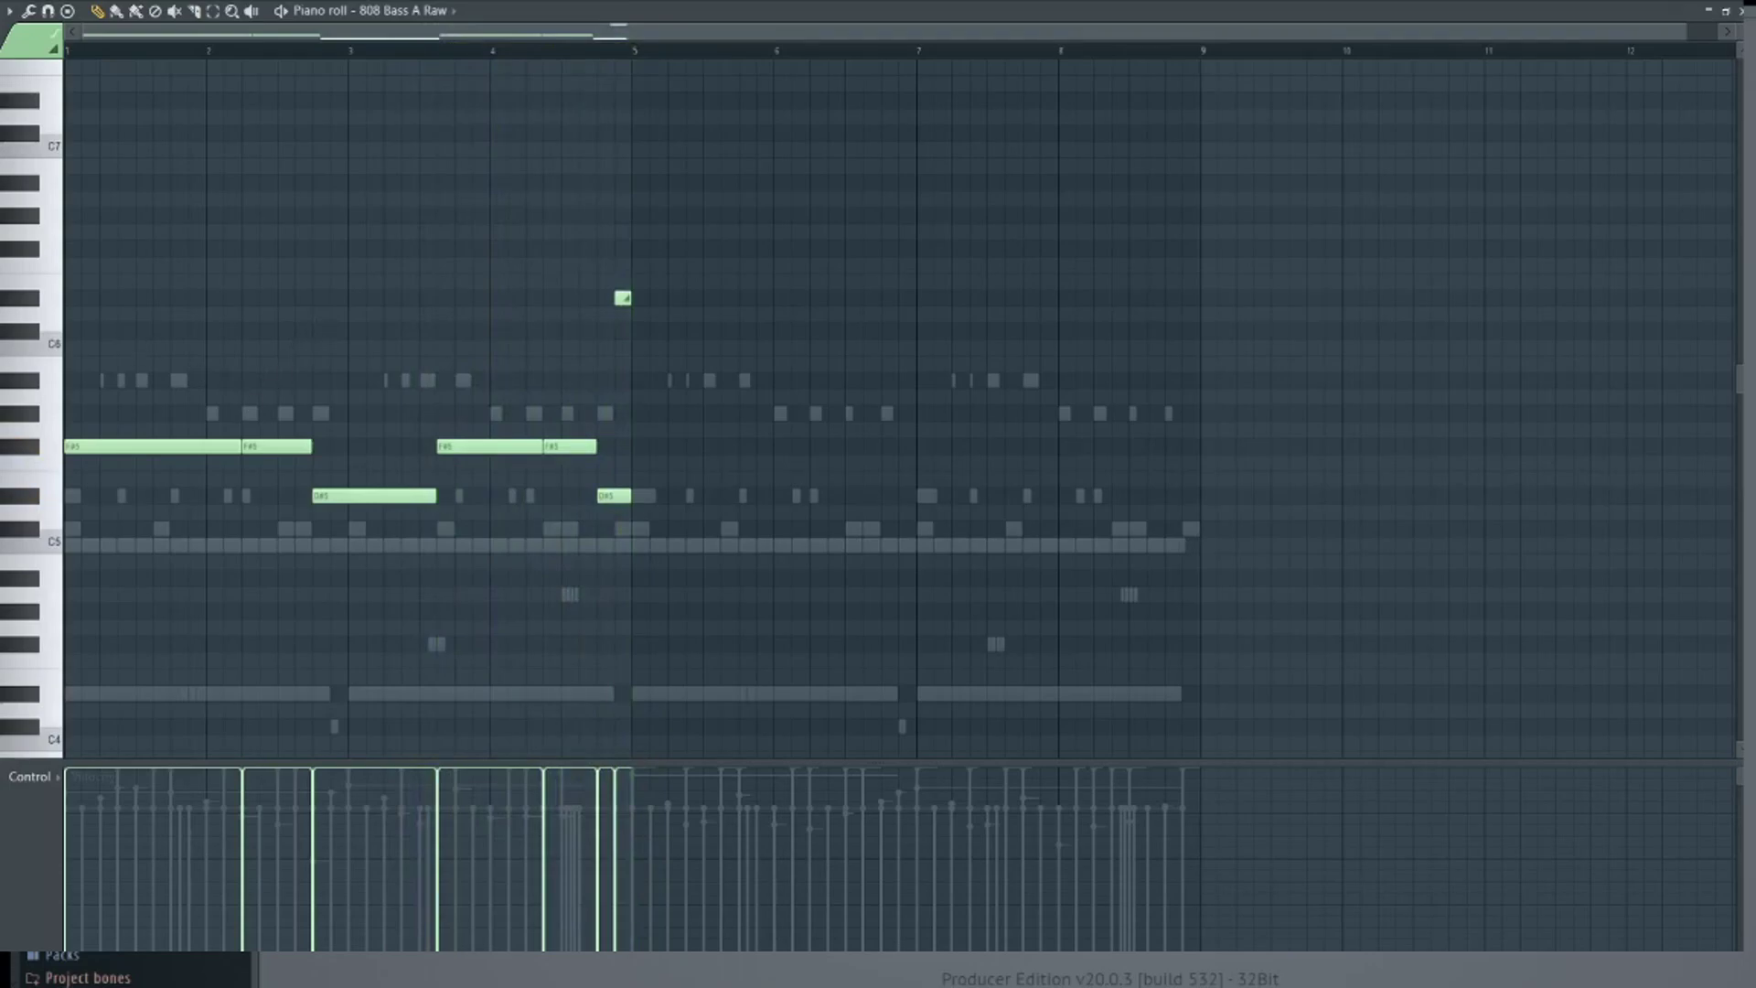
pyautogui.press('space')
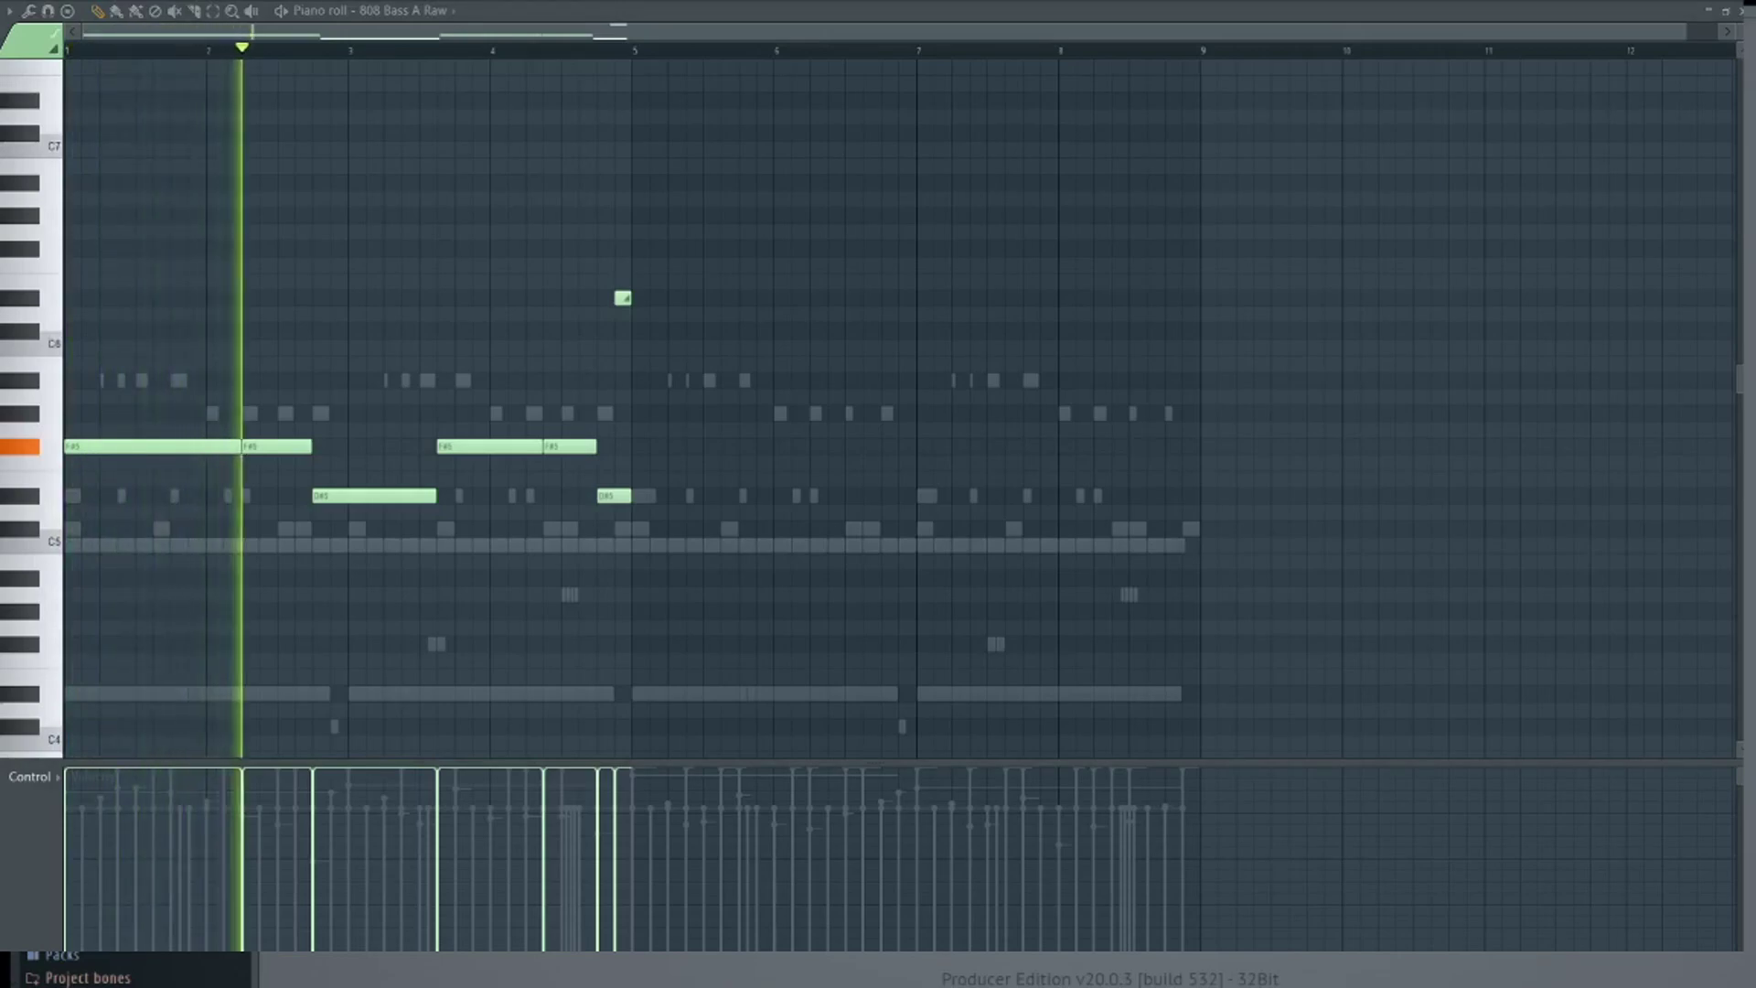
pyautogui.press('space')
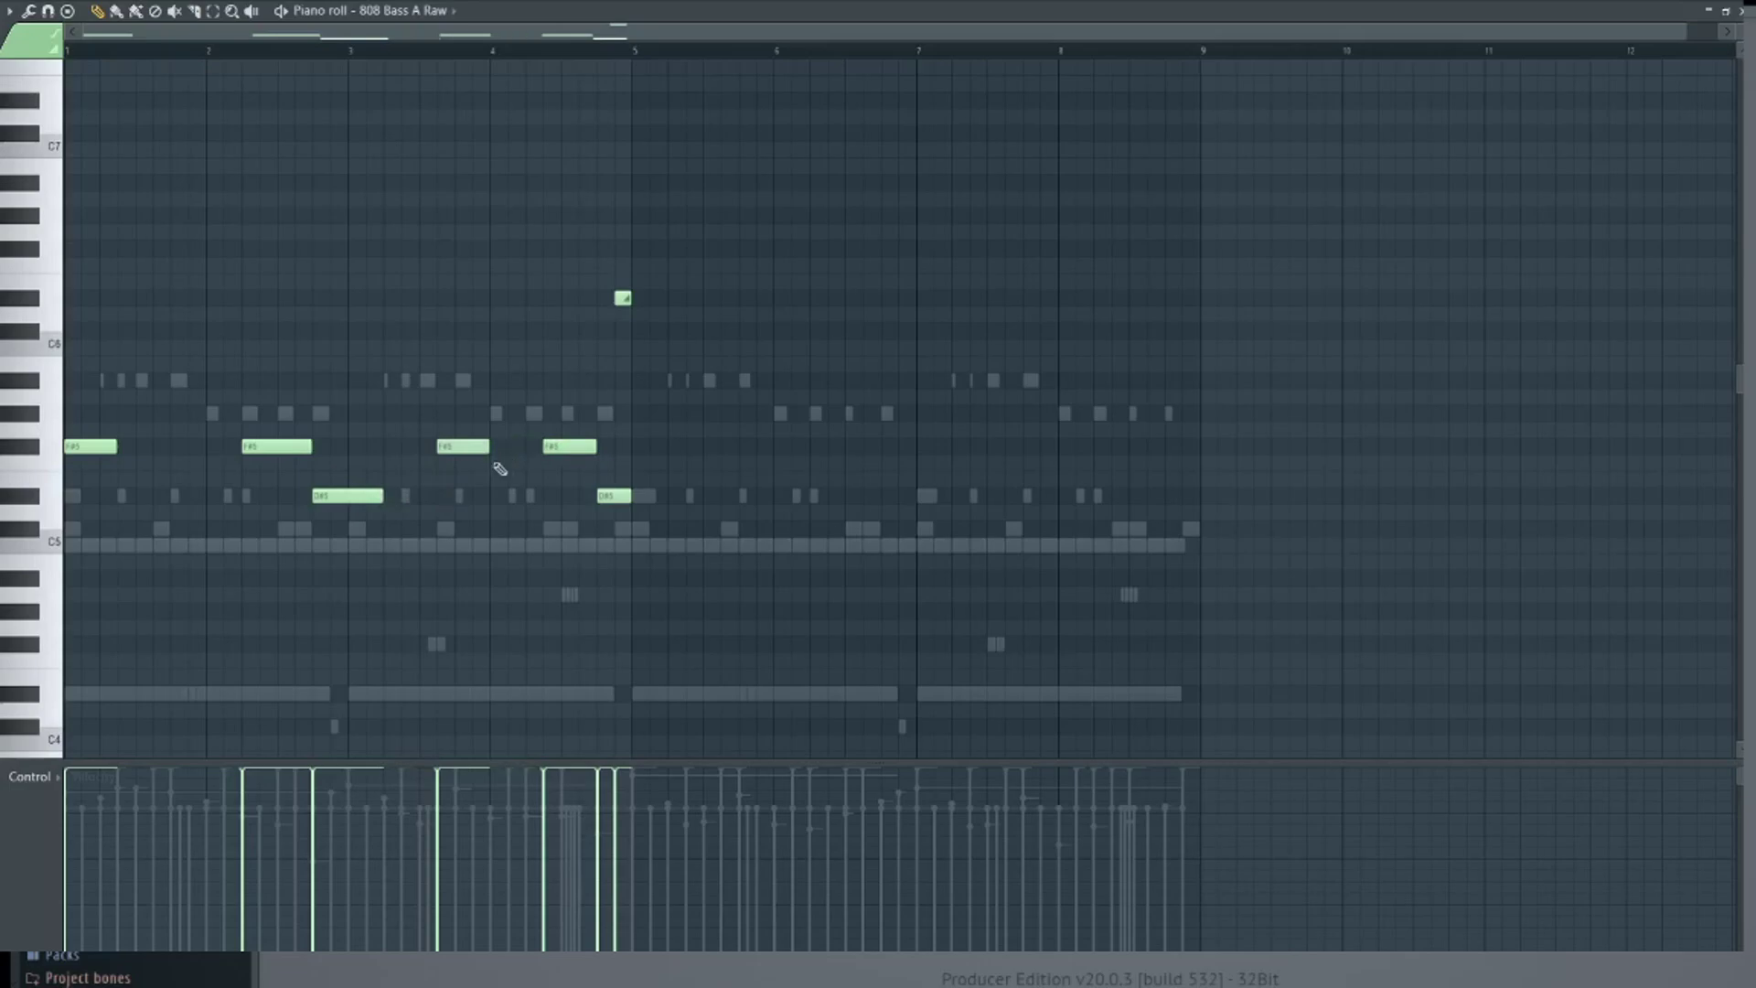
# Shorten the F#5 notes in bars 1 and 3 to one and a half beats and the bar 2 D#5 to one beat, checking by playback
pyautogui.press('space')
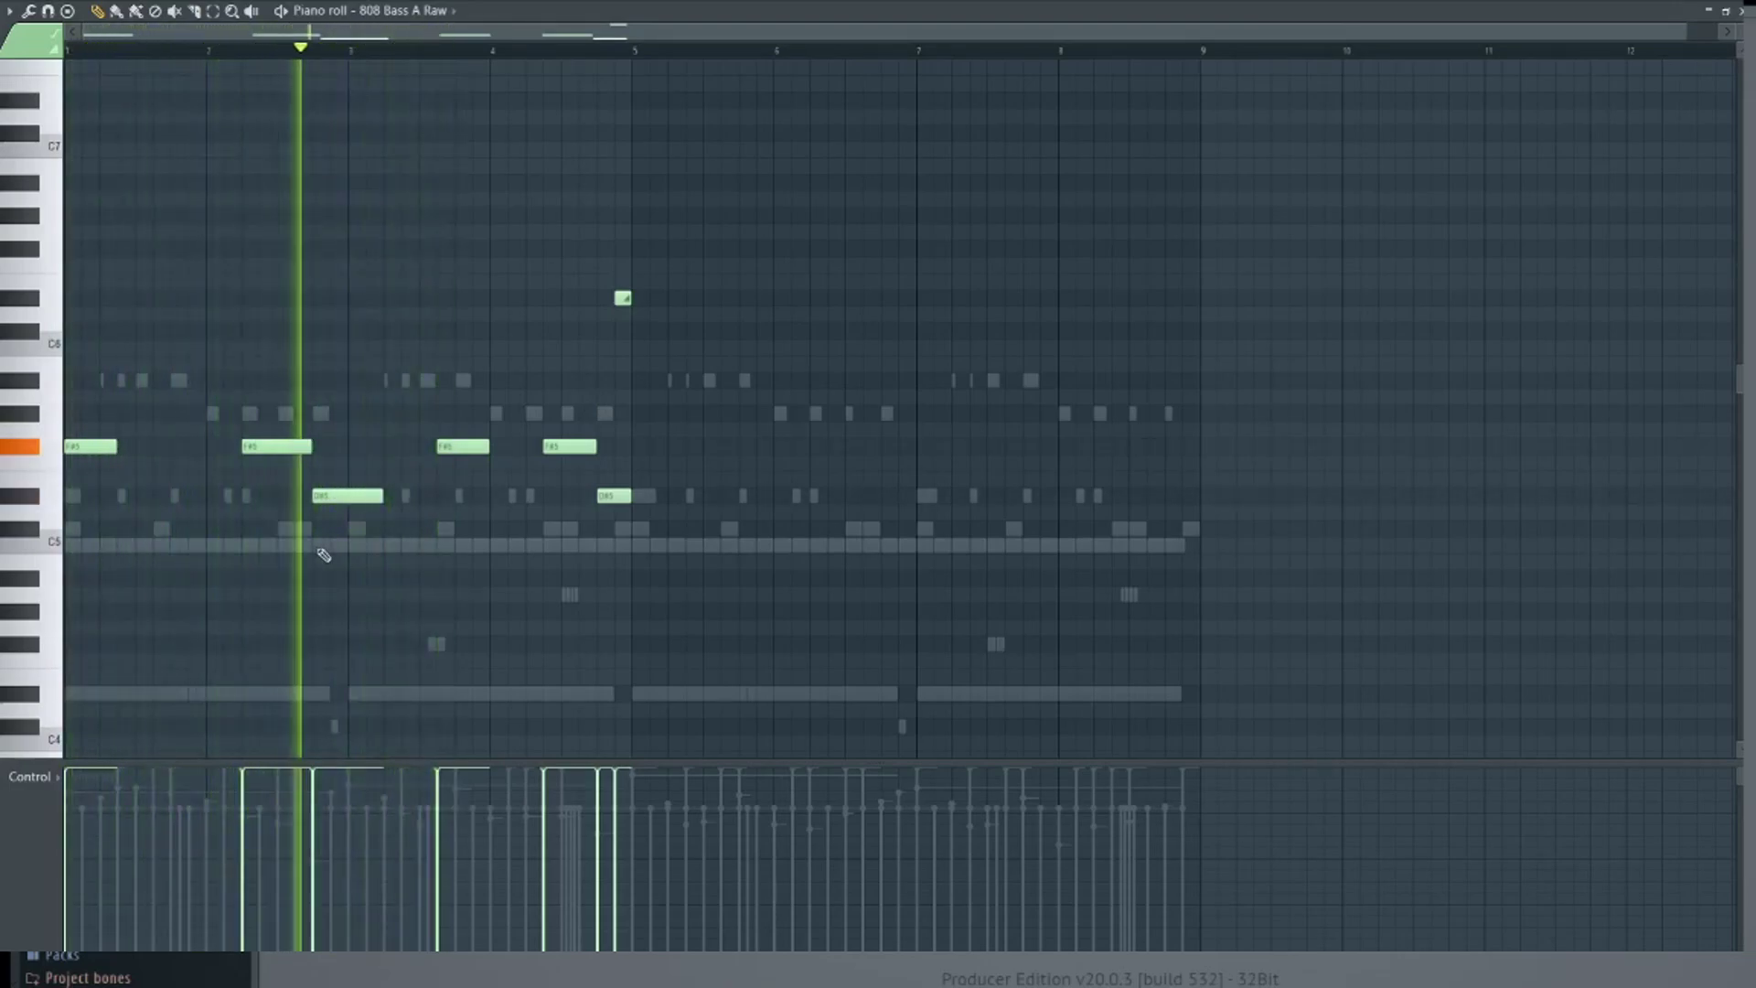
pyautogui.moveTo(382, 495); pyautogui.dragTo(345, 501)
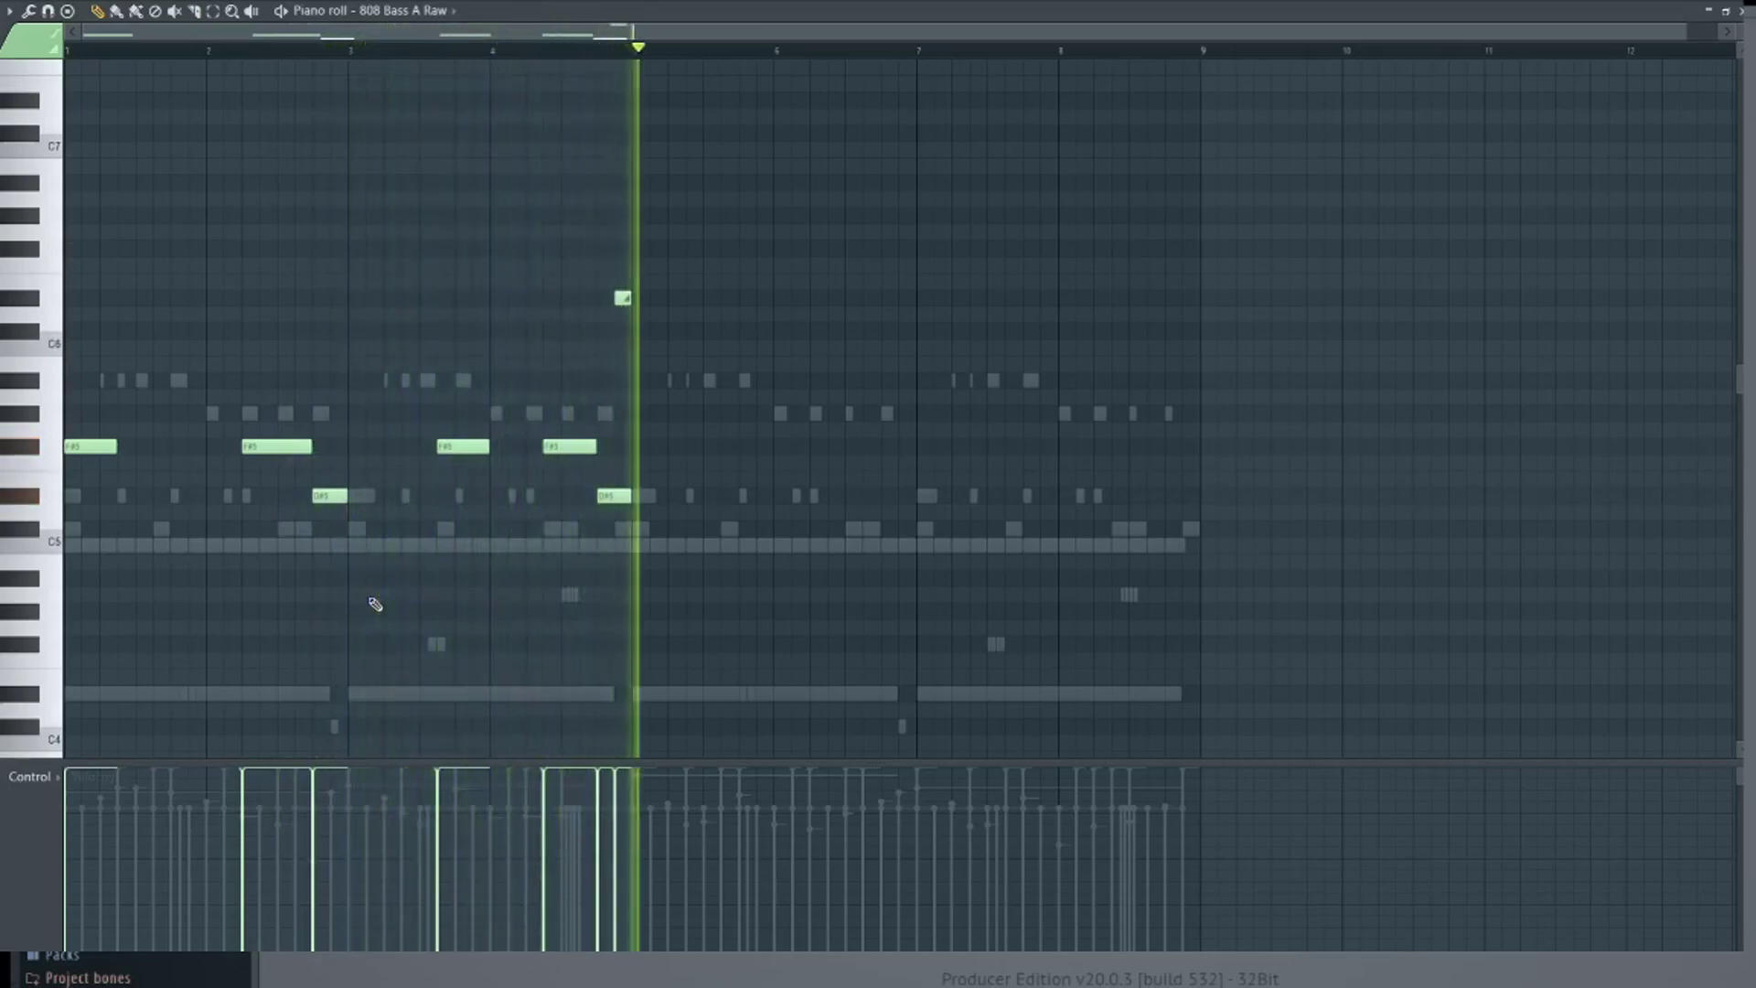
pyautogui.press('space')
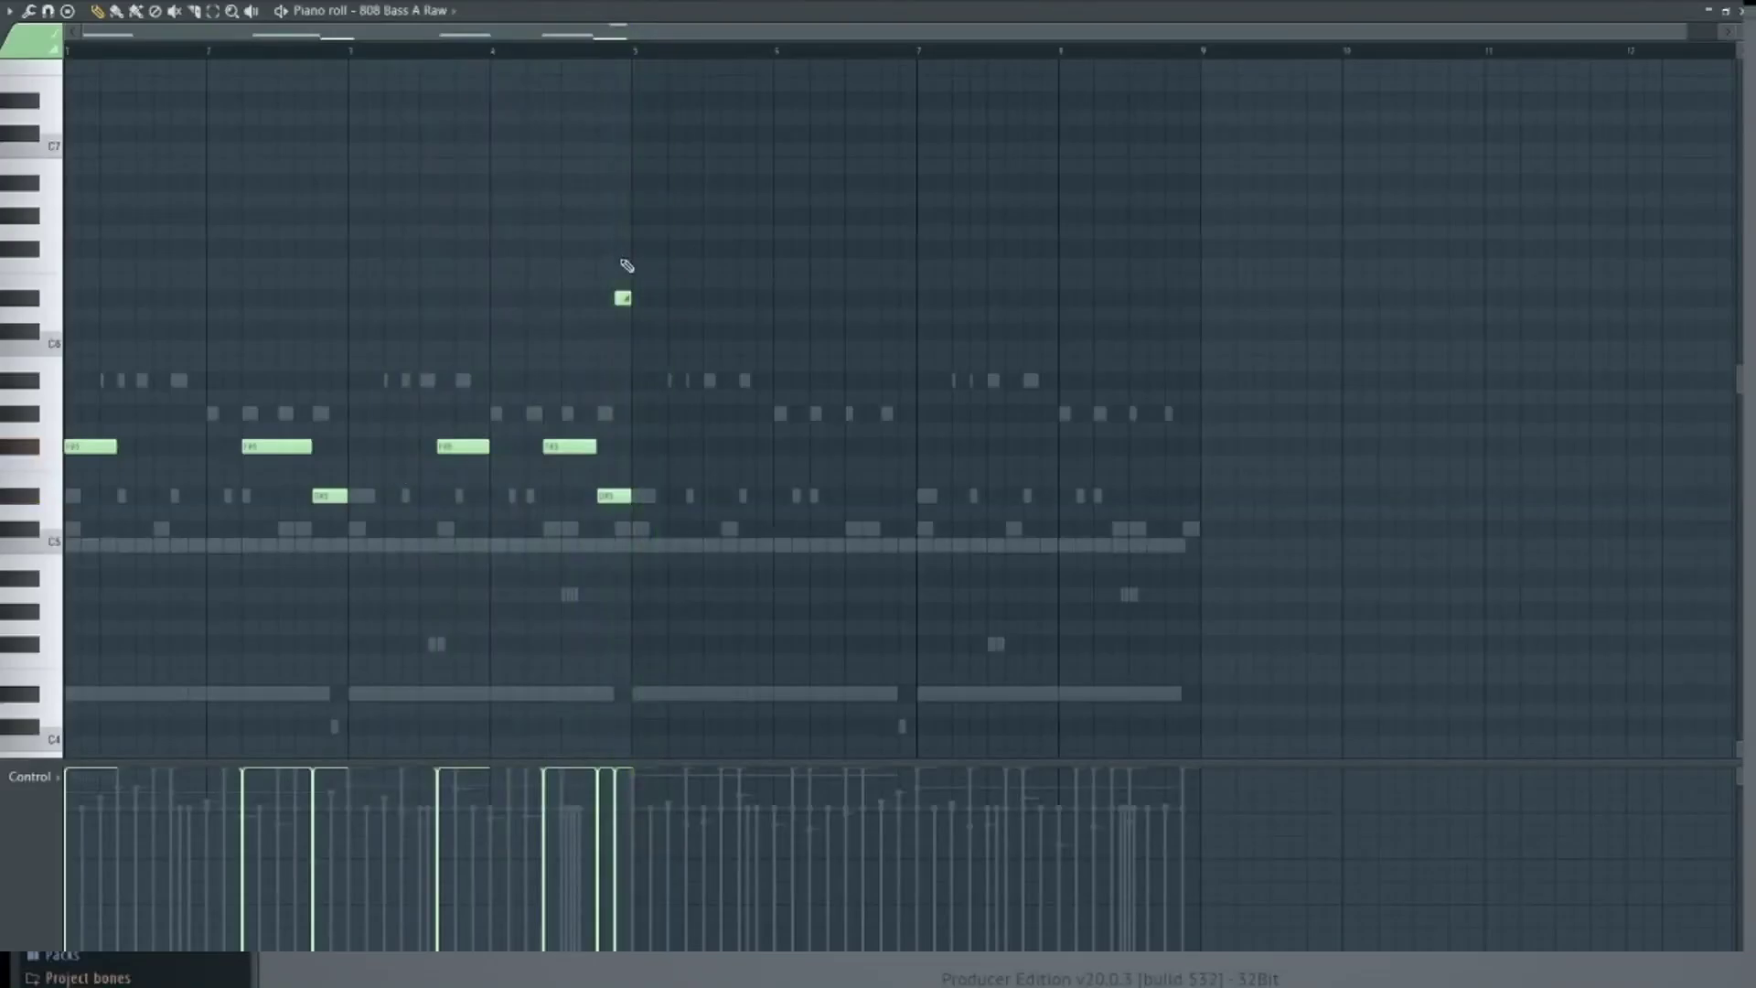
# Duplicate the four-bar bass pattern into bars 5 to 8, and split off the last half beat of bar 8's F#5 and raise it to G#5
pyautogui.hotkey('ctrl', 'b')
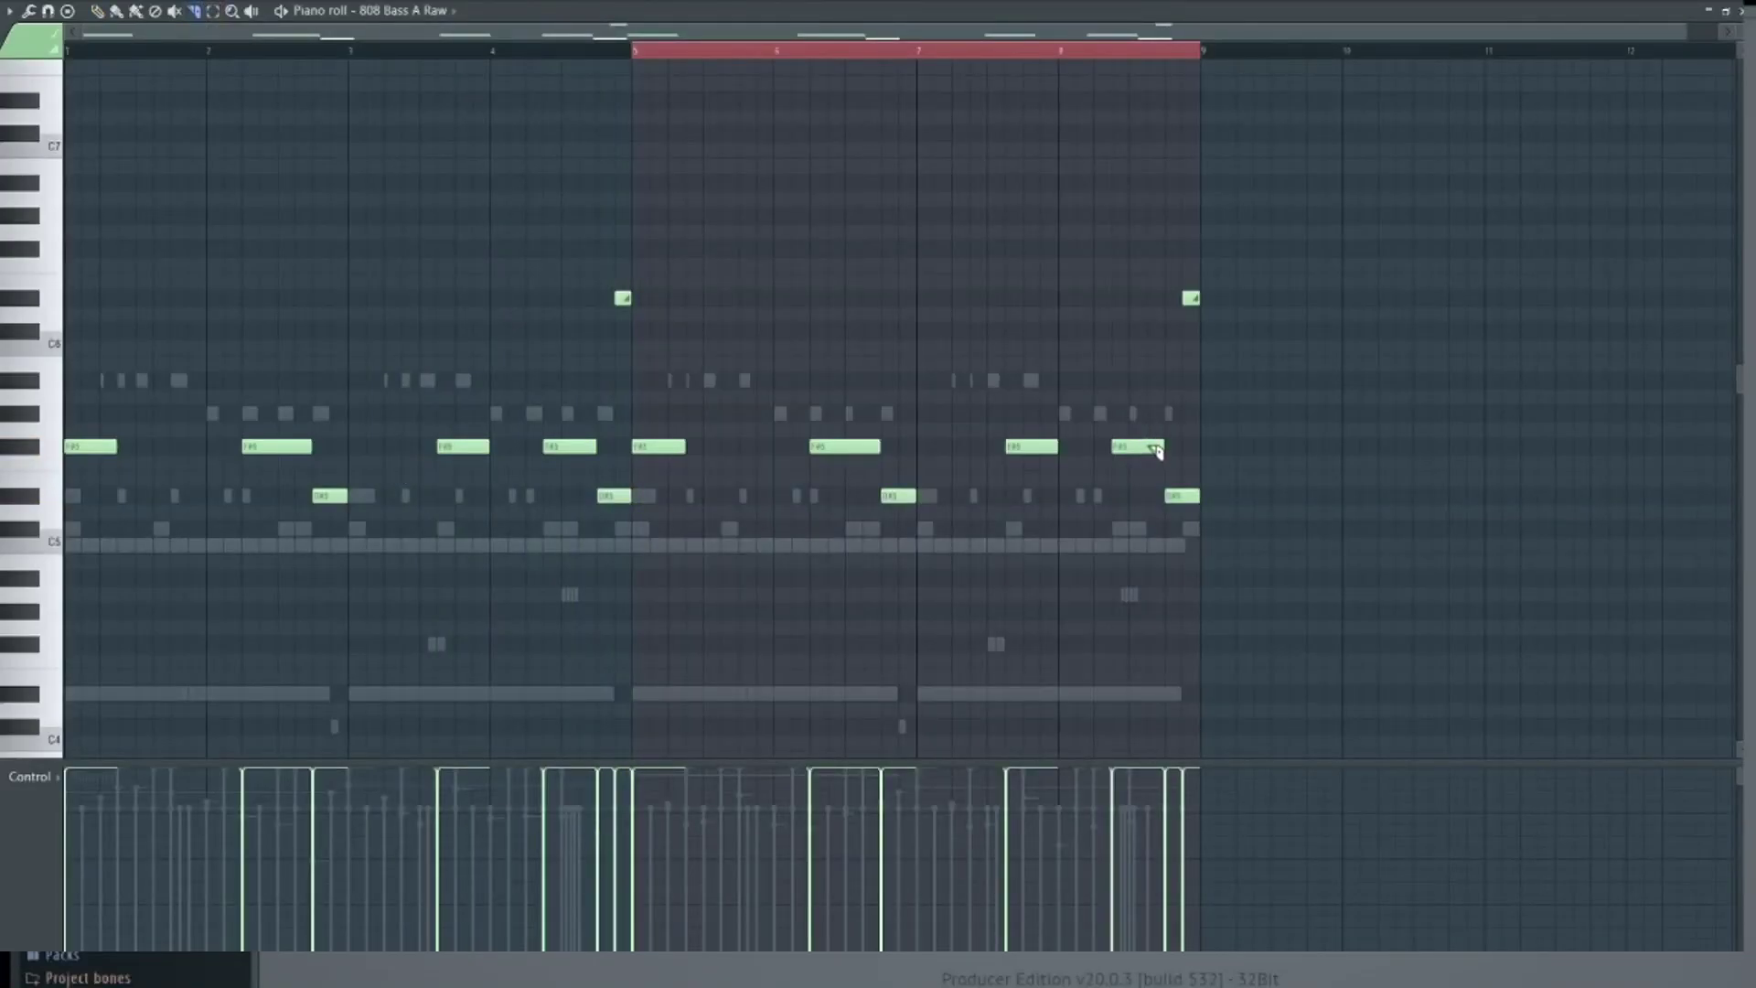
pyautogui.press('space')
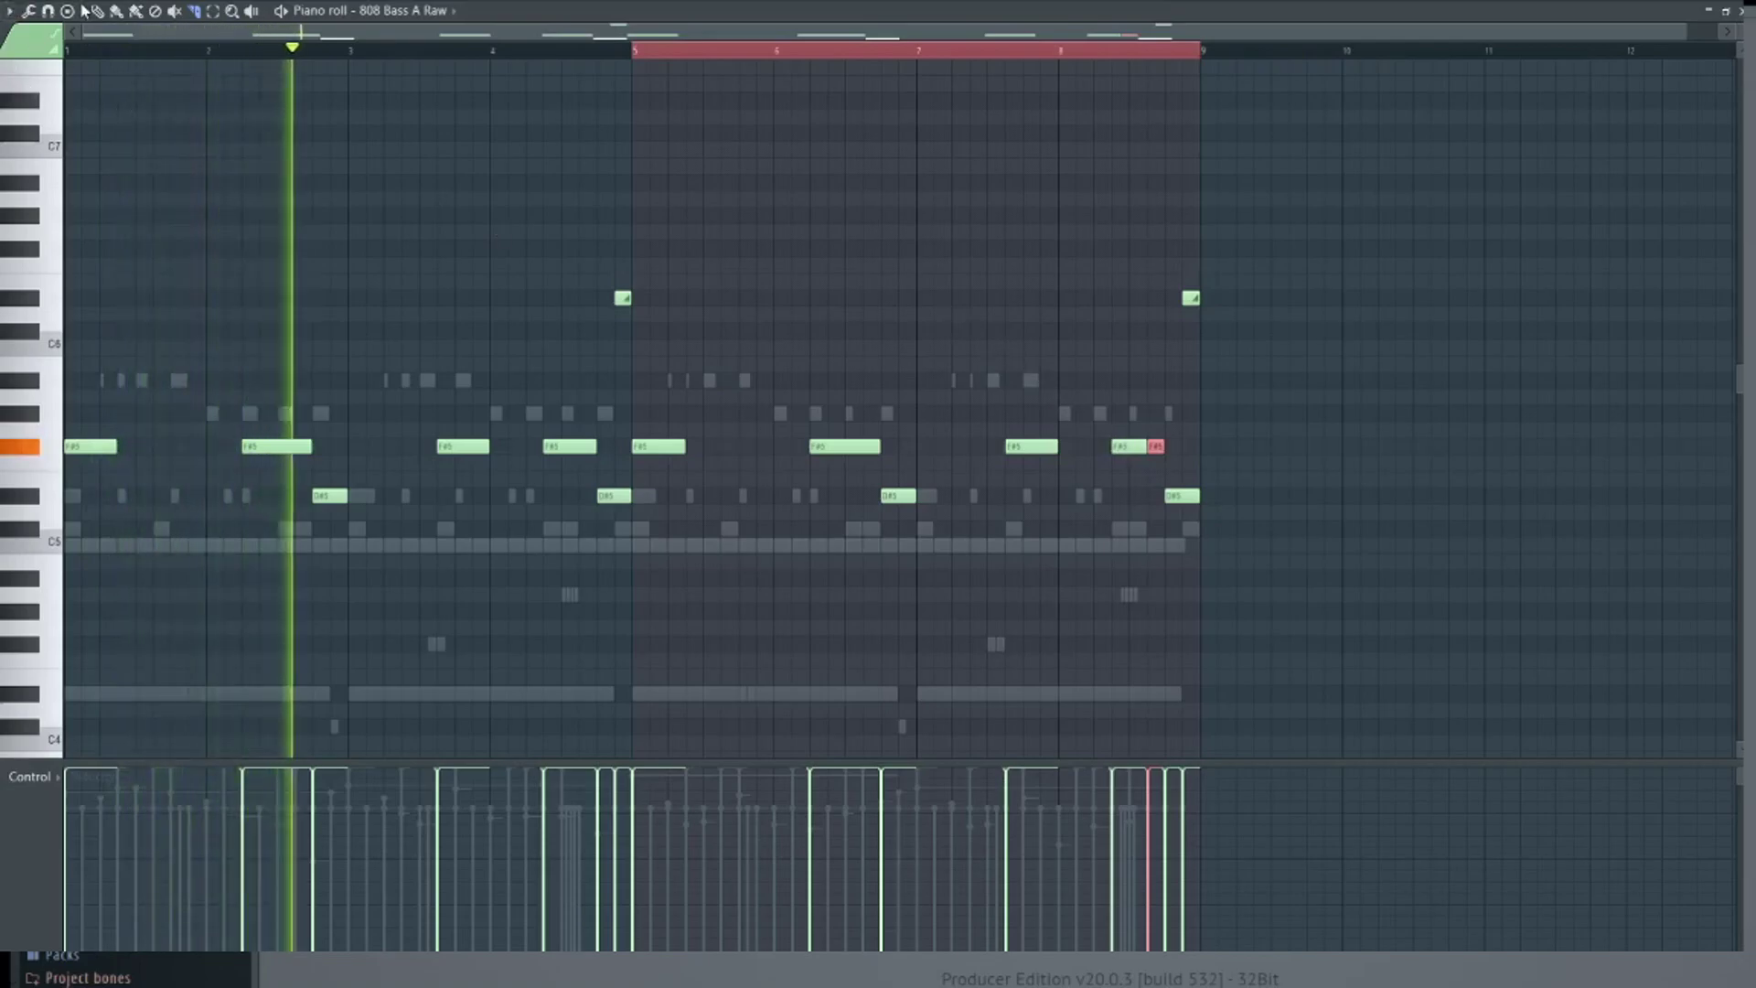
pyautogui.rightClick(1155, 448)
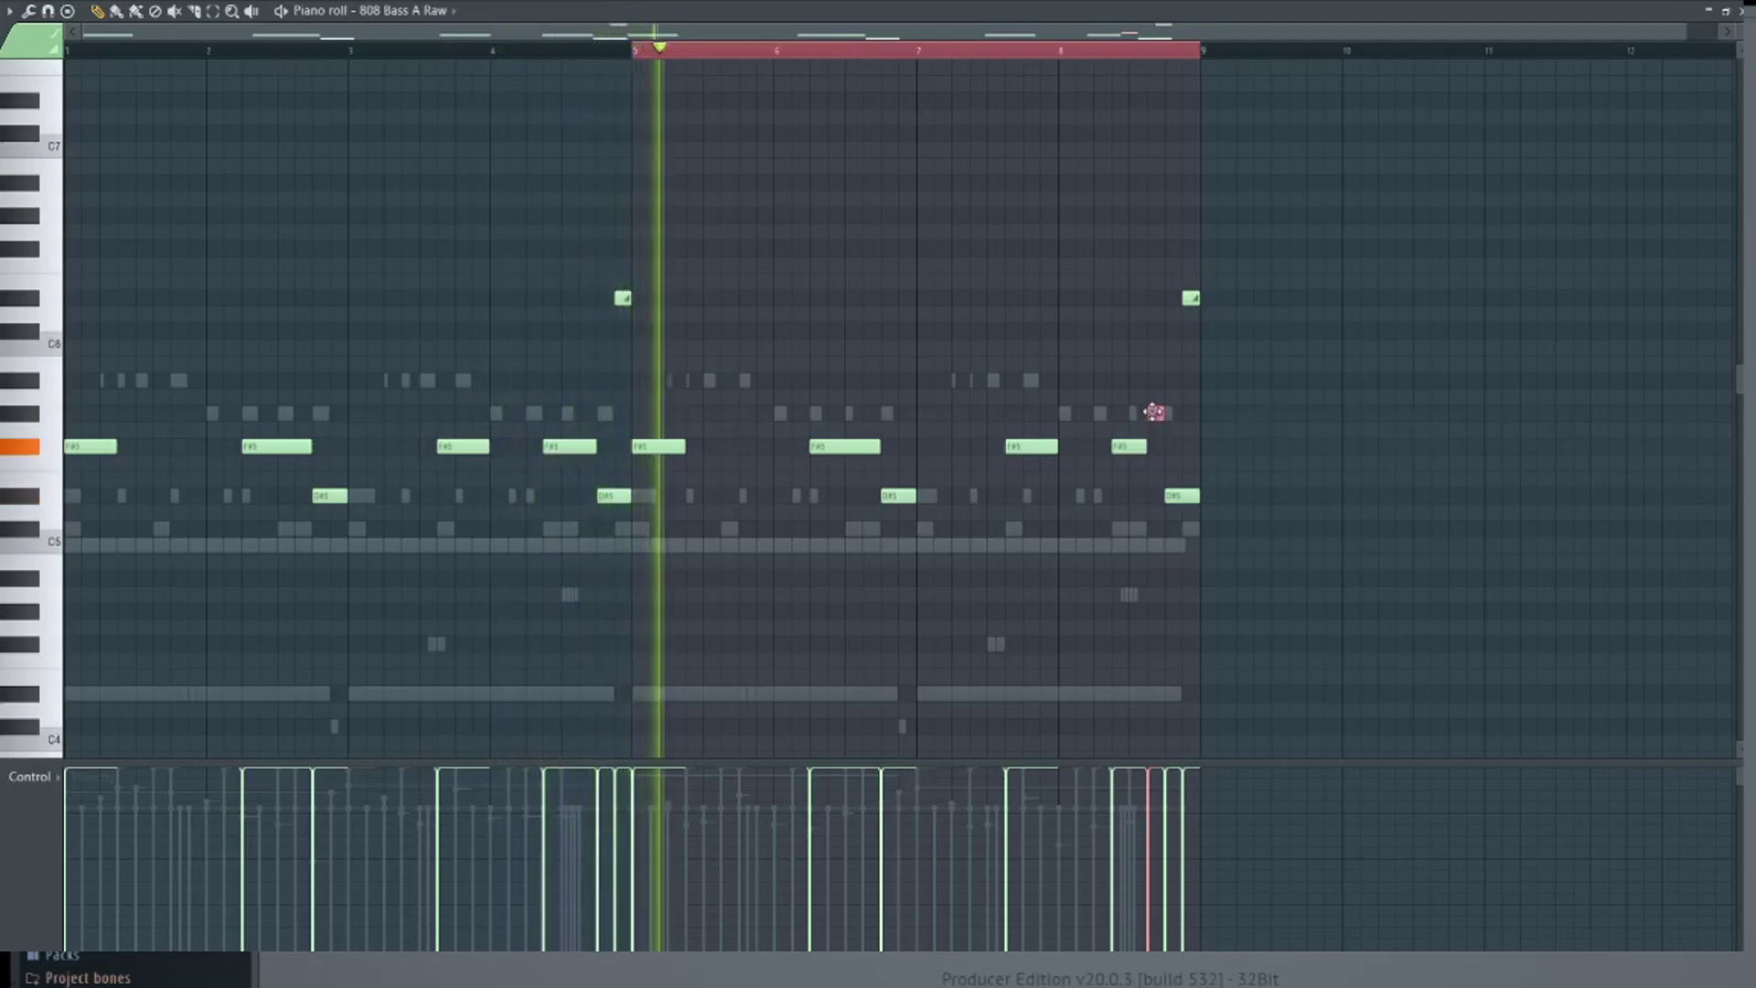
pyautogui.click(1155, 413)
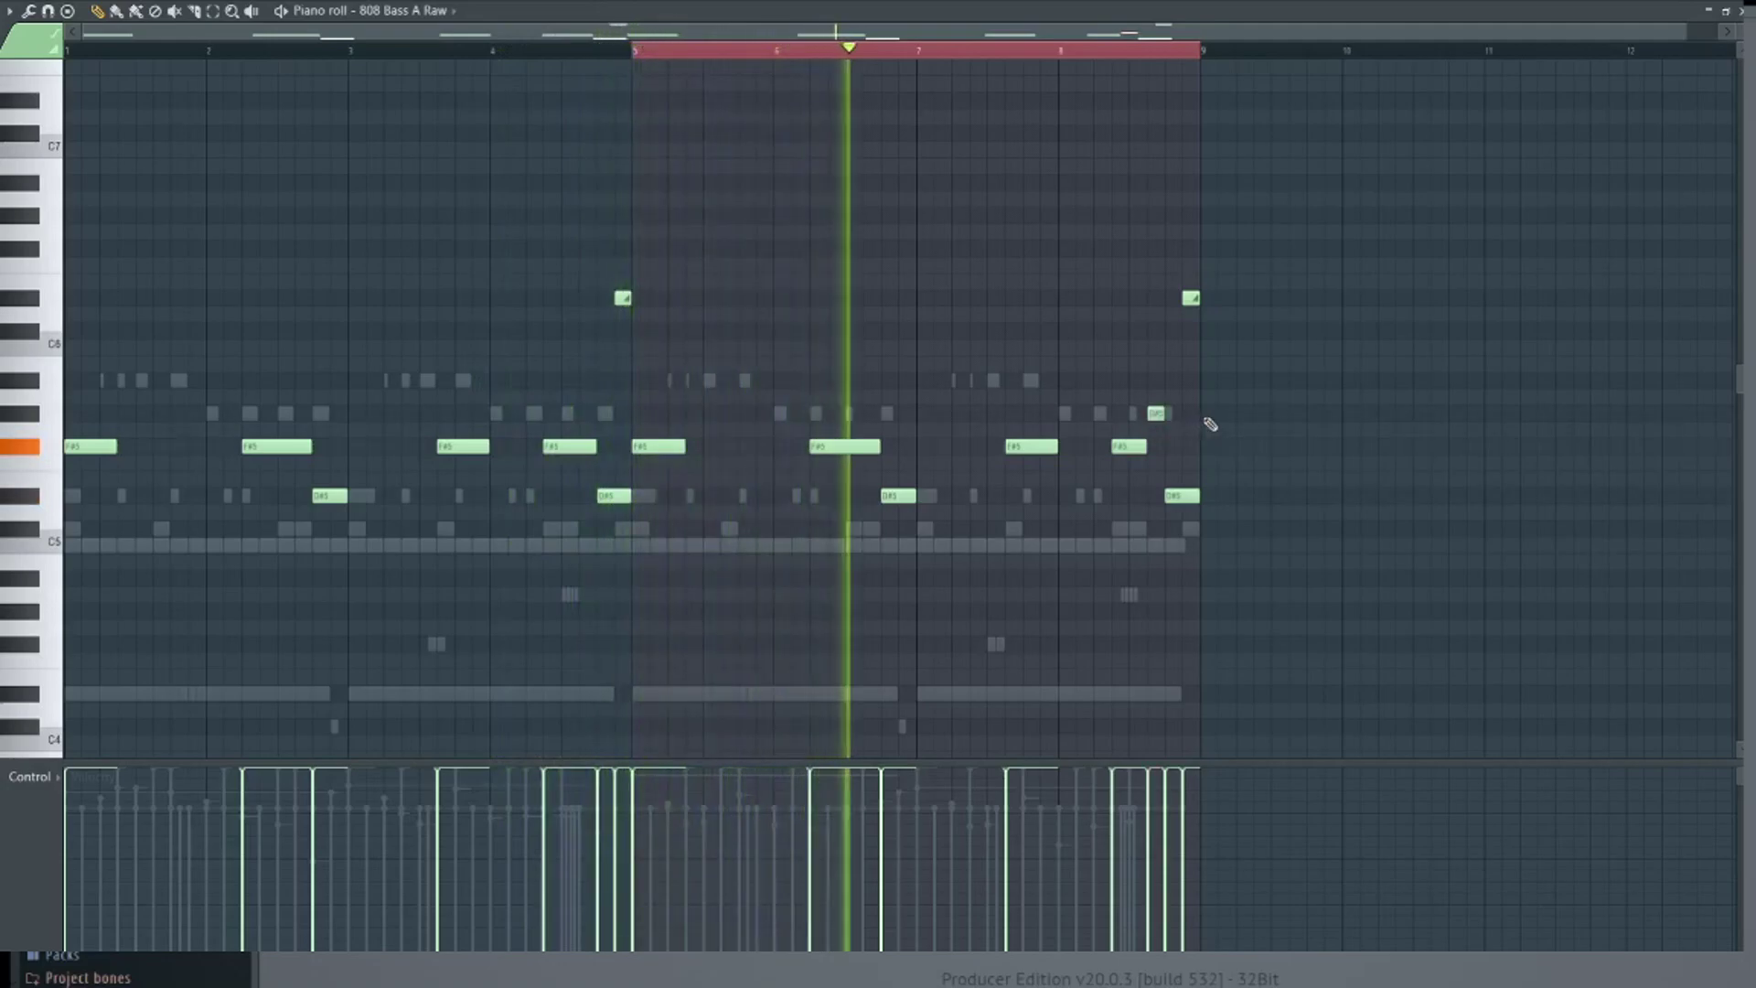